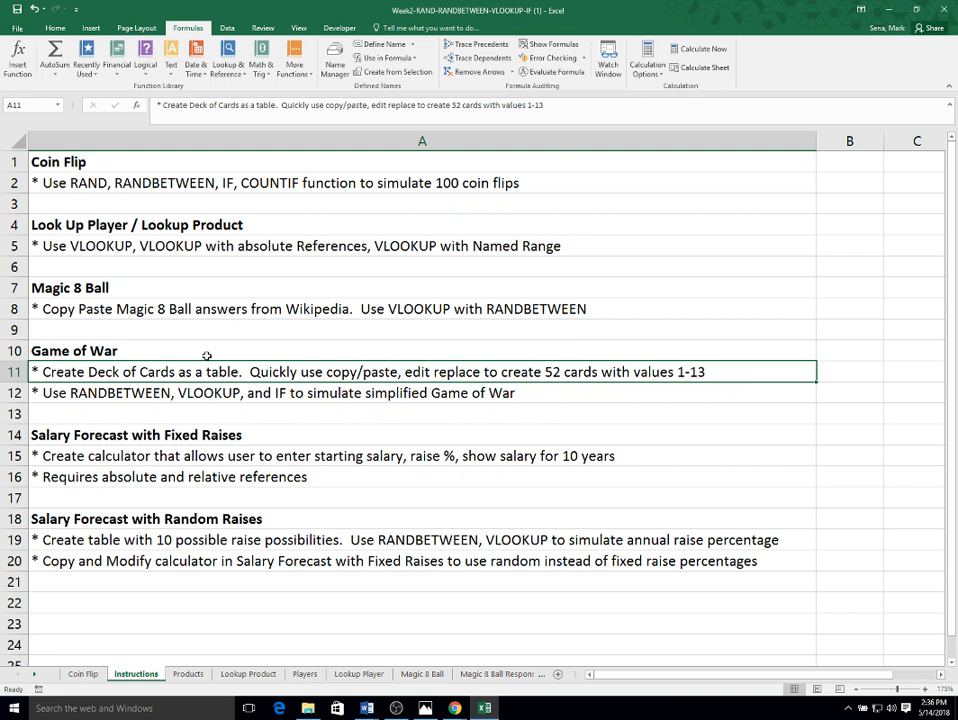
- Open the Game of War worksheet
{"action": "left_click", "coordinate": [35, 674]}
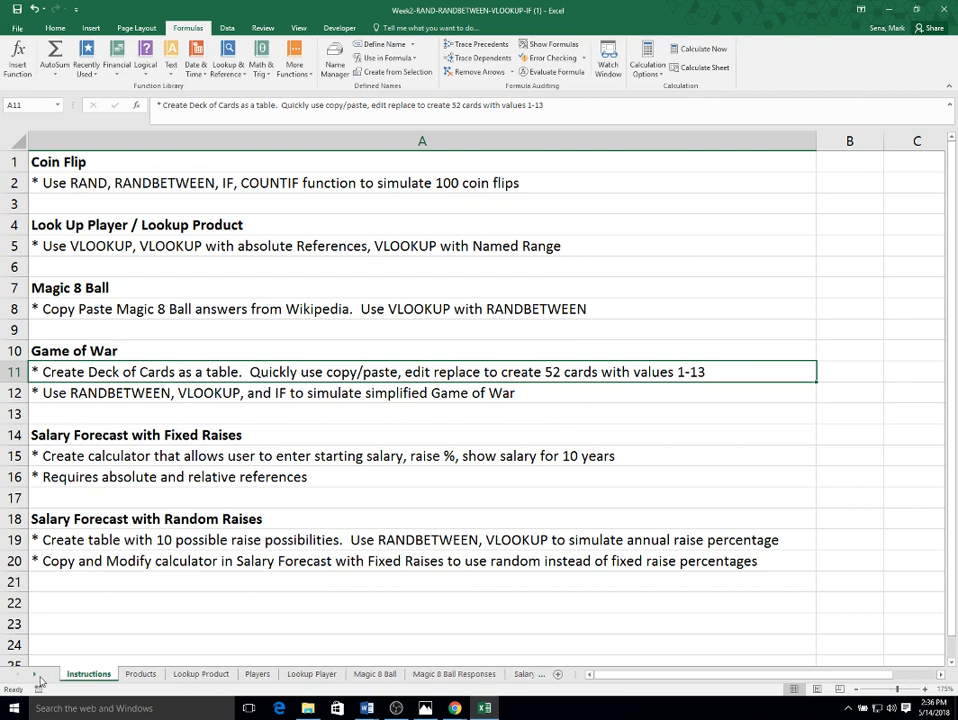
{"action": "left_click", "coordinate": [35, 674]}
{"action": "left_click", "coordinate": [35, 674]}
{"action": "left_click", "coordinate": [35, 674]}
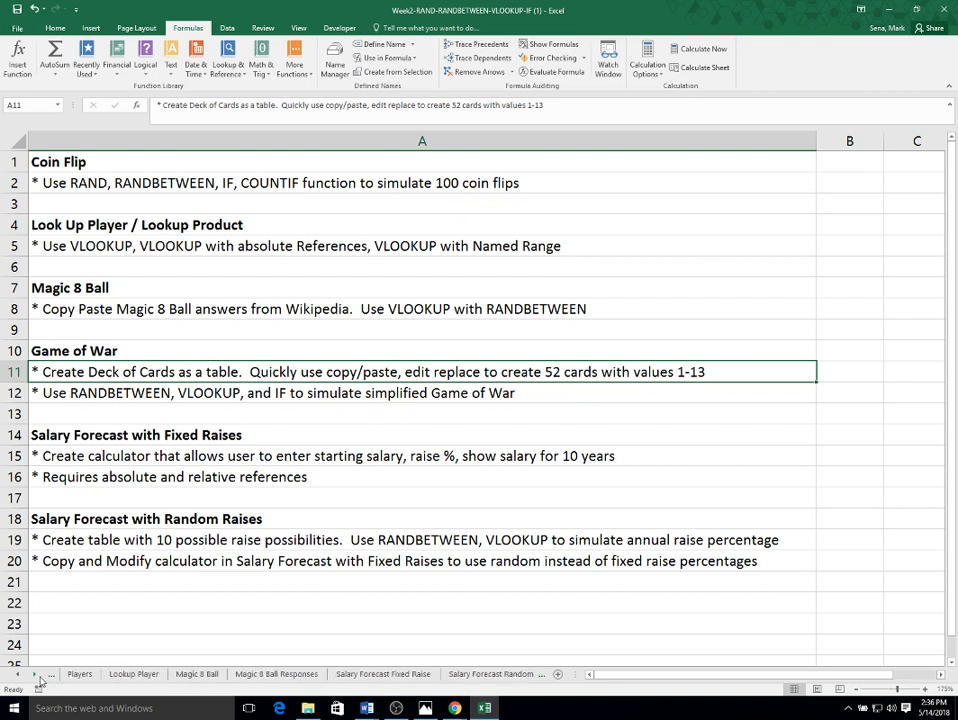
{"action": "left_click", "coordinate": [35, 674]}
{"action": "left_click", "coordinate": [35, 674]}
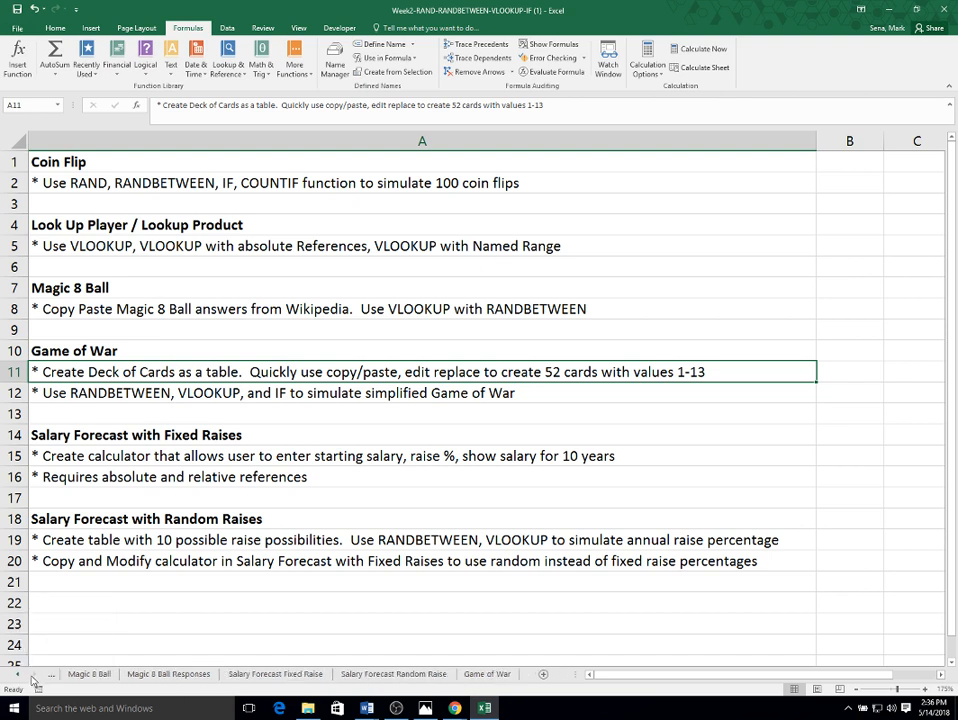
{"action": "left_click", "coordinate": [485, 674]}
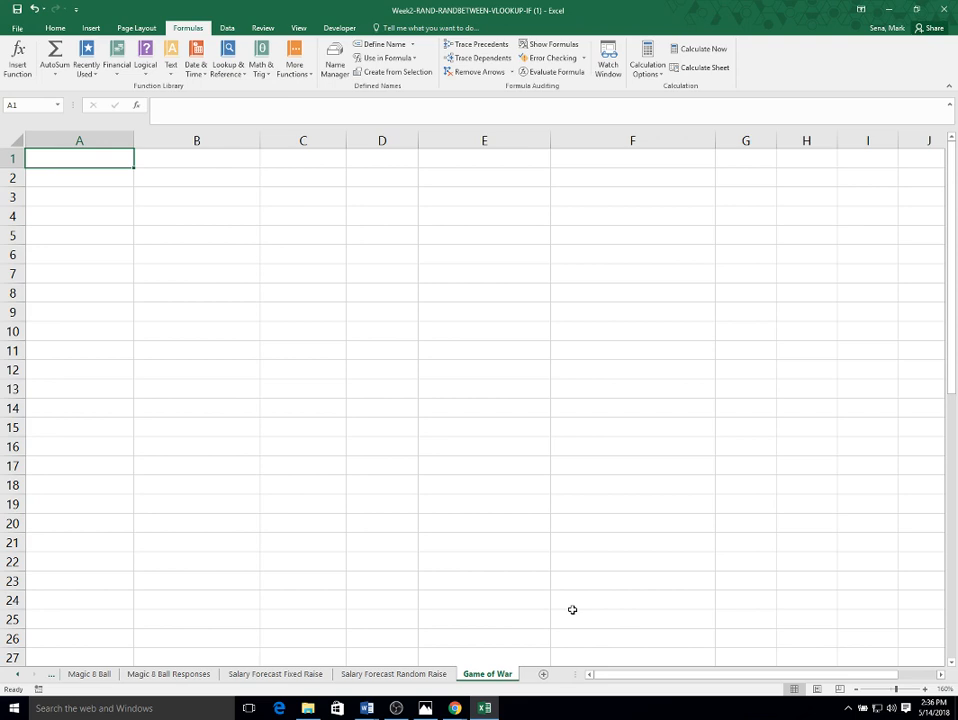
{"action": "left_click", "coordinate": [55, 29]}
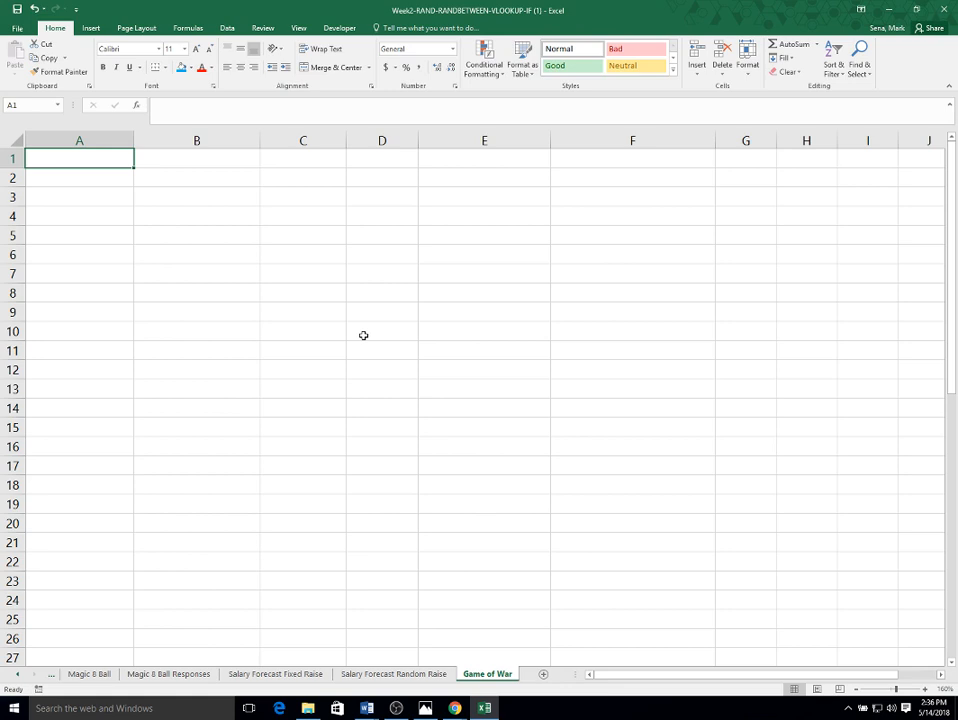
- Enter the column headers Random Number, Name of Card and Value of Card in row 1
{"action": "type", "text": "Rando"}
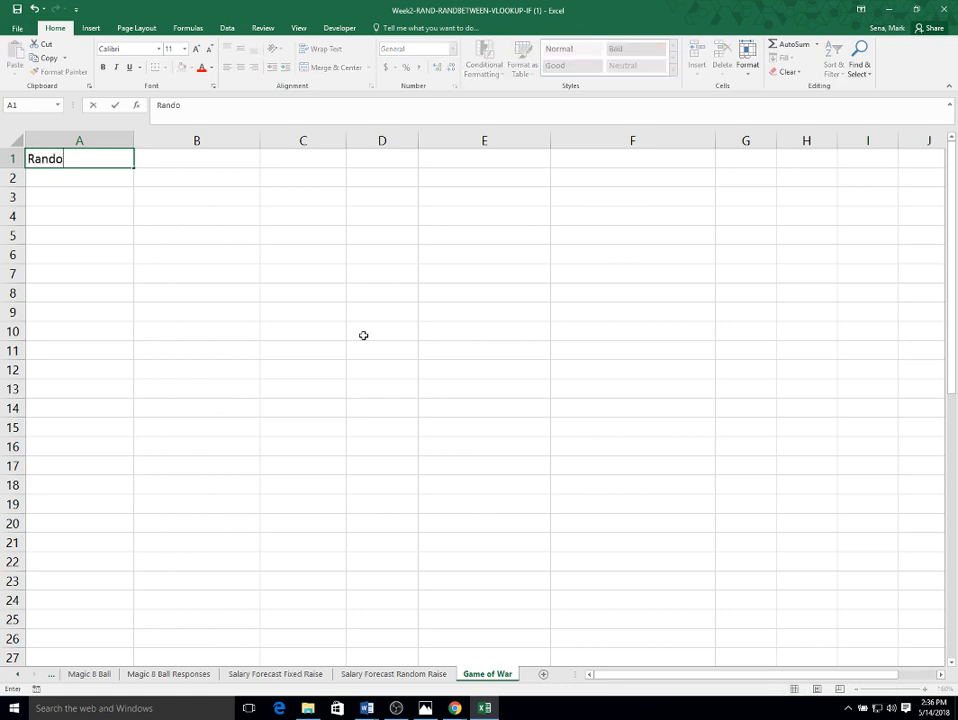
{"action": "type", "text": "m Number"}
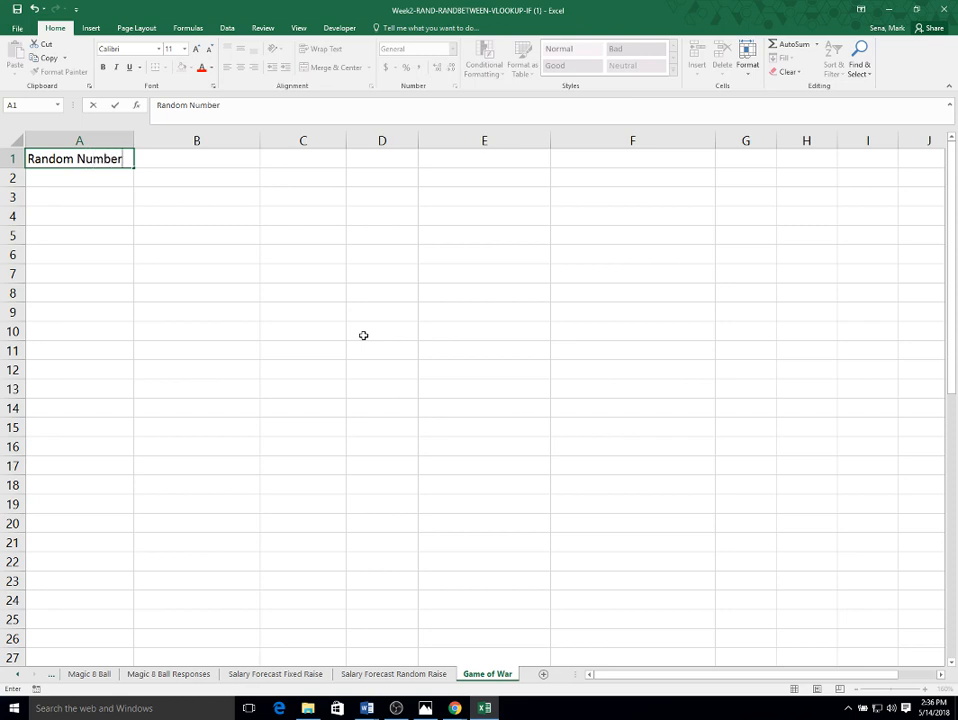
{"action": "key", "text": "Tab"}
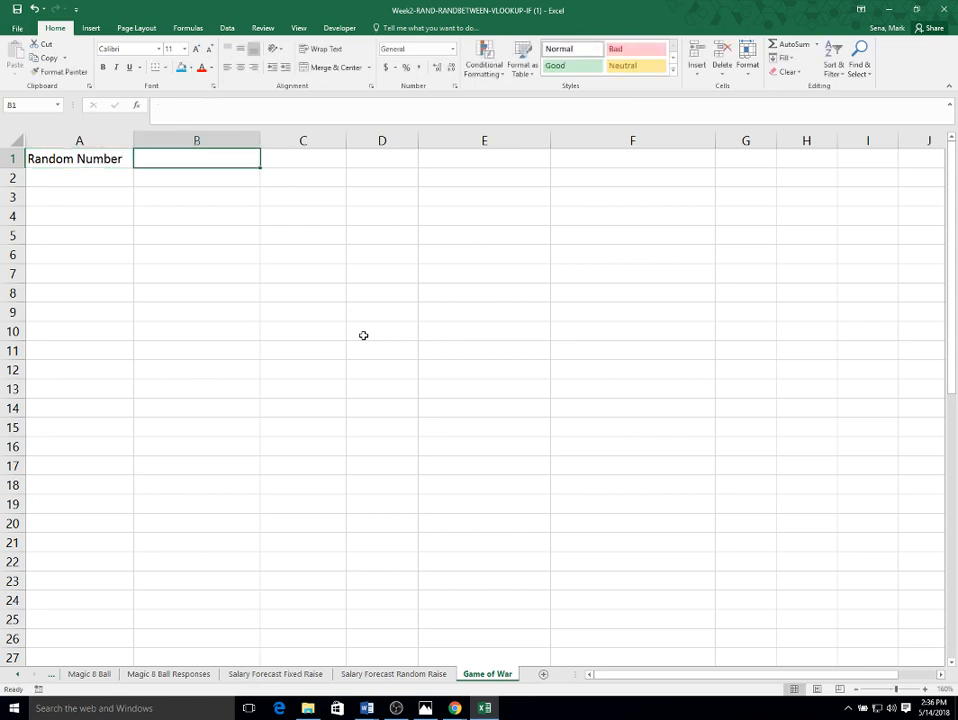
{"action": "type", "text": "Name of C"}
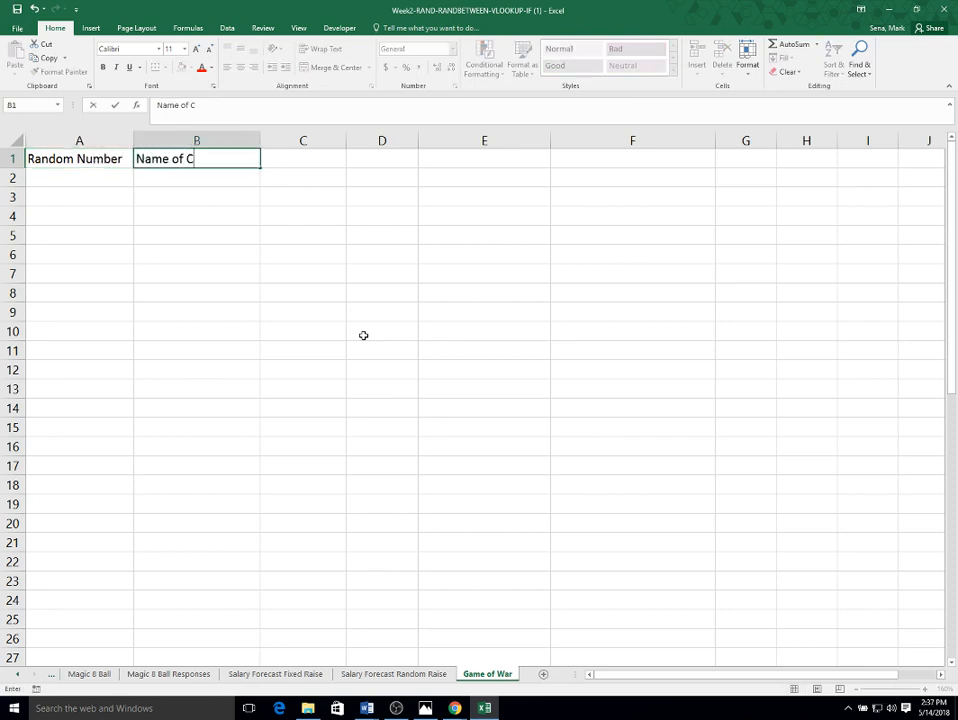
{"action": "type", "text": "ard"}
{"action": "key", "text": "Tab"}
{"action": "type", "text": "Val"}
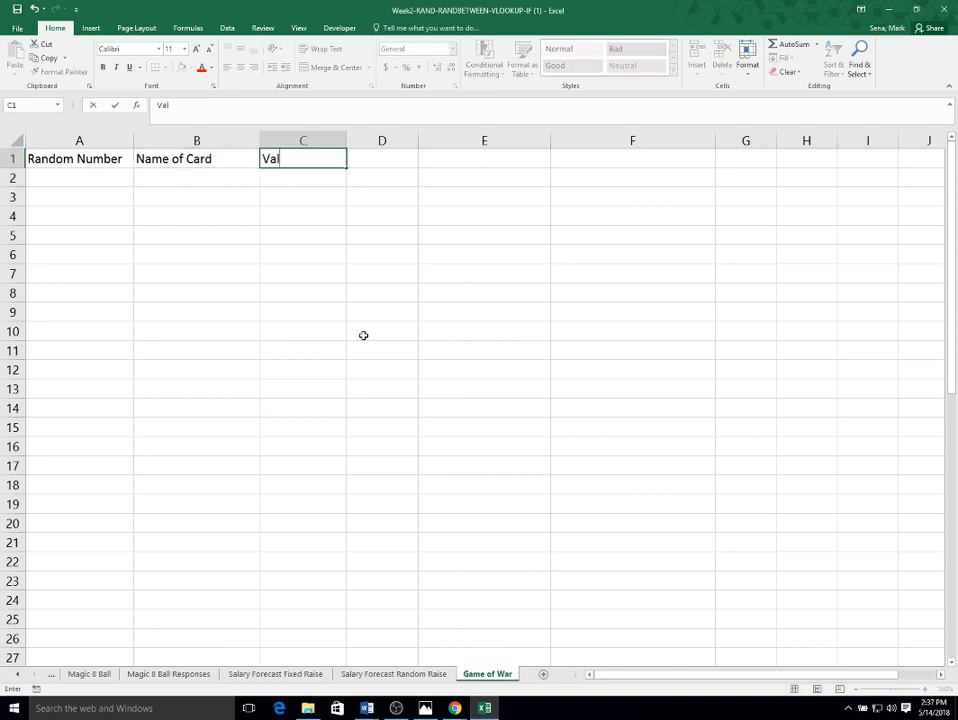
{"action": "type", "text": "ue of Card"}
{"action": "key", "text": "Return"}
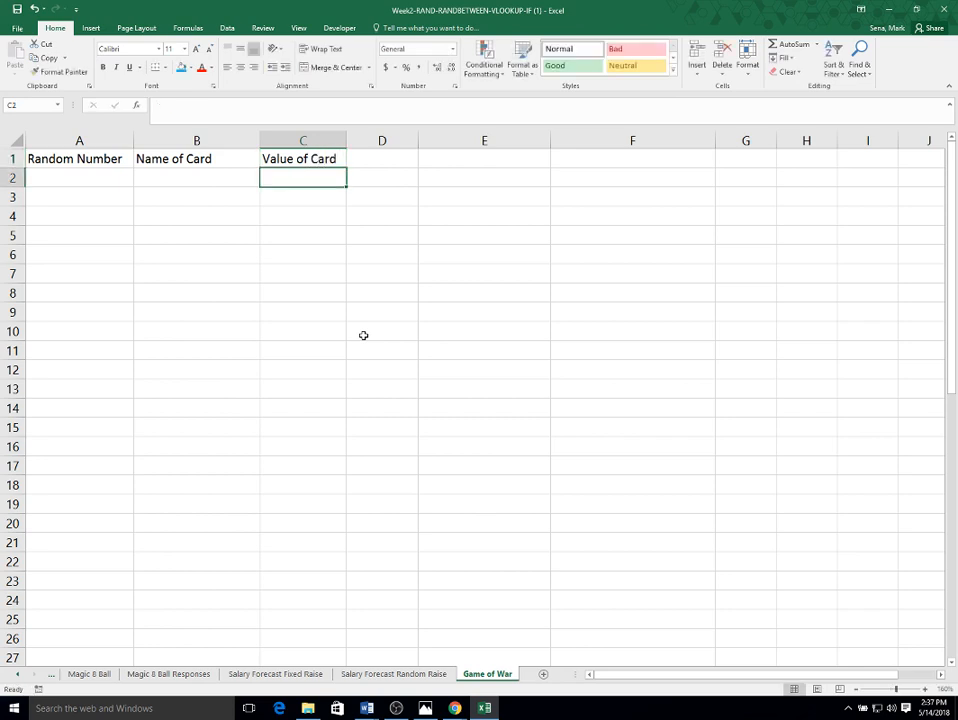
{"action": "key", "text": "Left"}
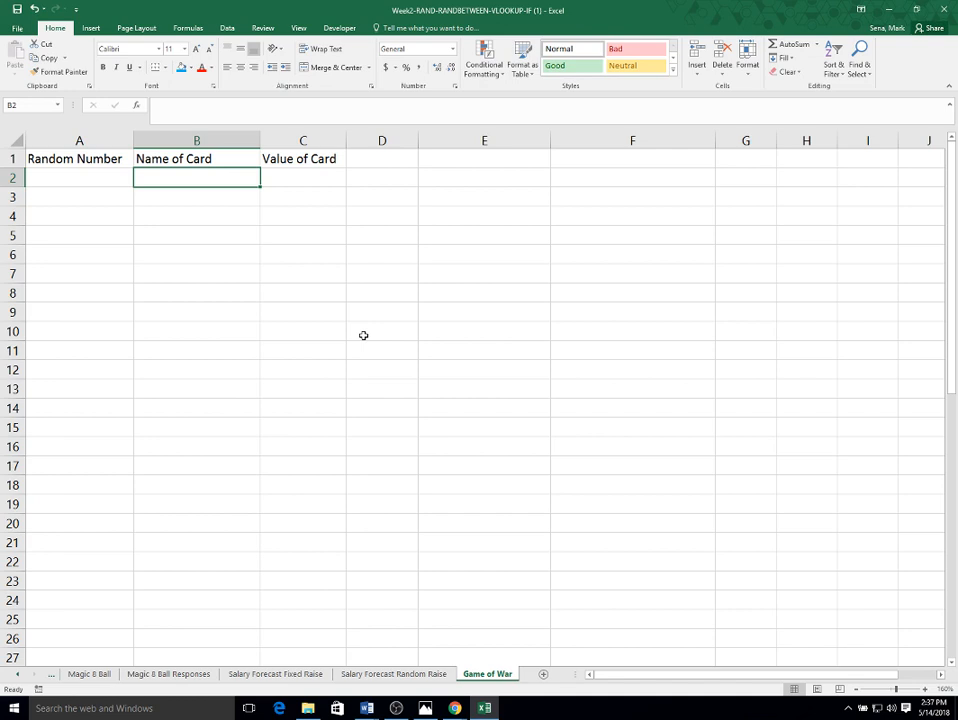
{"action": "key", "text": "Right"}
{"action": "key", "text": "Left"}
{"action": "key", "text": "Right"}
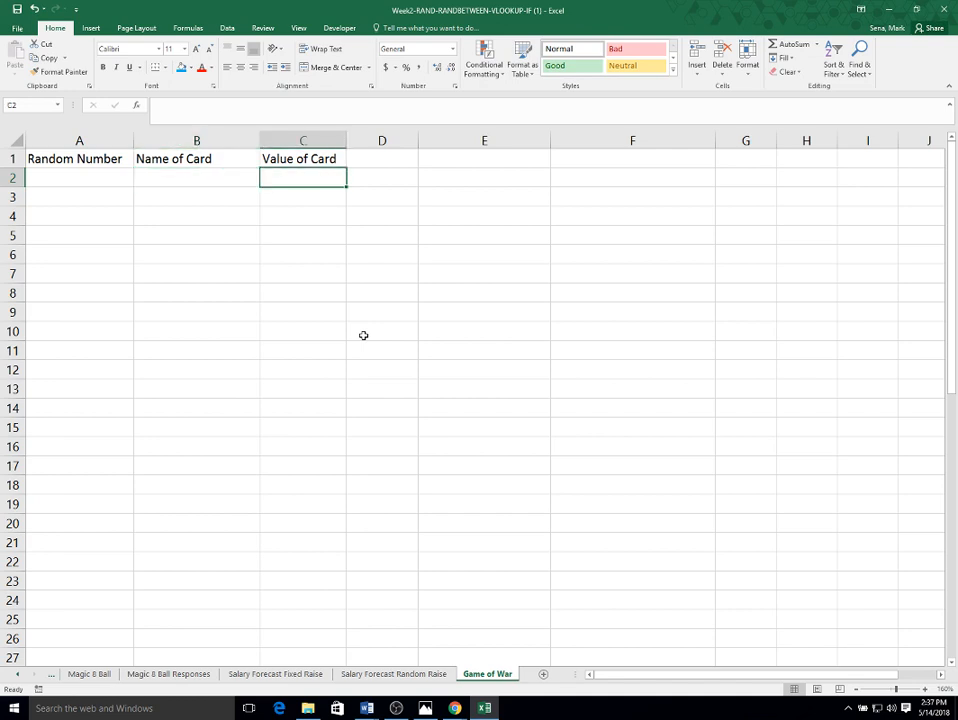
{"action": "key", "text": "Left"}
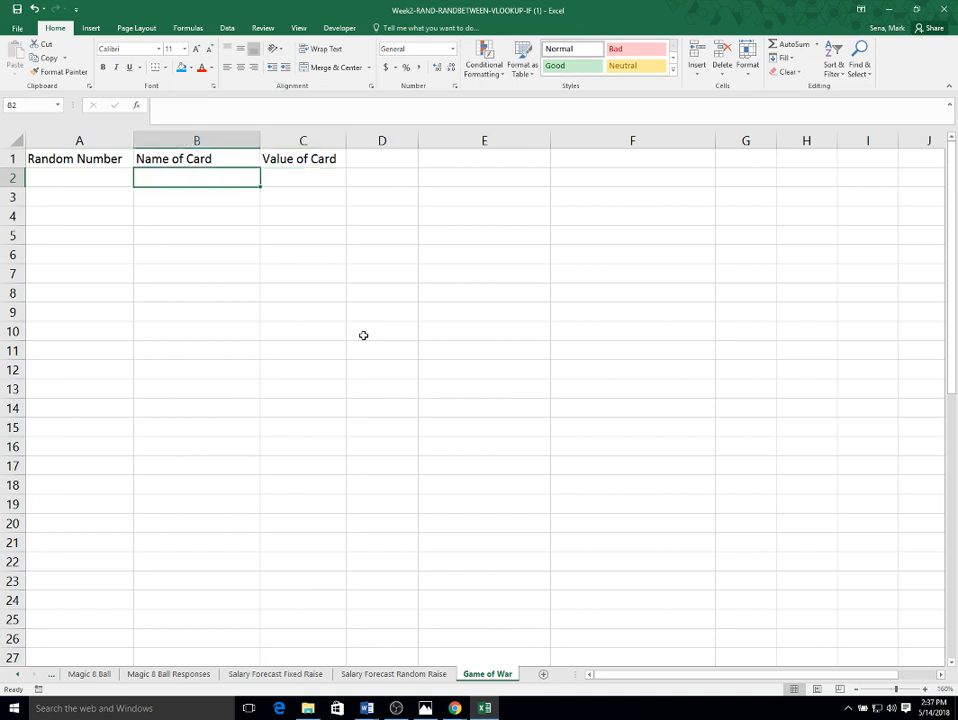
{"action": "key", "text": "Right"}
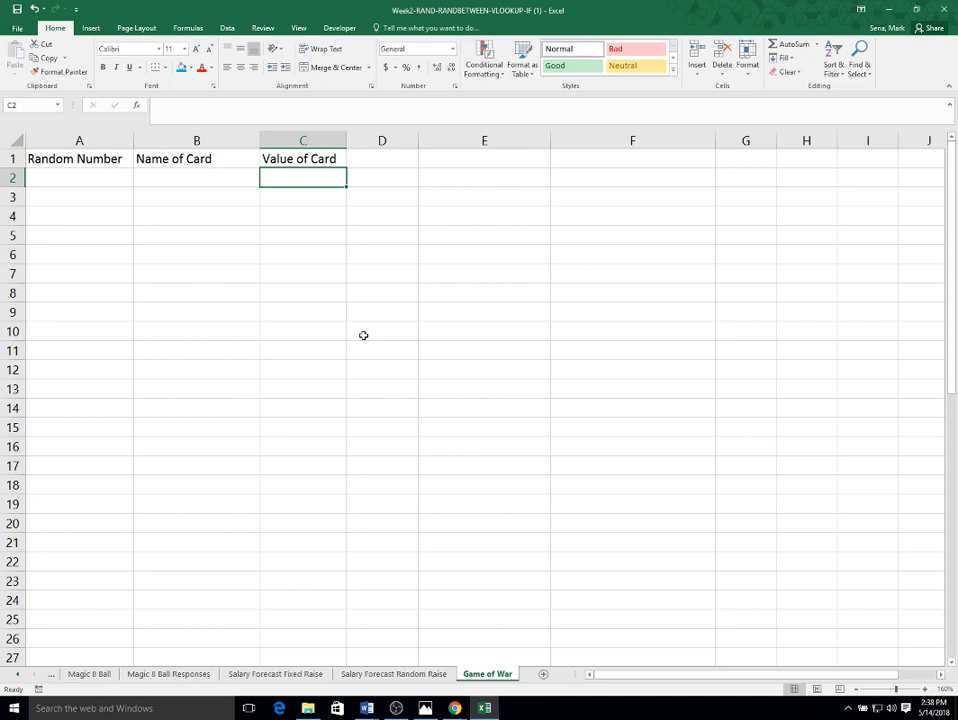
- Enter the numbers 1, 2 and 3 in the first three Random Number cells below the header
{"action": "key", "text": "Left"}
{"action": "key", "text": "Left"}
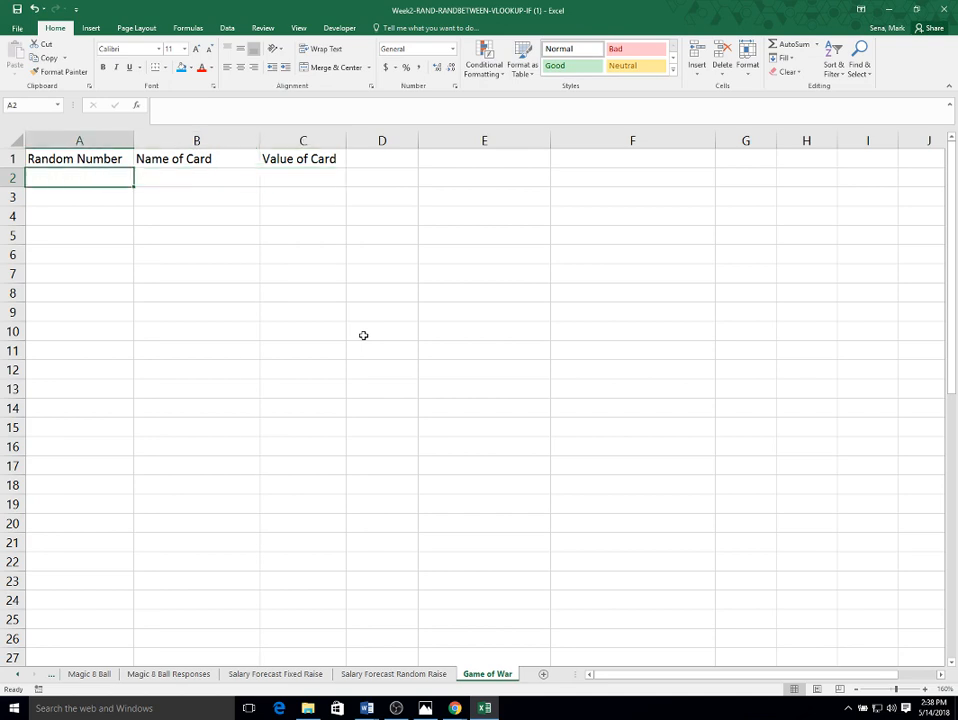
{"action": "type", "text": "1"}
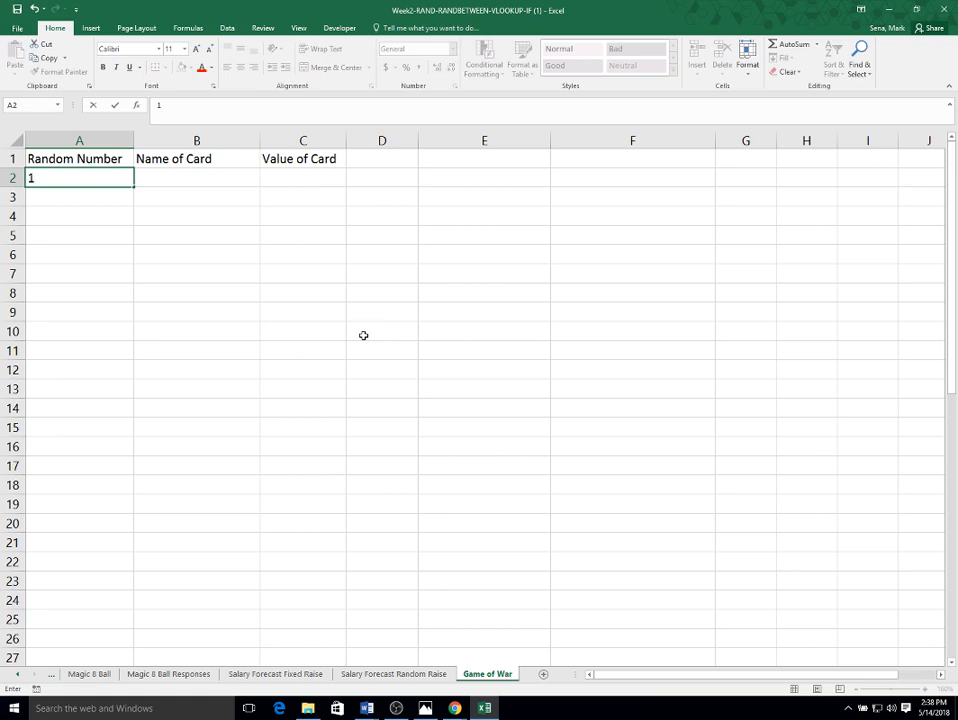
{"action": "key", "text": "Return"}
{"action": "type", "text": "23"}
{"action": "key", "text": "Return"}
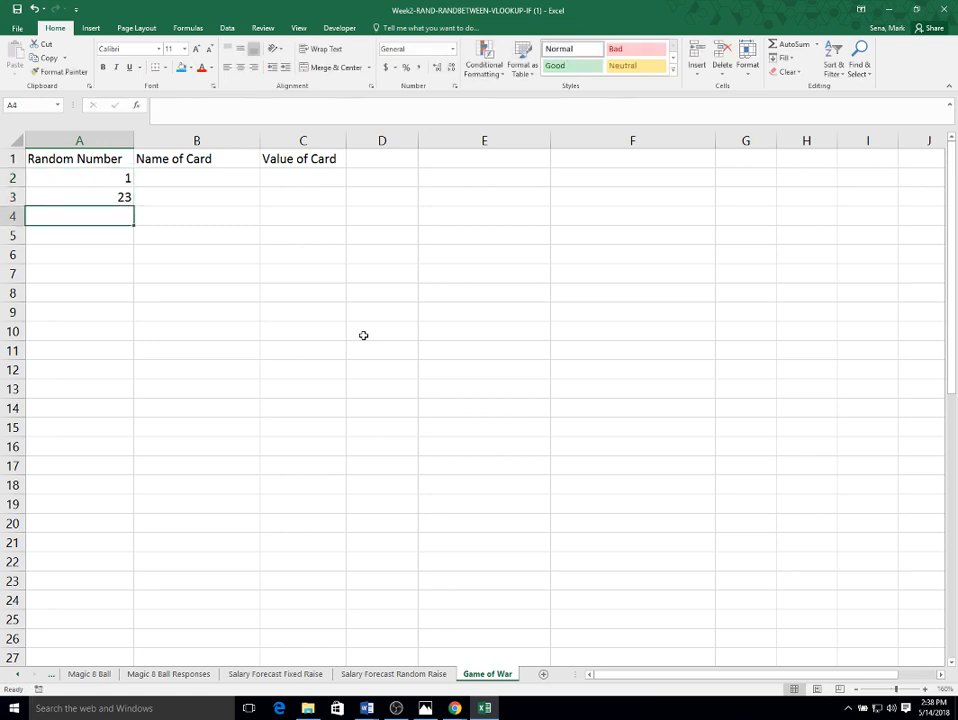
{"action": "key", "text": "Up"}
{"action": "type", "text": "2"}
{"action": "key", "text": "Return"}
{"action": "type", "text": "34"}
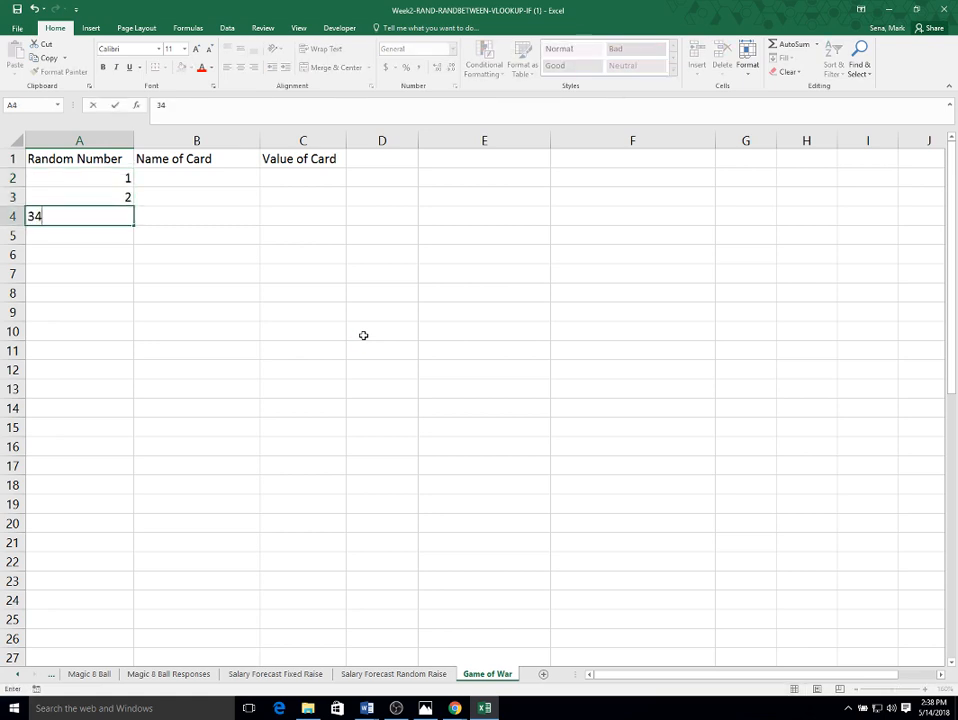
{"action": "key", "text": "BackSpace"}
{"action": "key", "text": "Return"}
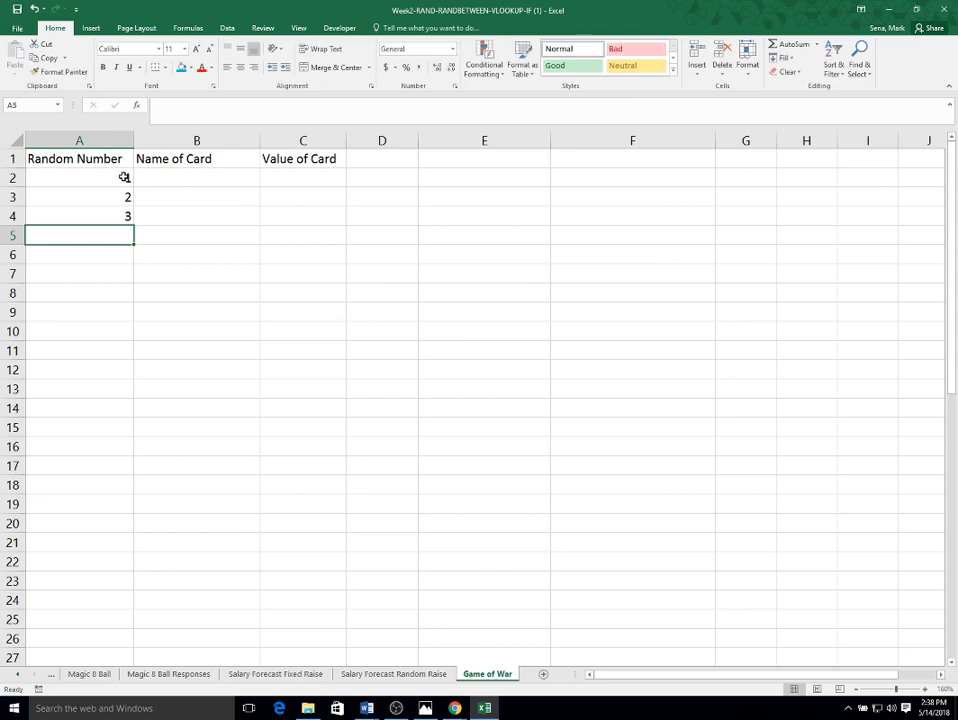
- Fill the Random Number series down column A to 52 in row 53
{"action": "left_click_drag", "start_coordinate": [124, 178], "coordinate": [124, 214]}
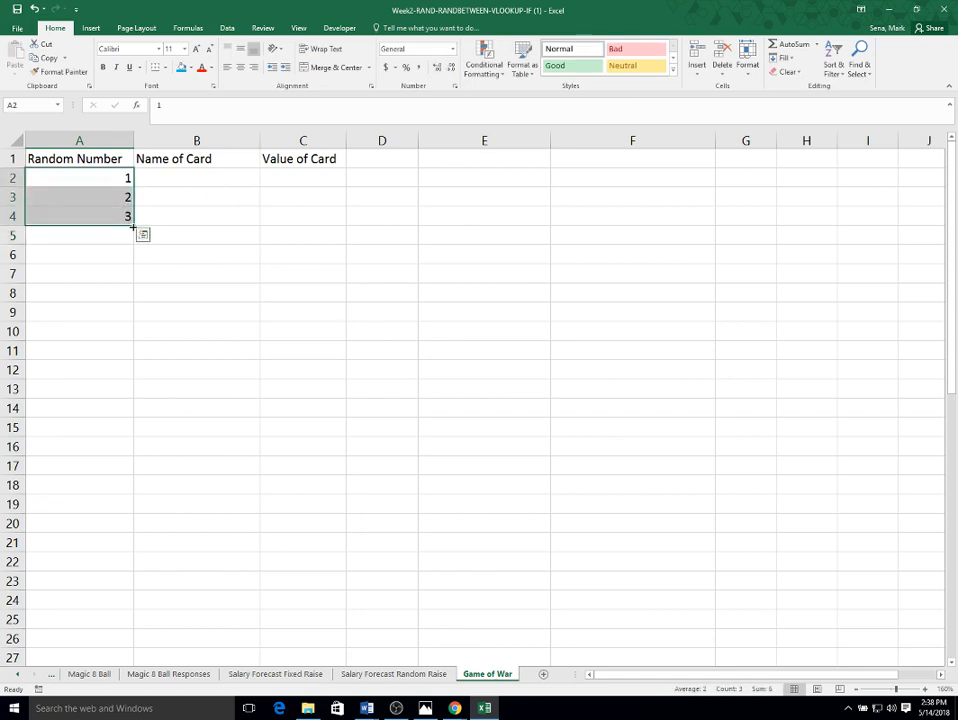
{"action": "left_click_drag", "start_coordinate": [133, 228], "coordinate": [134, 401]}
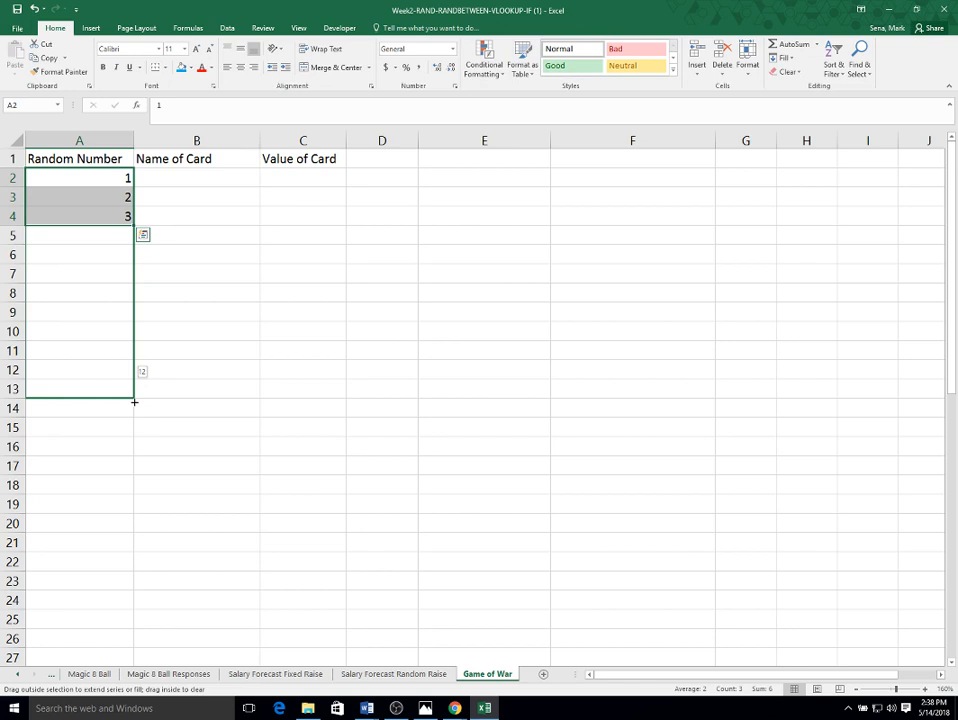
{"action": "left_click_drag", "start_coordinate": [134, 401], "coordinate": [120, 640]}
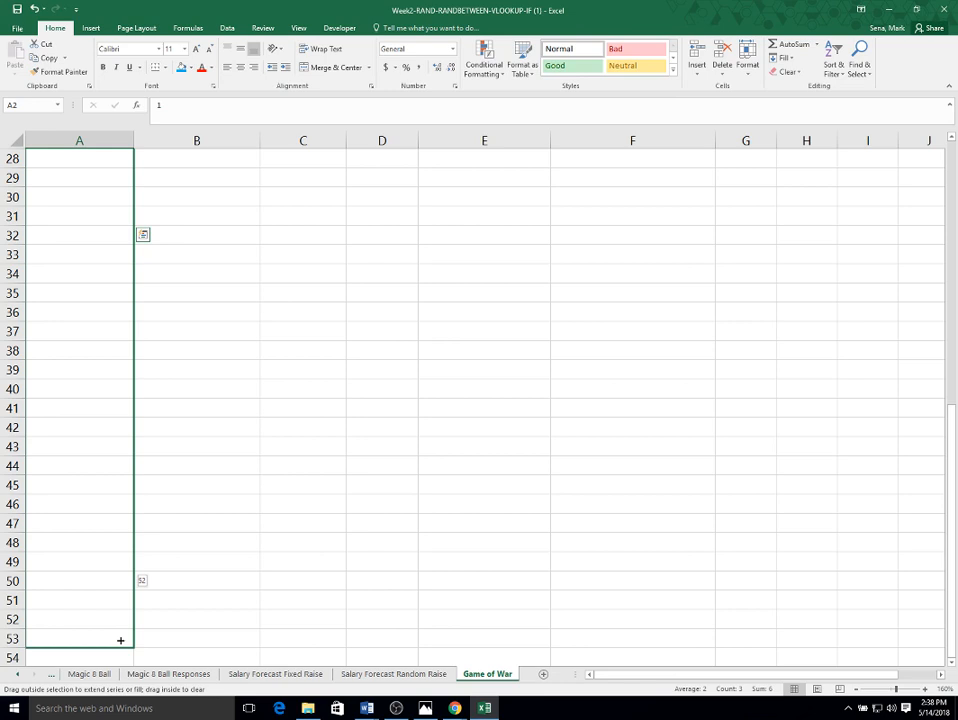
{"action": "left_click_drag", "start_coordinate": [120, 640], "coordinate": [122, 638]}
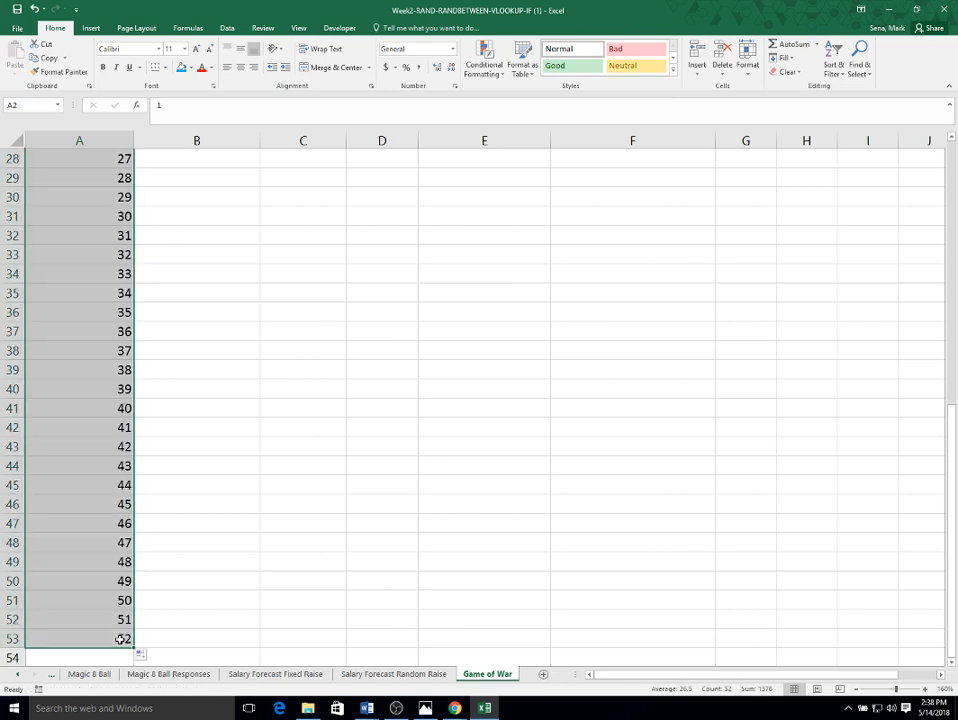
- Center-align the Random Number values
{"action": "left_click", "coordinate": [243, 71]}
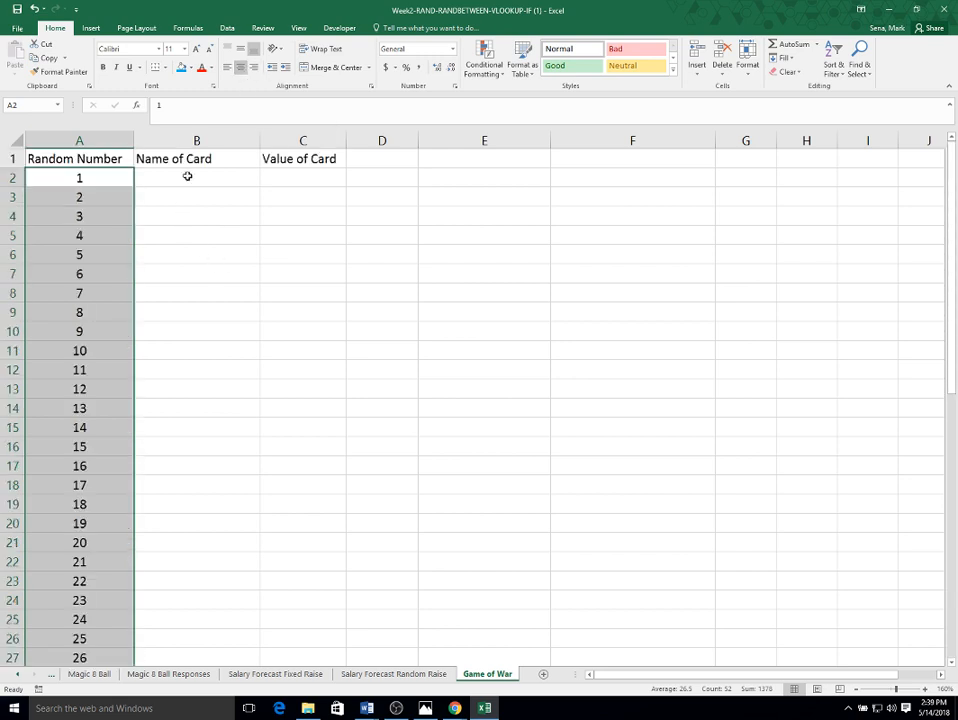
{"action": "scroll", "coordinate": [177, 197], "scroll_direction": "down", "scroll_amount": 5}
{"action": "scroll", "coordinate": [175, 201], "scroll_direction": "up", "scroll_amount": 5}
- Enter 2 of Spades, 3 of Spades and 4 of Spades in the first three Name of Card cells
{"action": "left_click", "coordinate": [186, 176]}
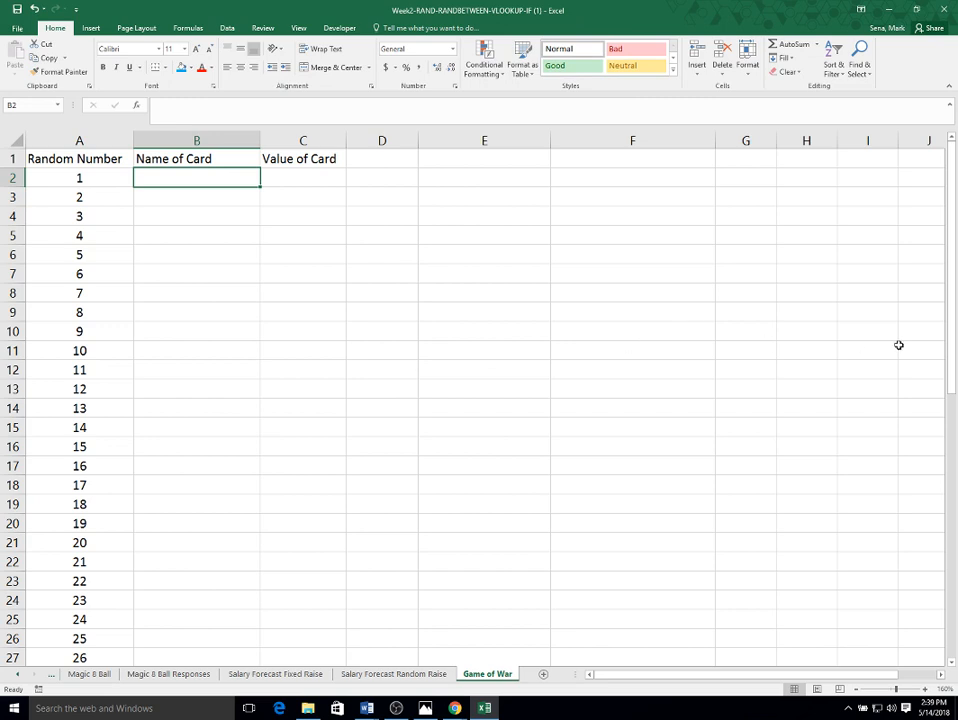
{"action": "type", "text": "2"}
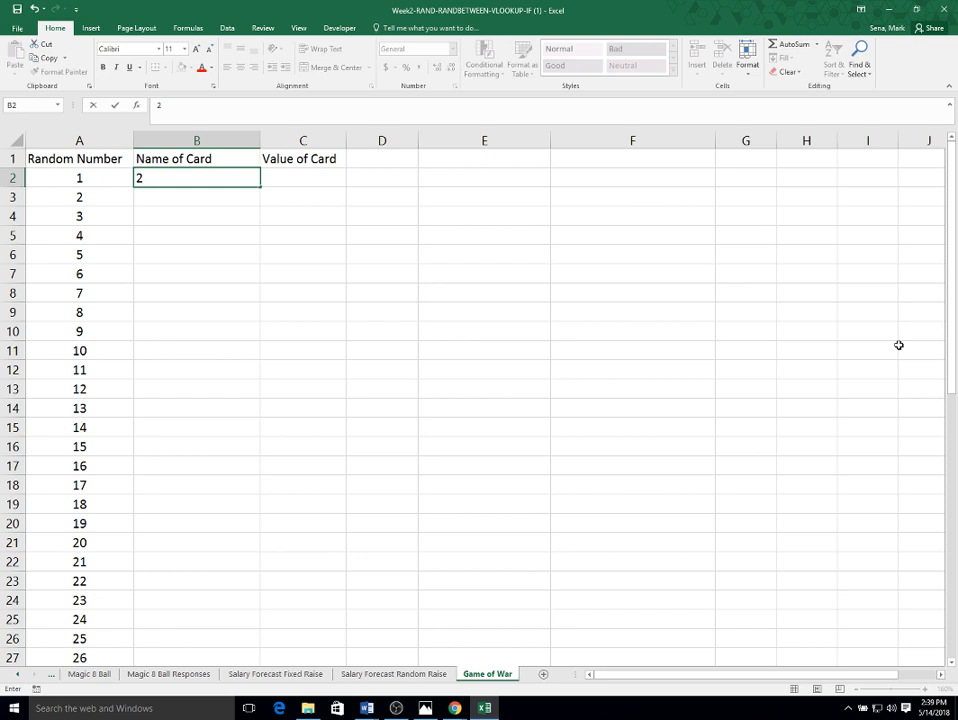
{"action": "type", "text": " of Spades"}
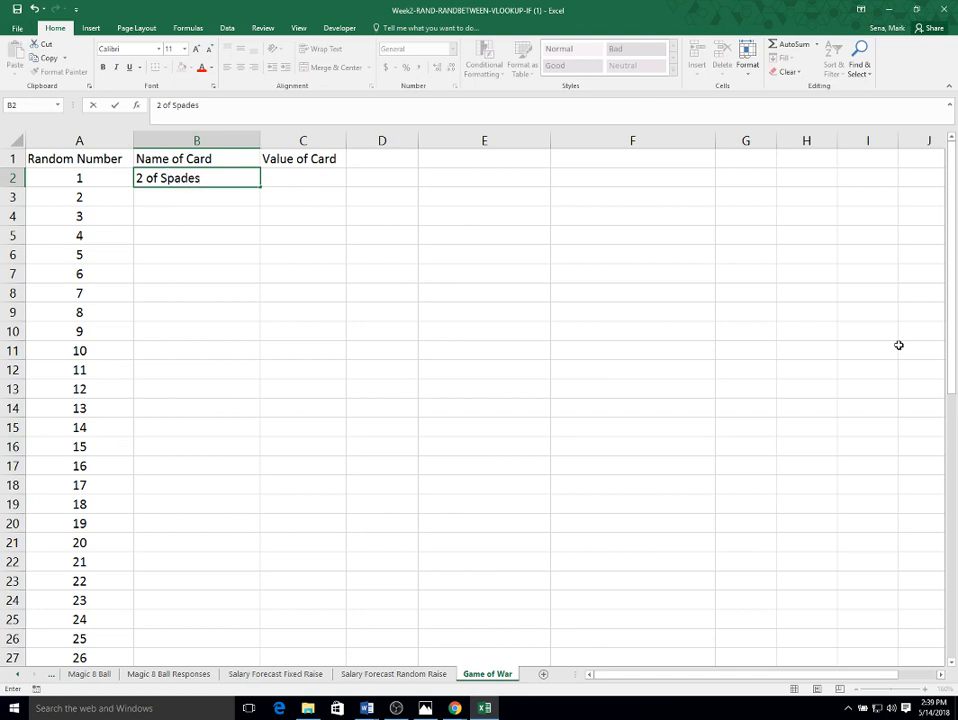
{"action": "key", "text": "Return"}
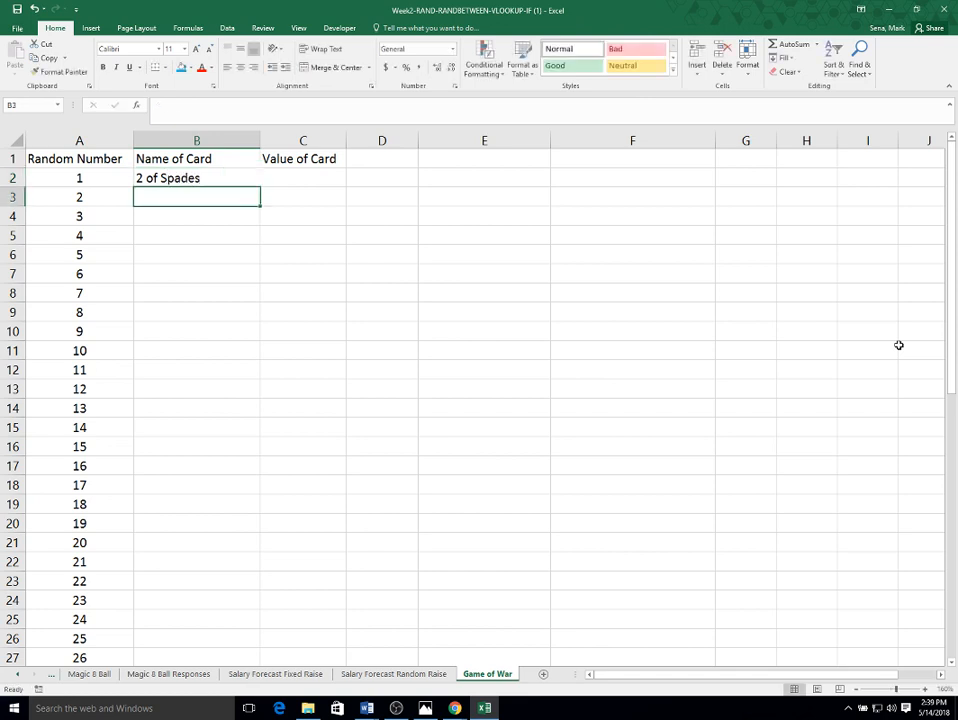
{"action": "type", "text": "3 of Spa"}
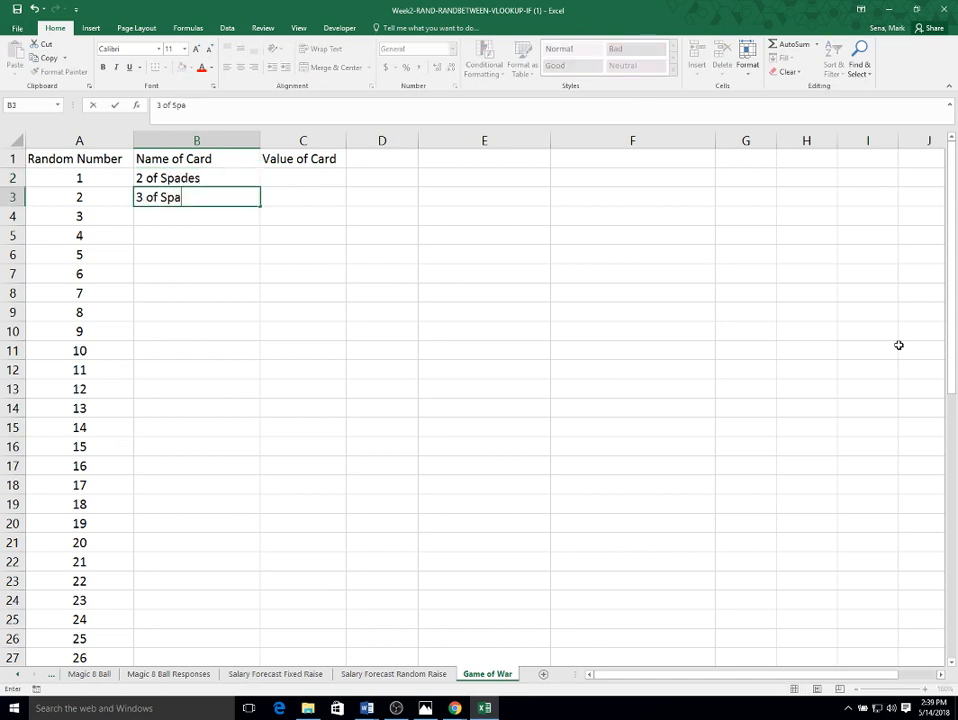
{"action": "type", "text": "des"}
{"action": "key", "text": "Return"}
{"action": "type", "text": "4"}
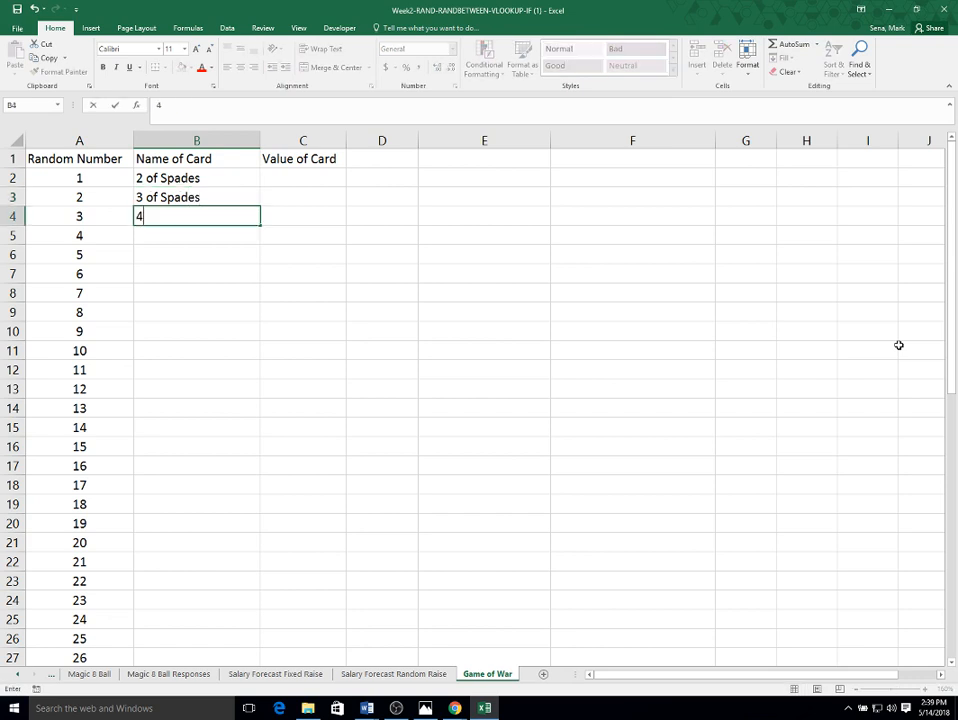
{"action": "type", "text": " of Spades"}
{"action": "key", "text": "Return"}
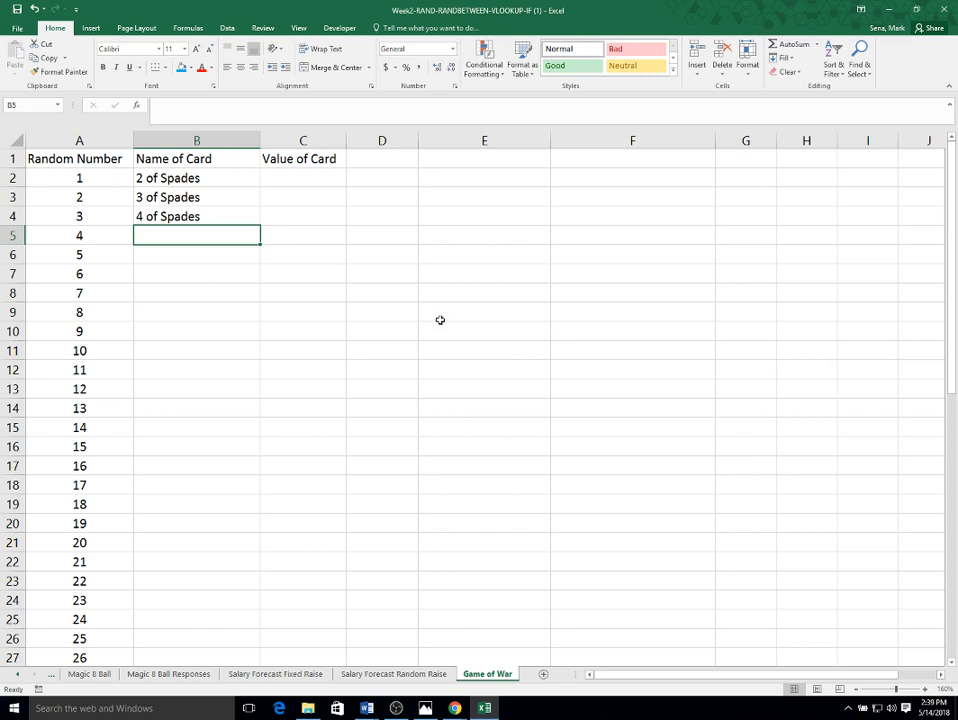
- Fill the card names from the three Spades entries down to row 14
{"action": "left_click_drag", "start_coordinate": [165, 180], "coordinate": [166, 210]}
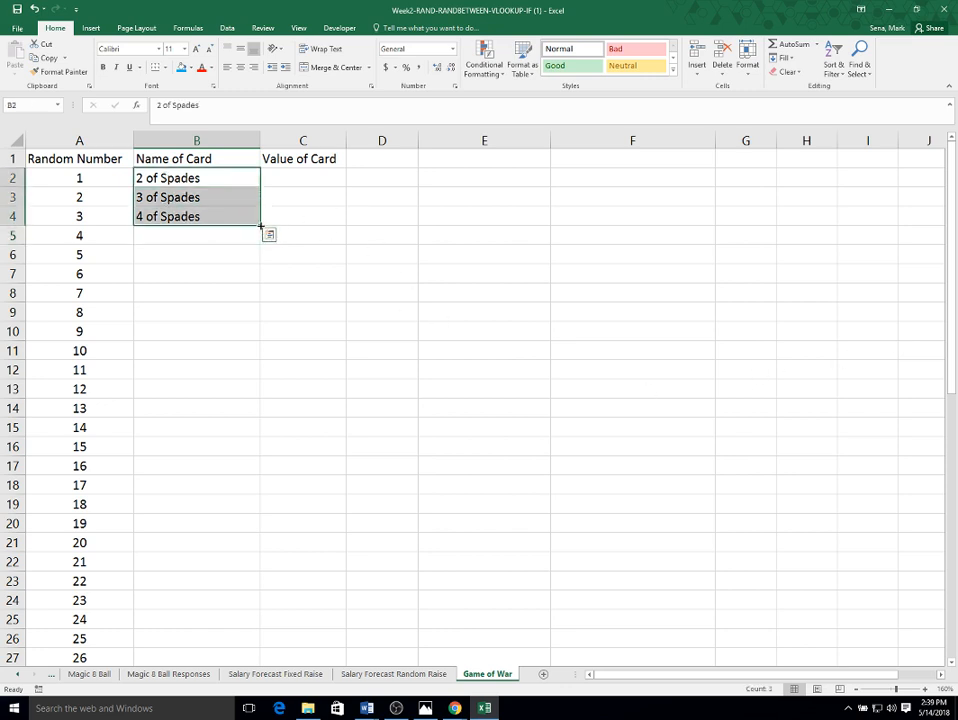
{"action": "left_click_drag", "start_coordinate": [261, 227], "coordinate": [258, 314]}
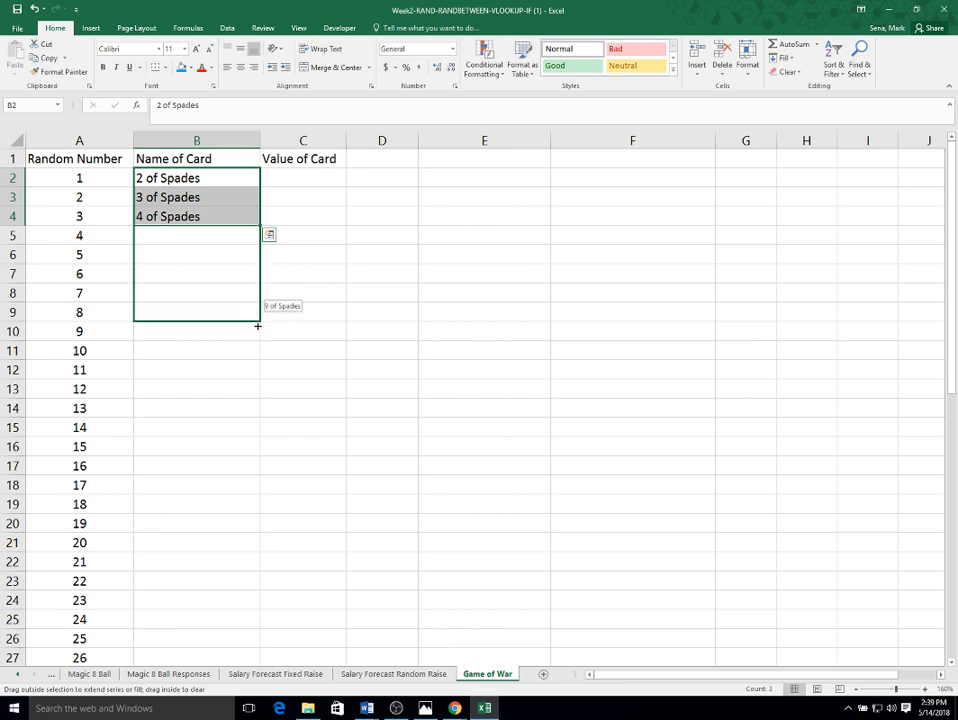
{"action": "left_click_drag", "start_coordinate": [257, 325], "coordinate": [257, 334]}
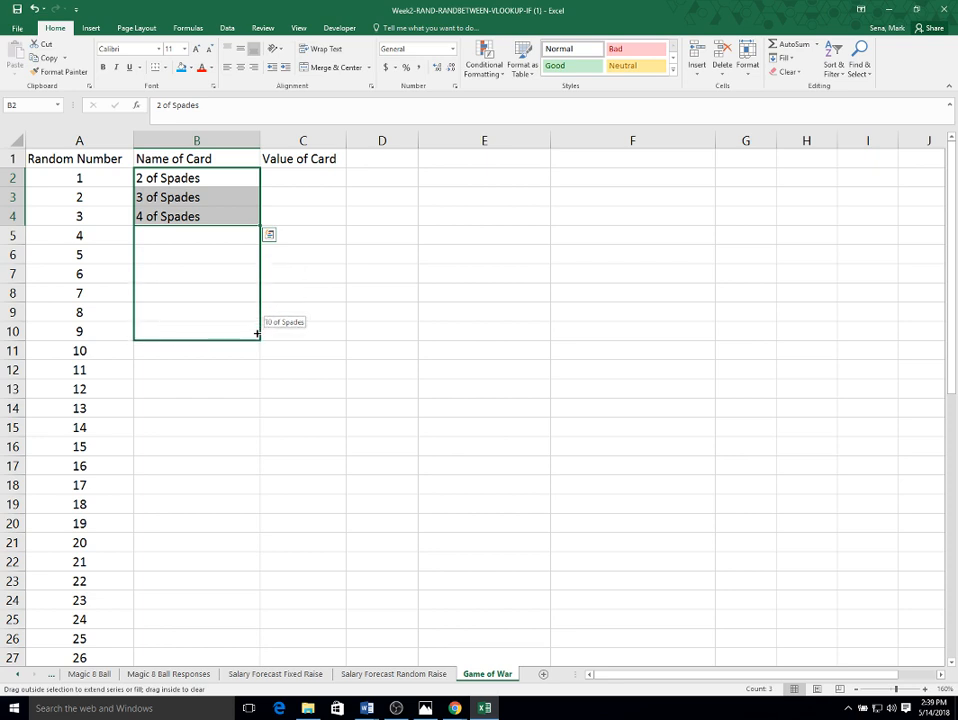
{"action": "left_click_drag", "start_coordinate": [253, 350], "coordinate": [249, 394]}
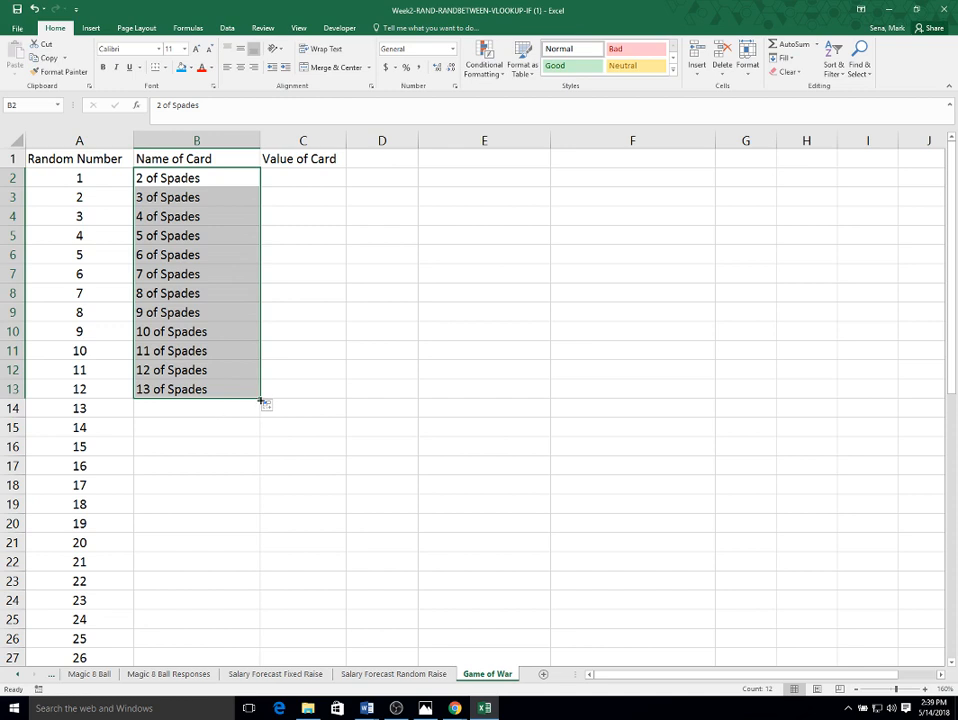
{"action": "left_click_drag", "start_coordinate": [260, 400], "coordinate": [261, 422]}
- Rename the 11 of Spades and 12 of Spades cells to Jack of Spades and Queen of Spades
{"action": "left_click", "coordinate": [199, 351]}
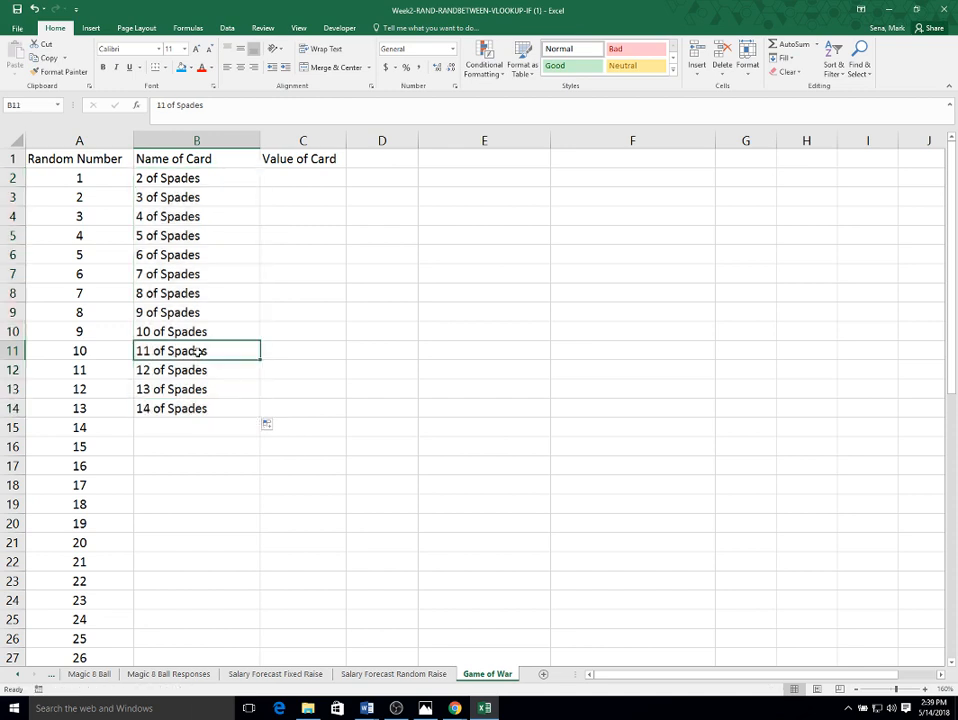
{"action": "double_click", "coordinate": [160, 104]}
{"action": "type", "text": "Jack"}
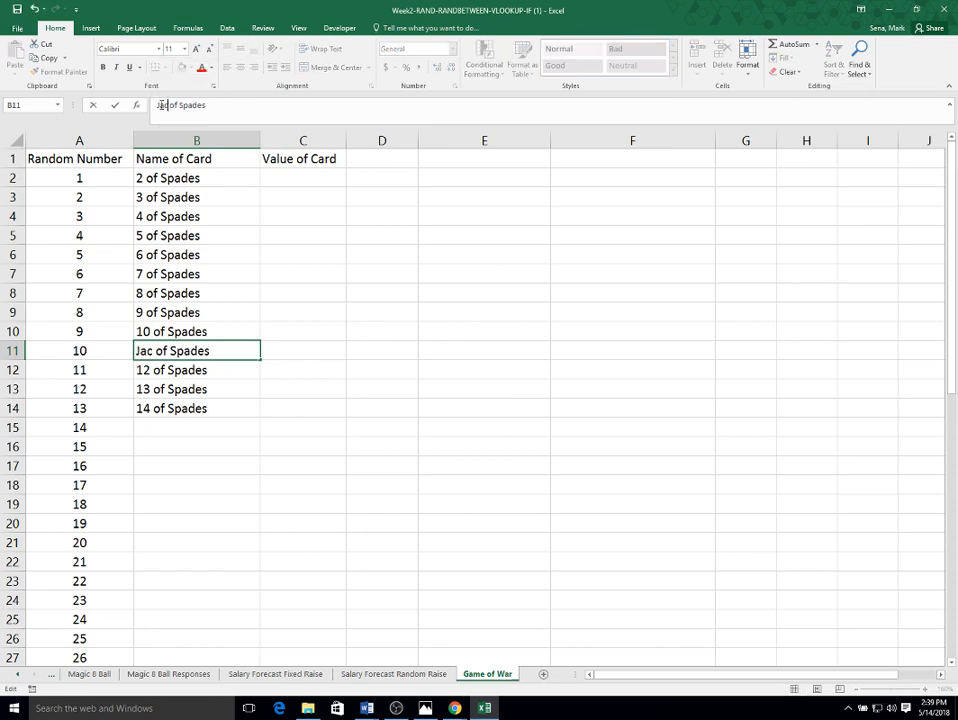
{"action": "left_click", "coordinate": [190, 370]}
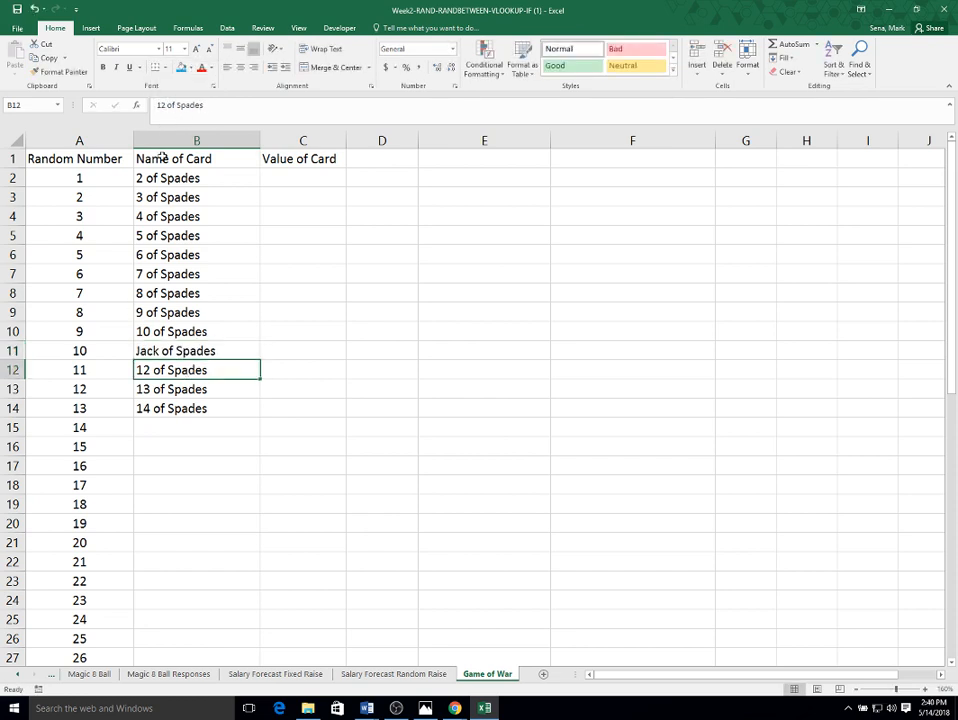
{"action": "double_click", "coordinate": [161, 104]}
{"action": "type", "text": "Queen"}
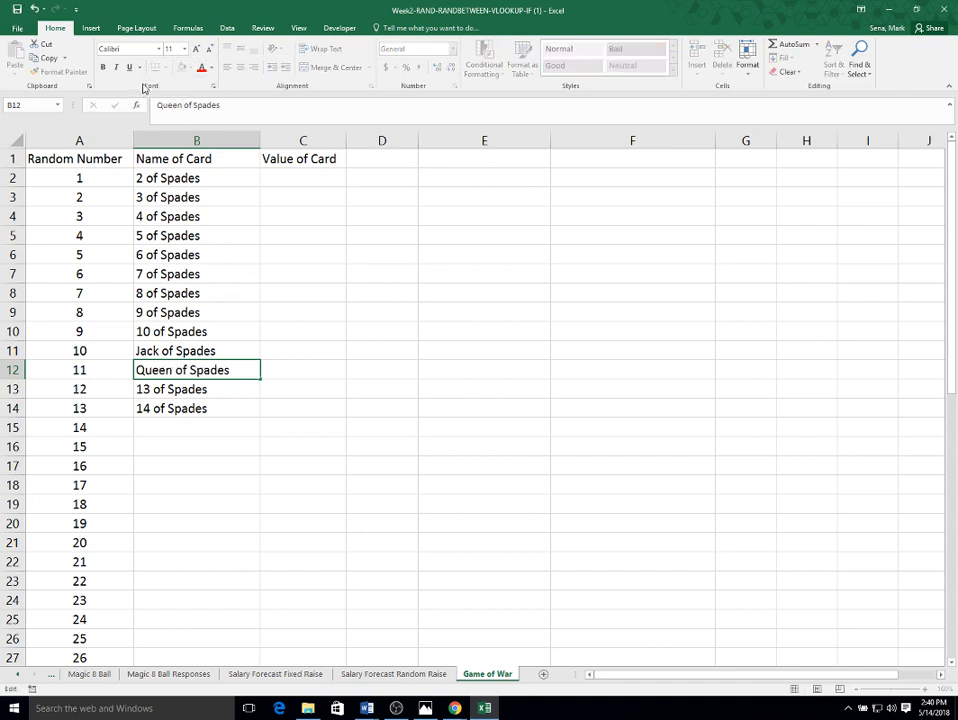
{"action": "key", "text": "Return"}
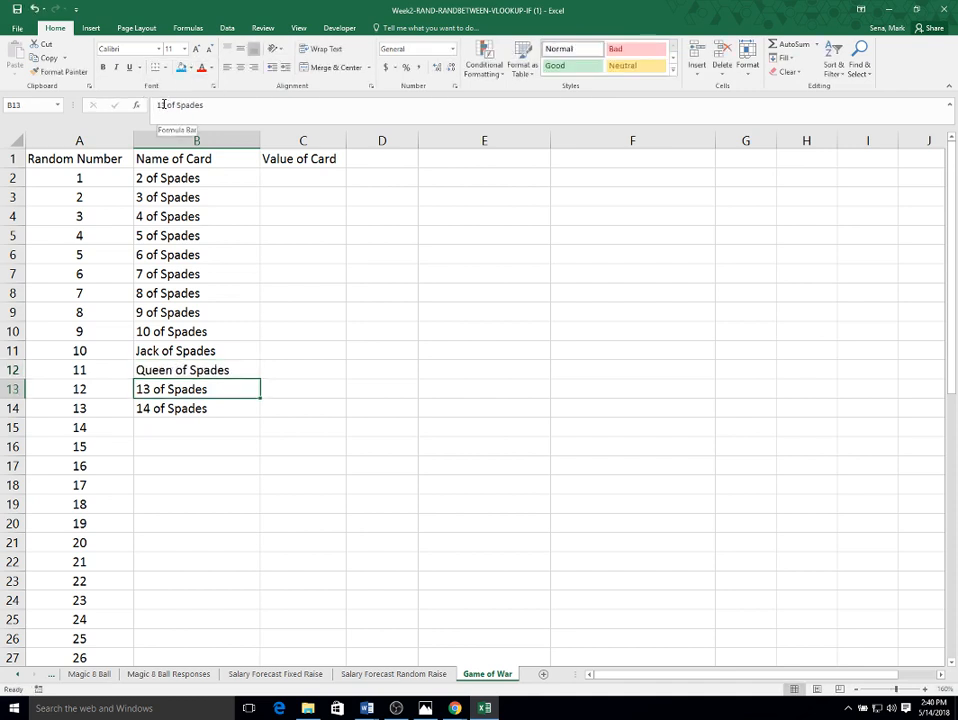
- Rename the 13 of Spades and 14 of Spades cells to King of Spades and Ace of Spades
{"action": "double_click", "coordinate": [161, 104]}
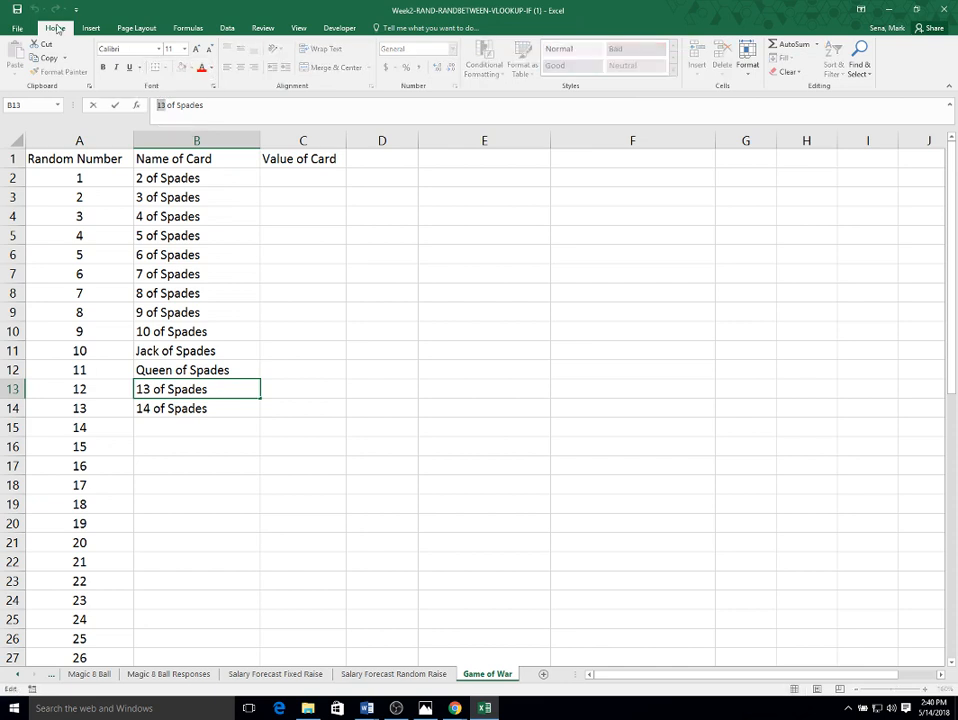
{"action": "type", "text": "King"}
{"action": "key", "text": "Return"}
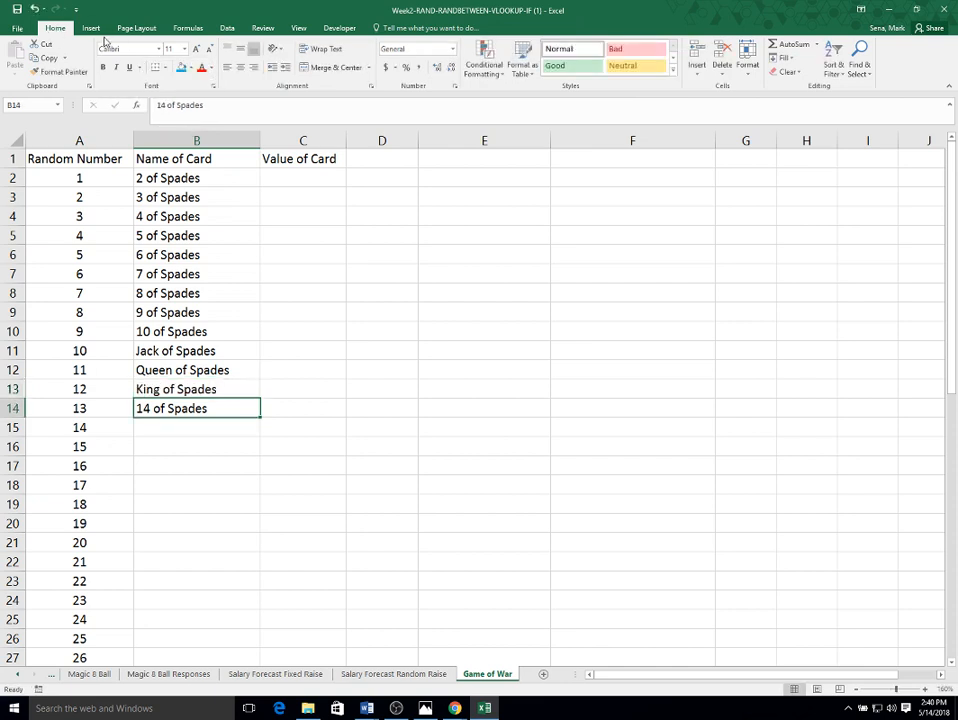
{"action": "left_click", "coordinate": [159, 104]}
{"action": "key", "text": "Delete"}
{"action": "key", "text": "Delete"}
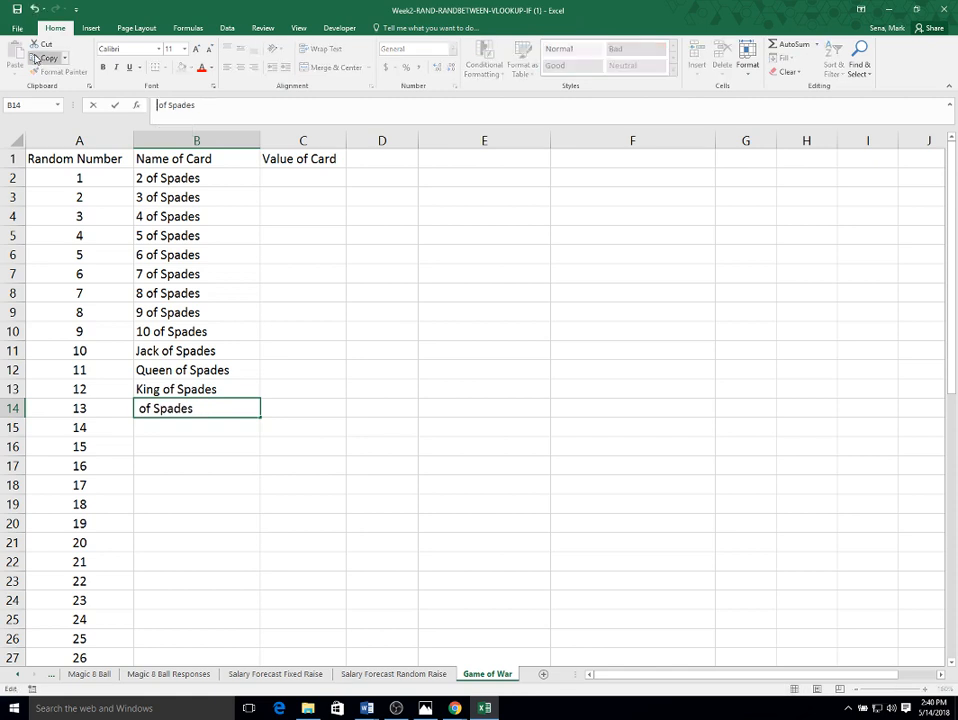
{"action": "type", "text": "Ace"}
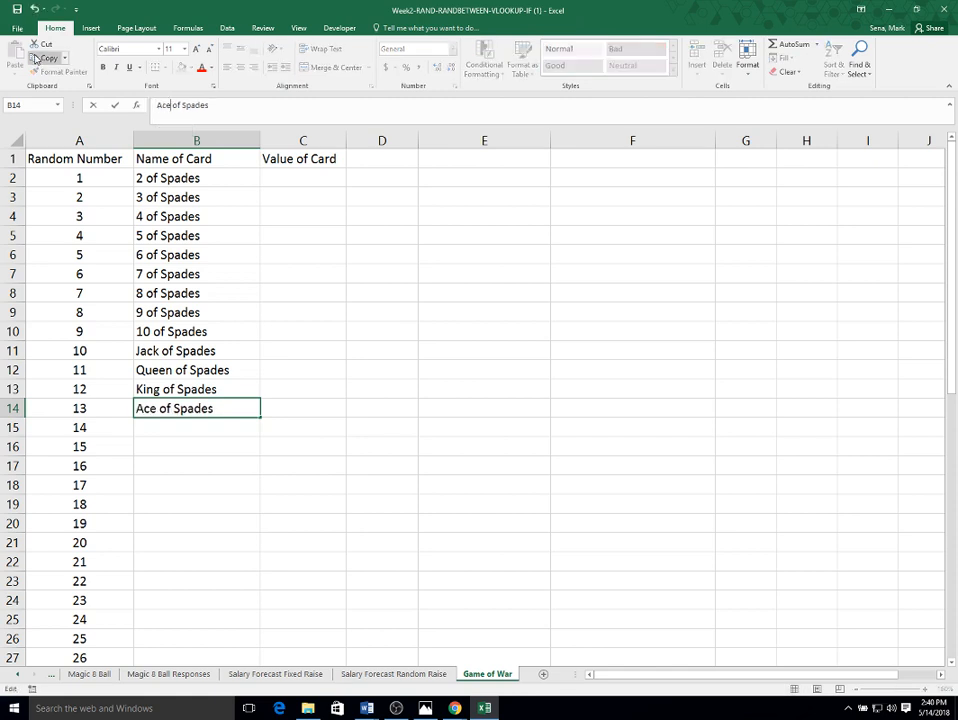
{"action": "key", "text": "Return"}
- Enter 1, 2 and 3 in the first Value of Card cells and fill the series down to 13
{"action": "key", "text": "Up"}
{"action": "key", "text": "Up"}
{"action": "key", "text": "Up"}
{"action": "key", "text": "Up"}
{"action": "key", "text": "Up"}
{"action": "key", "text": "Up"}
{"action": "key", "text": "Up"}
{"action": "key", "text": "Up"}
{"action": "key", "text": "Up"}
{"action": "key", "text": "Up"}
{"action": "key", "text": "Up"}
{"action": "key", "text": "Up"}
{"action": "key", "text": "Up"}
{"action": "key", "text": "Up"}
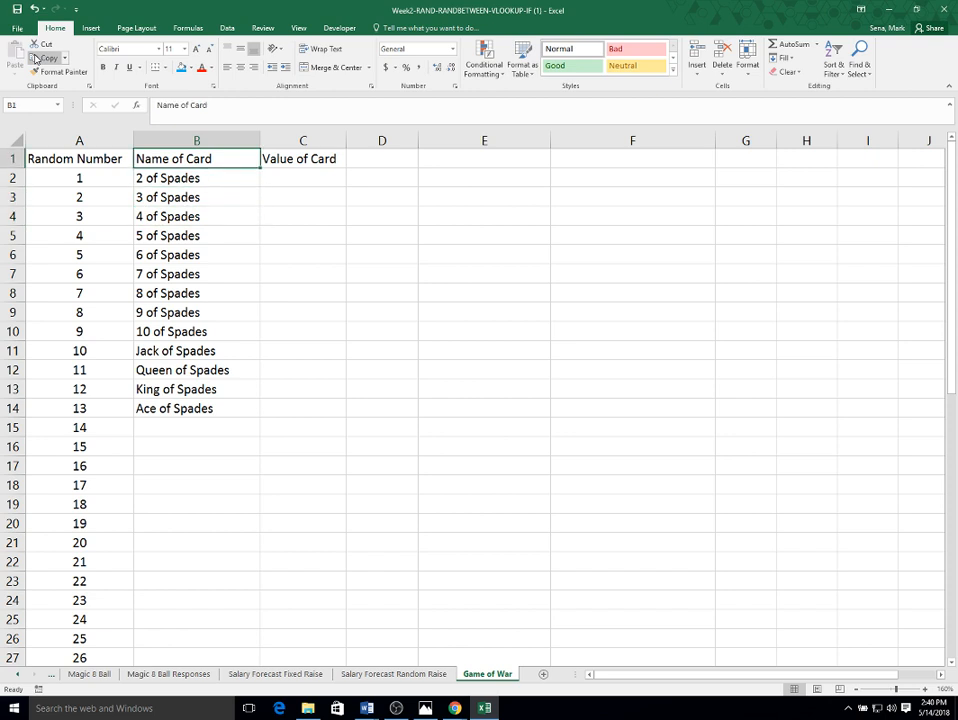
{"action": "key", "text": "Right"}
{"action": "key", "text": "Down"}
{"action": "type", "text": "1"}
{"action": "key", "text": "Return"}
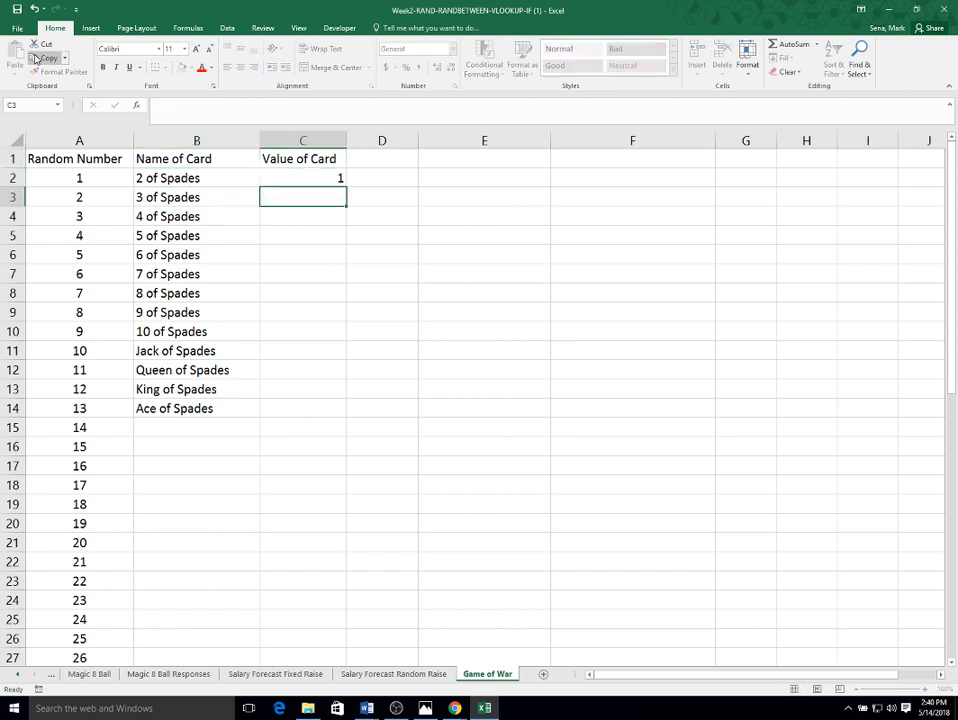
{"action": "type", "text": "2"}
{"action": "key", "text": "Return"}
{"action": "type", "text": "3"}
{"action": "key", "text": "Return"}
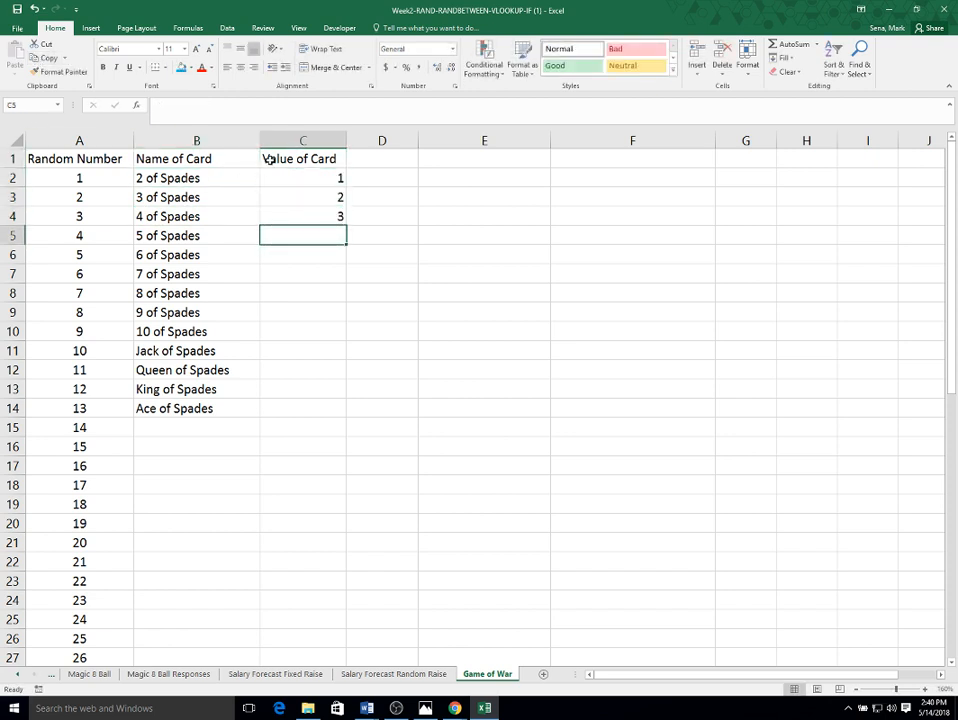
{"action": "left_click_drag", "start_coordinate": [309, 180], "coordinate": [314, 410]}
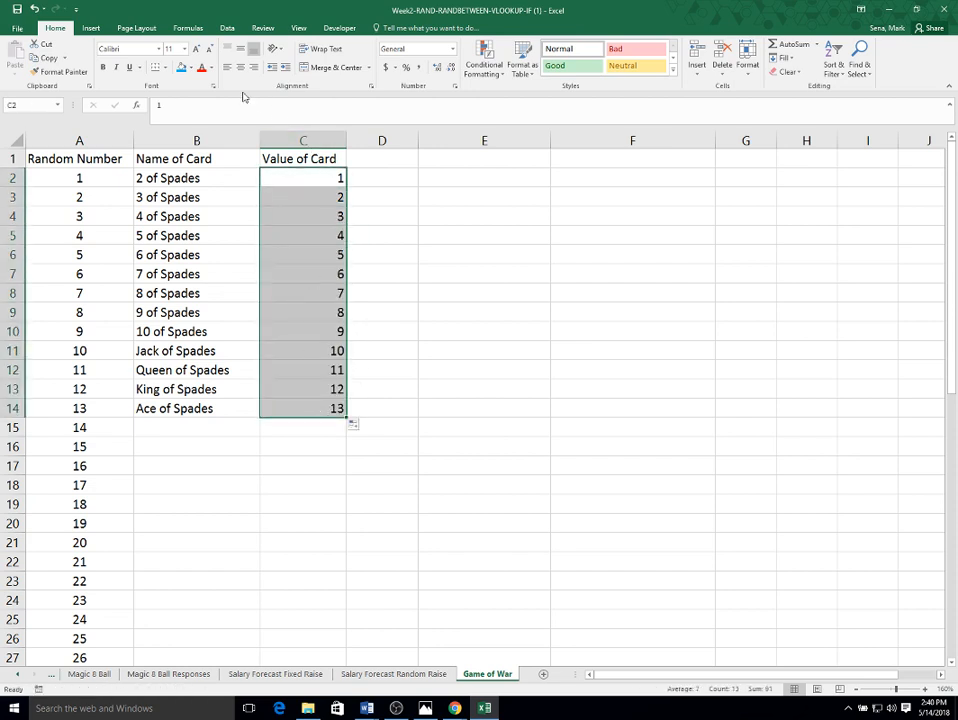
- Center-align the Name of Card and Value of Card columns
{"action": "left_click_drag", "start_coordinate": [195, 141], "coordinate": [280, 136]}
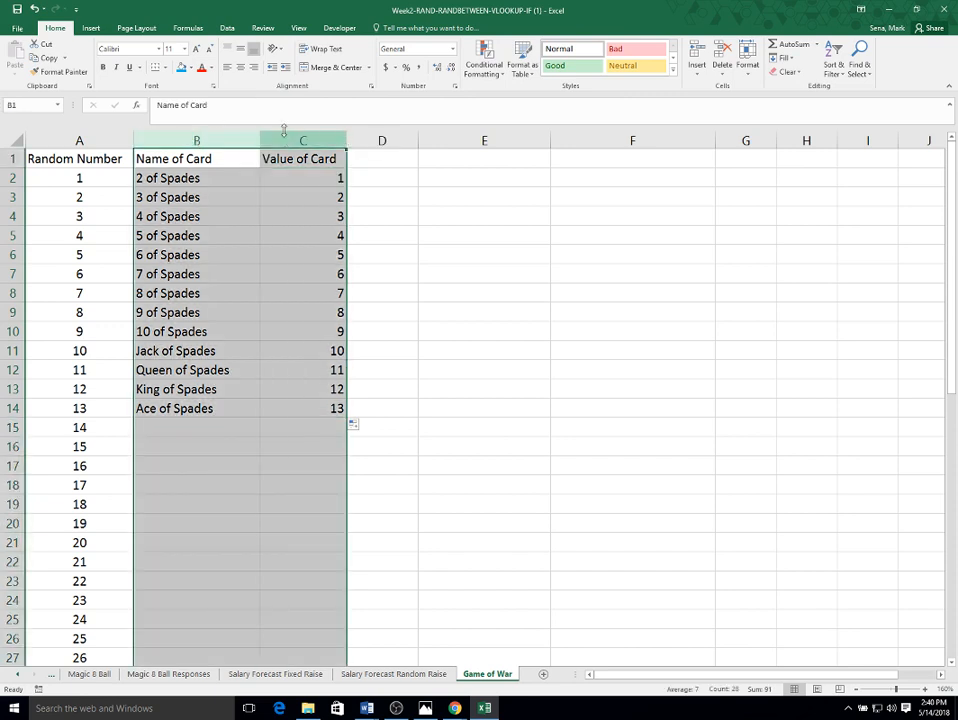
{"action": "left_click", "coordinate": [240, 67]}
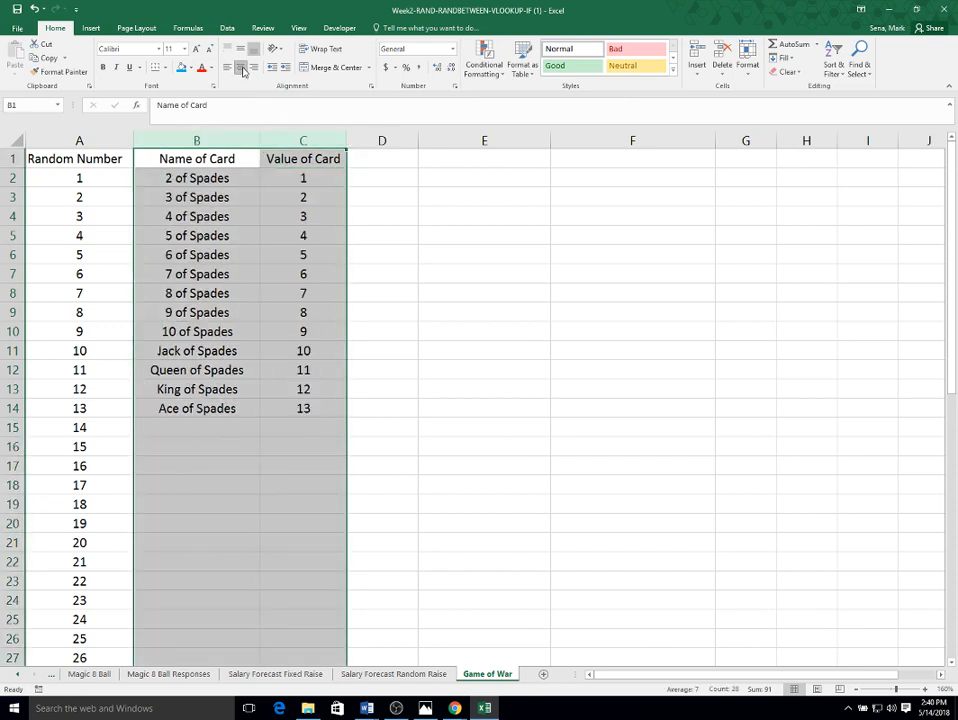
{"action": "left_click", "coordinate": [278, 272]}
- Copy the 13 Spades cards with their values and paste them starting at row 15
{"action": "left_click_drag", "start_coordinate": [190, 178], "coordinate": [323, 412]}
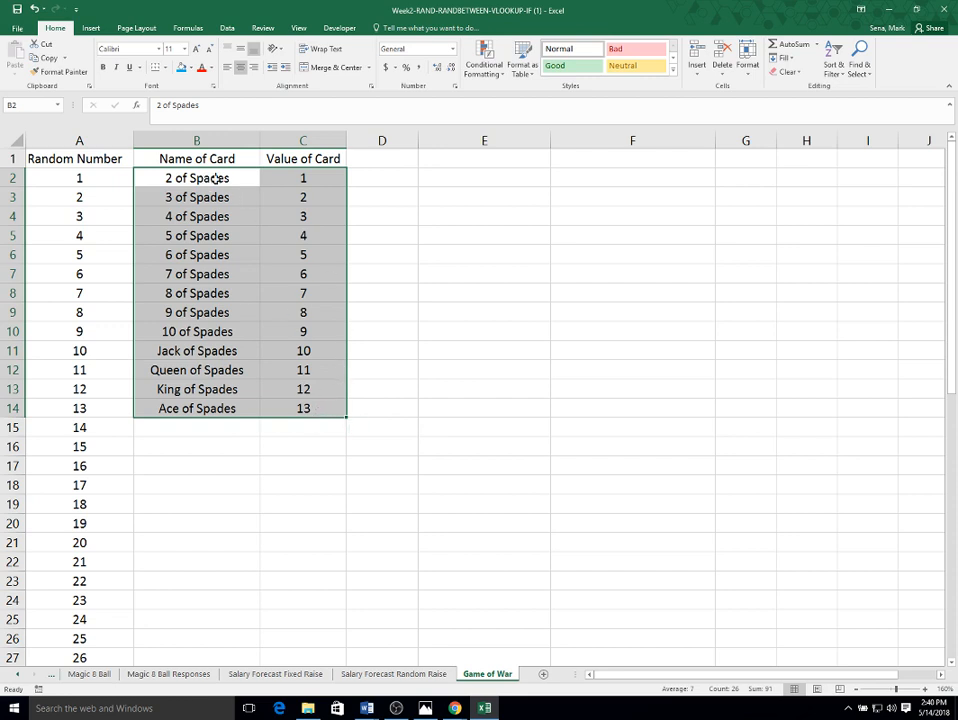
{"action": "right_click", "coordinate": [215, 178]}
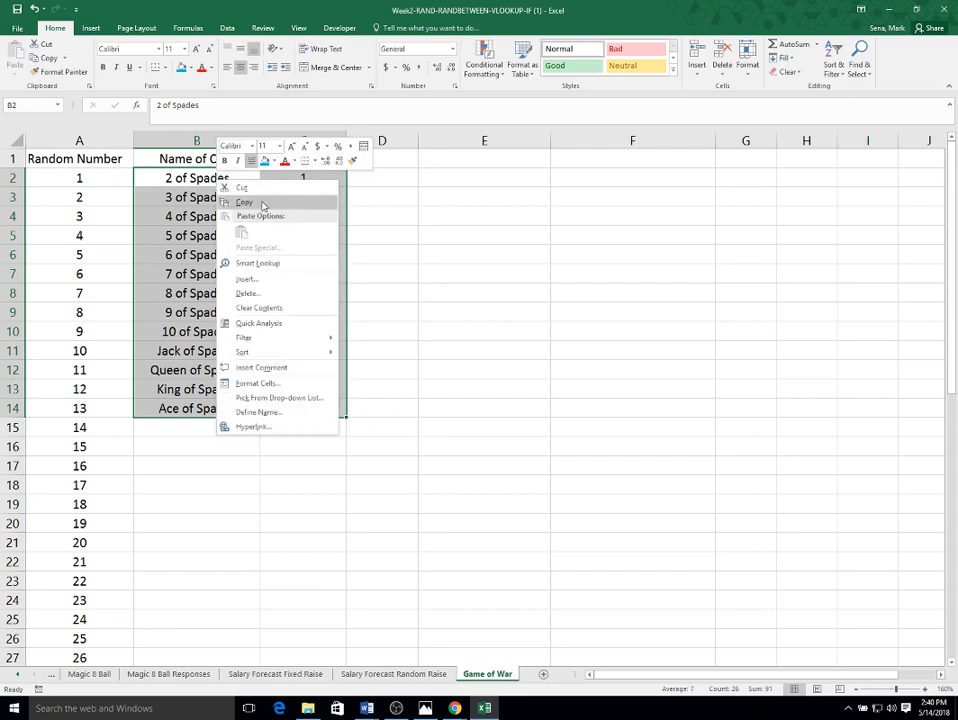
{"action": "left_click", "coordinate": [261, 202]}
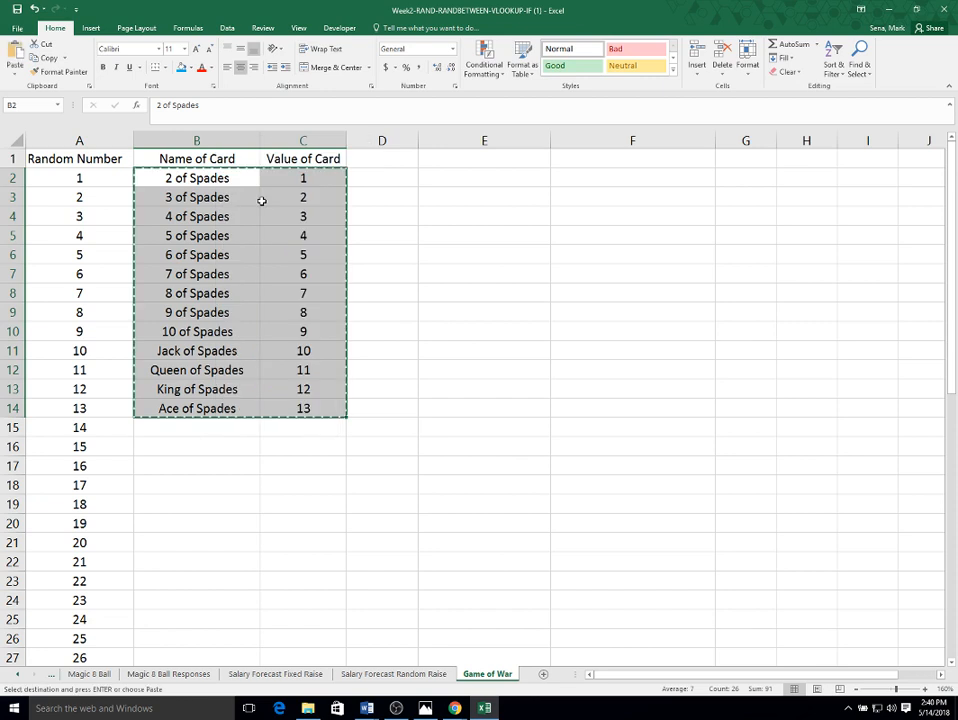
{"action": "left_click", "coordinate": [196, 426]}
{"action": "key", "text": "ctrl+v"}
{"action": "key", "text": "Escape"}
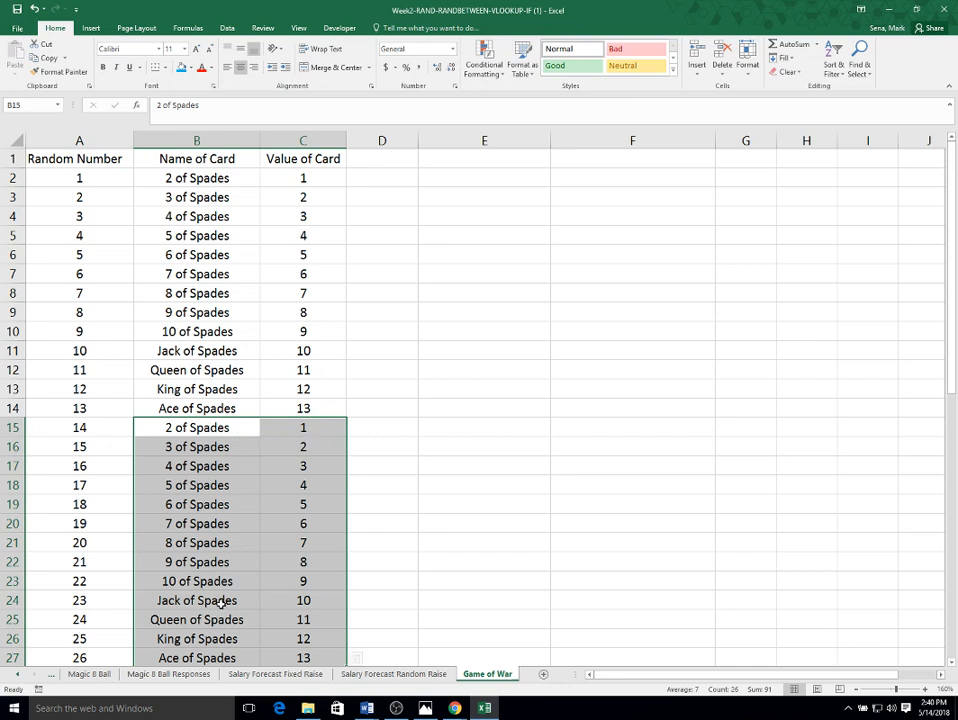
- Replace Spades with Clubs throughout the pasted block of cards using Replace All
{"action": "scroll", "coordinate": [220, 600], "scroll_direction": "down", "scroll_amount": 1}
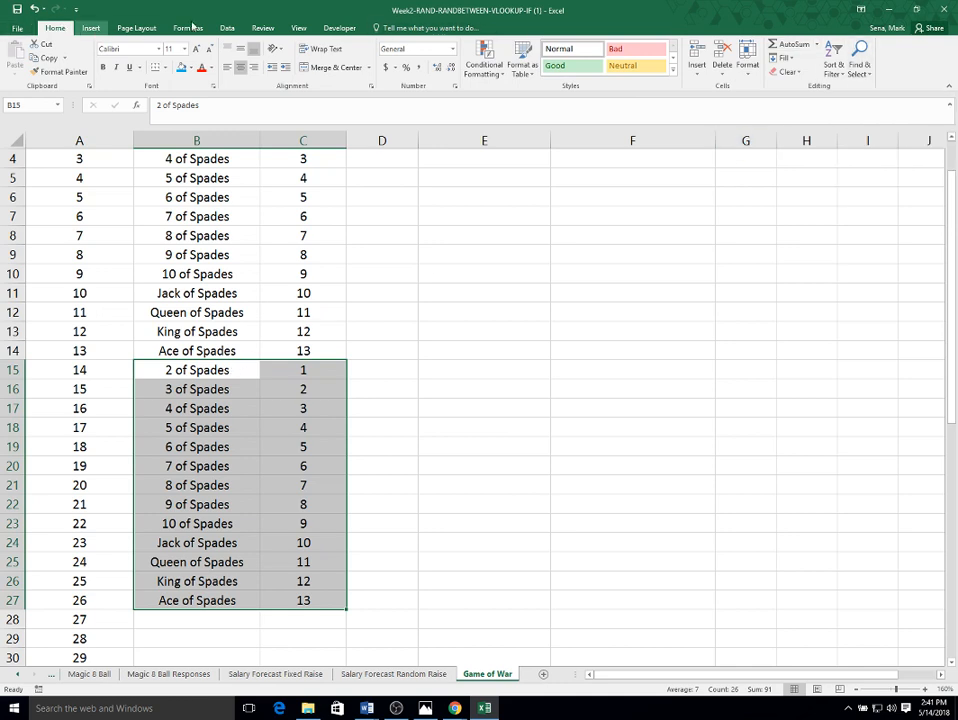
{"action": "left_click", "coordinate": [860, 65]}
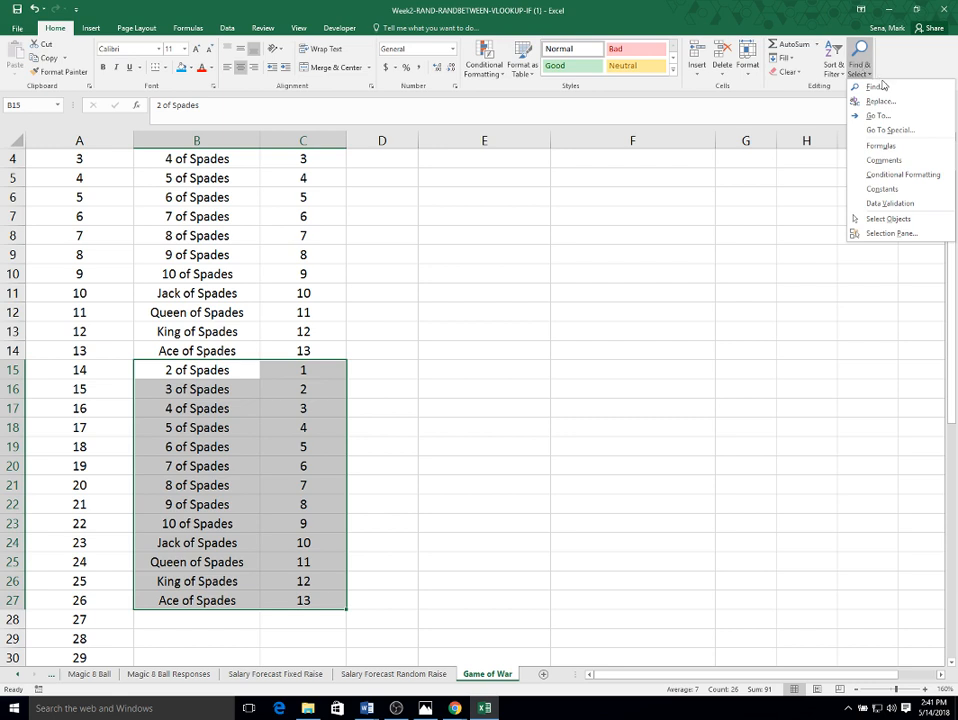
{"action": "left_click", "coordinate": [883, 103]}
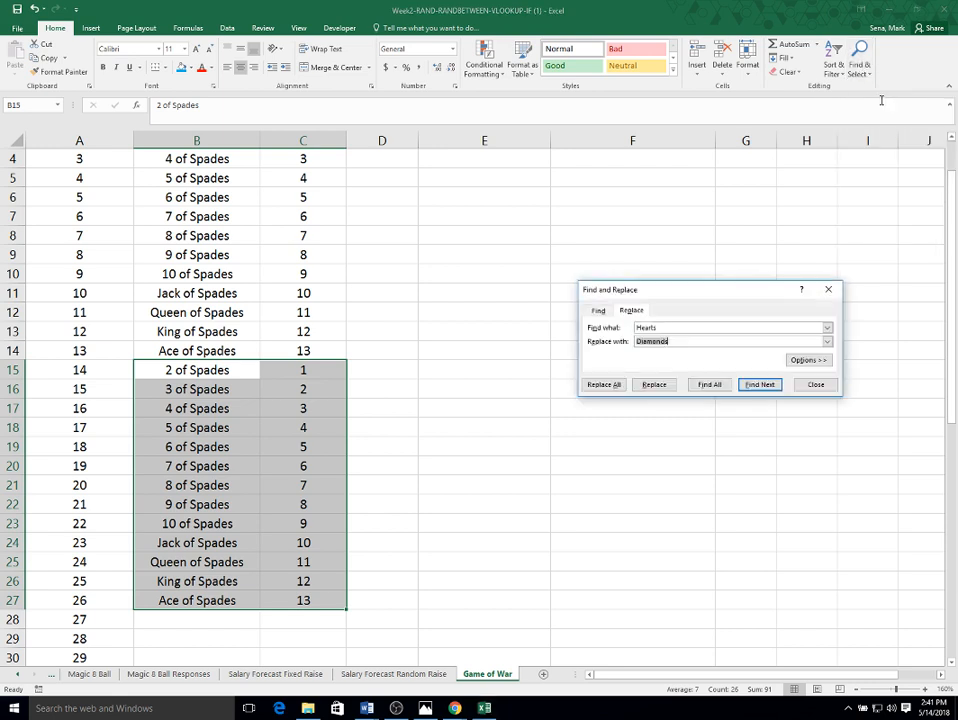
{"action": "double_click", "coordinate": [659, 327]}
{"action": "type", "text": "Spades"}
{"action": "key", "text": "Tab"}
{"action": "type", "text": "C"}
{"action": "left_click", "coordinate": [608, 385]}
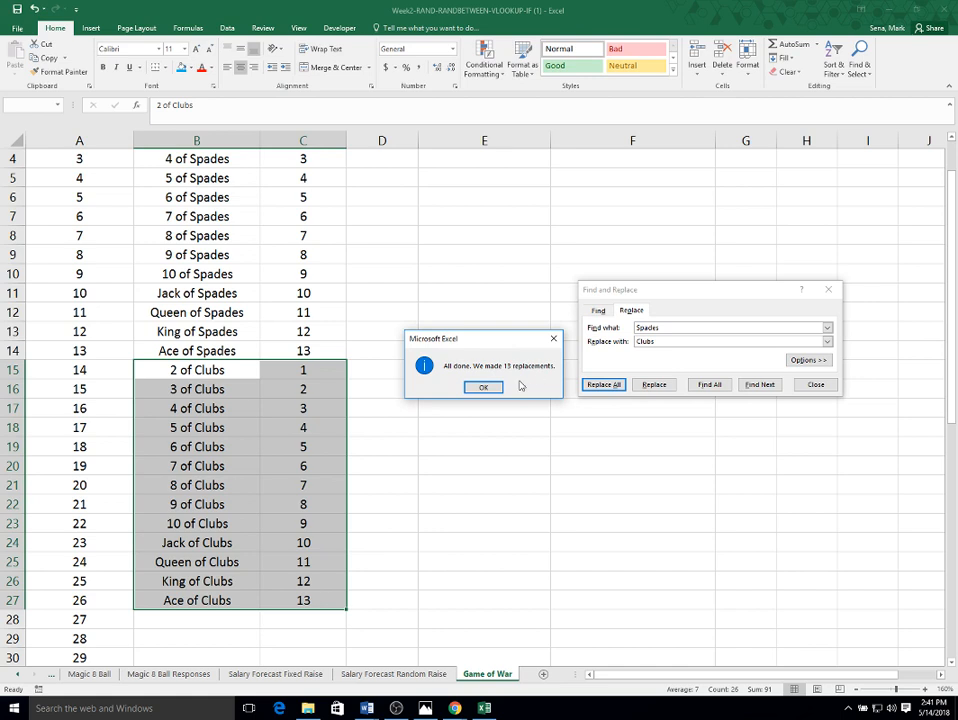
{"action": "left_click", "coordinate": [478, 389]}
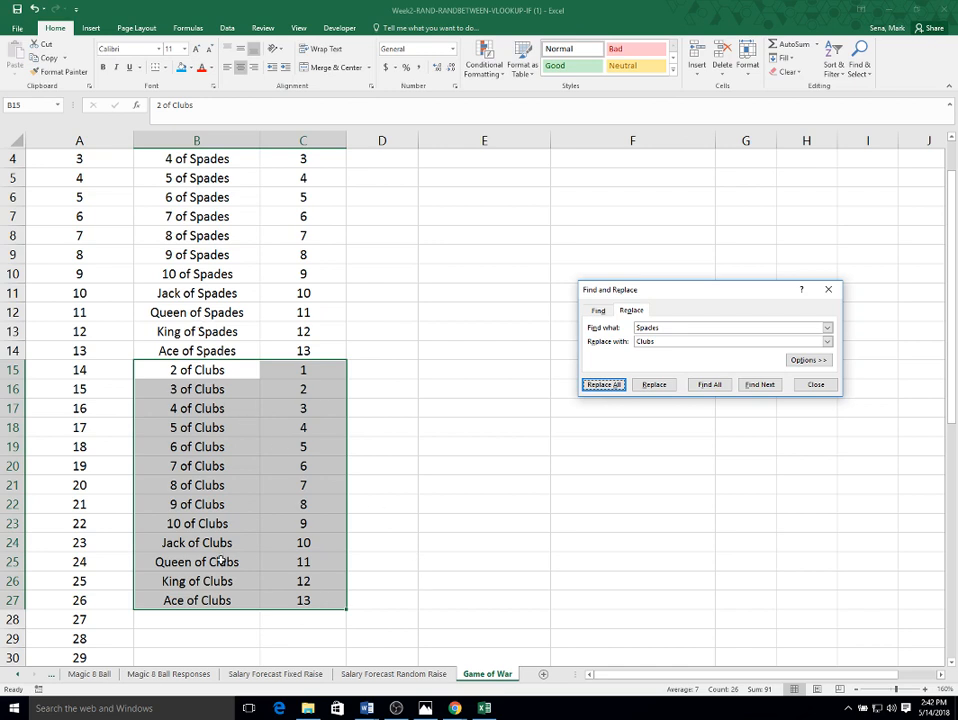
- Copy the Clubs block and paste it starting at row 28
{"action": "right_click", "coordinate": [214, 372]}
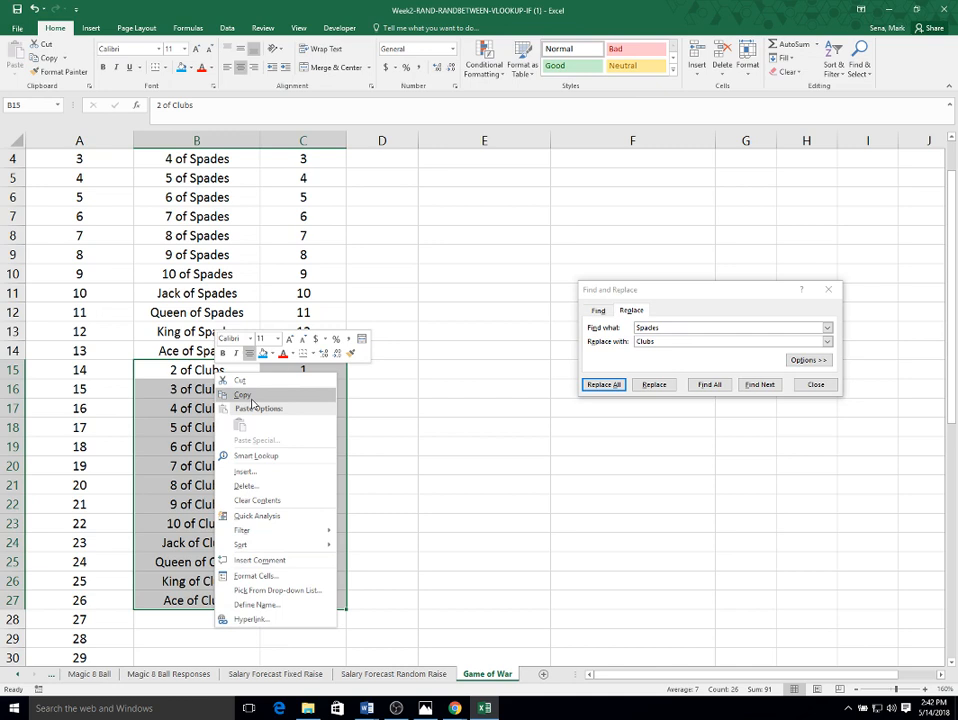
{"action": "left_click", "coordinate": [252, 402]}
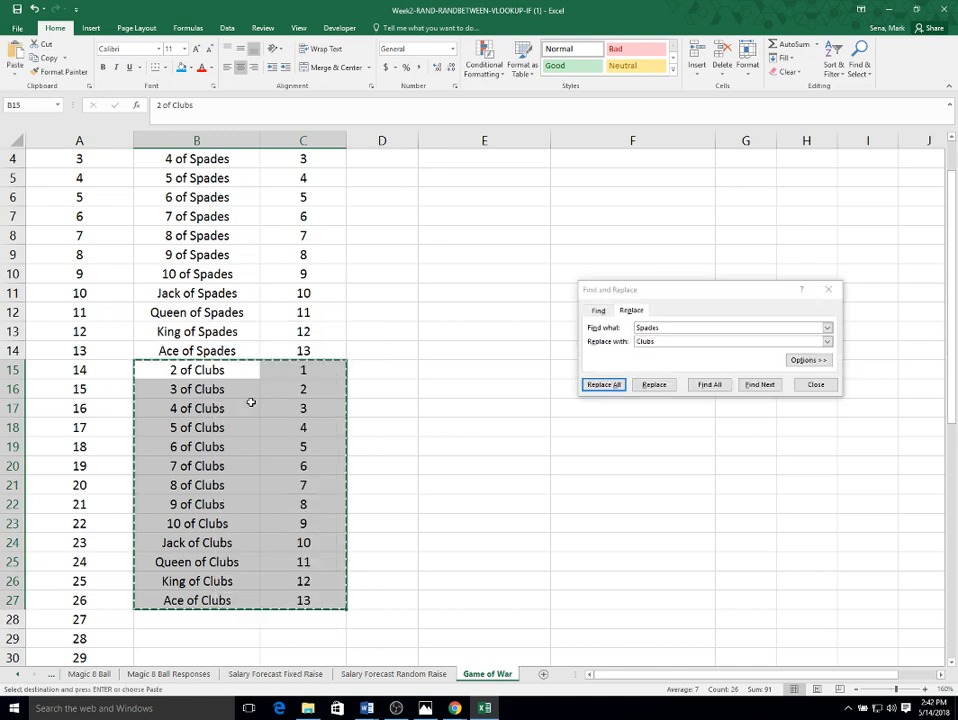
{"action": "left_click", "coordinate": [207, 621]}
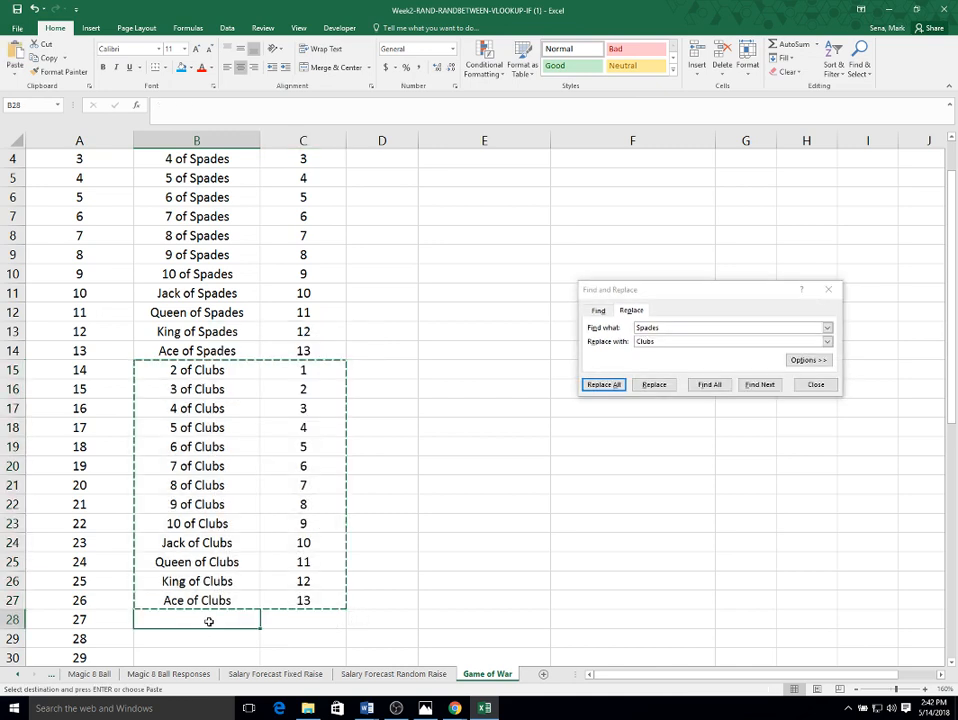
{"action": "key", "text": "Return"}
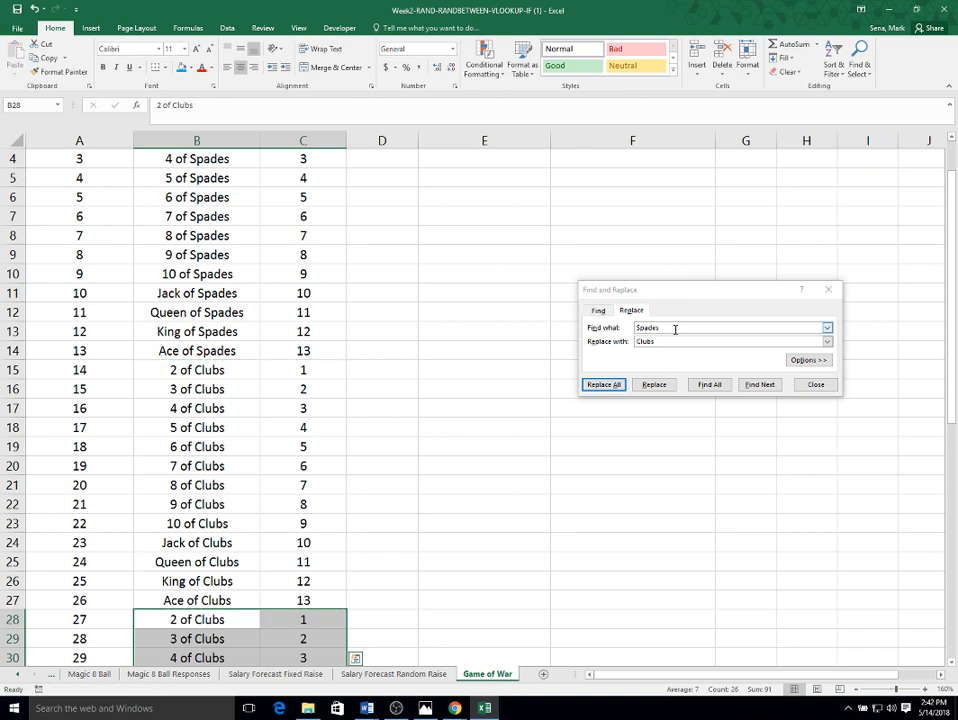
- Replace Clubs with Hearts in the newly pasted block using Replace All
{"action": "left_click_drag", "start_coordinate": [675, 330], "coordinate": [617, 283]}
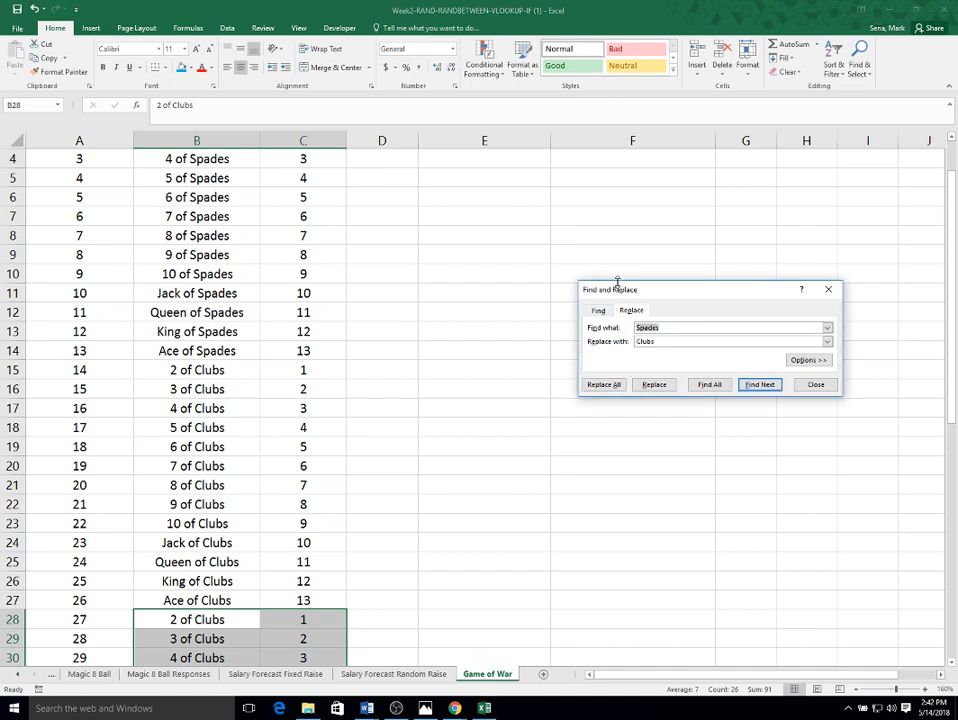
{"action": "type", "text": "Clubs"}
{"action": "key", "text": "Tab"}
{"action": "type", "text": "H"}
{"action": "left_click", "coordinate": [608, 386]}
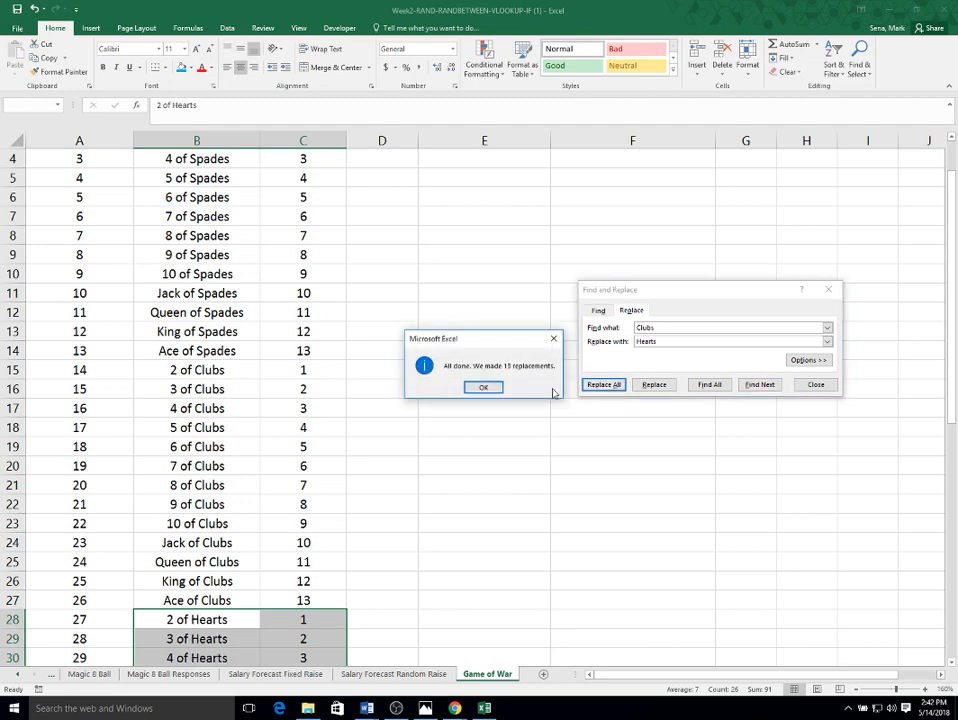
- Copy the Hearts block of cards and paste it starting at row 41
{"action": "left_click", "coordinate": [481, 387]}
{"action": "scroll", "coordinate": [432, 536], "scroll_direction": "down", "scroll_amount": 4}
{"action": "scroll", "coordinate": [432, 536], "scroll_direction": "down", "scroll_amount": 2}
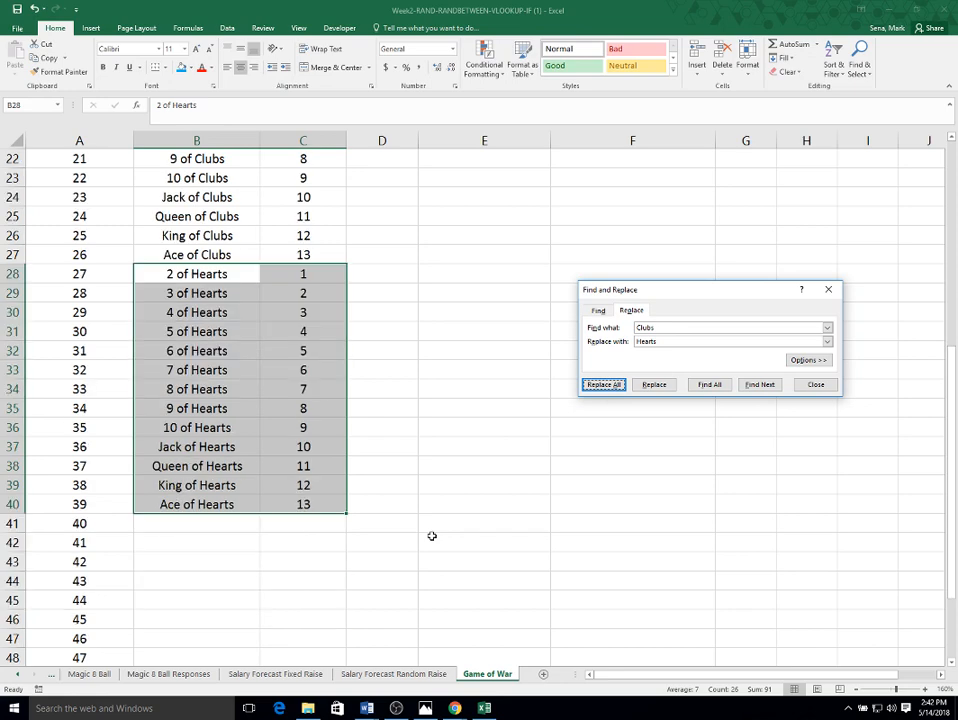
{"action": "right_click", "coordinate": [207, 279]}
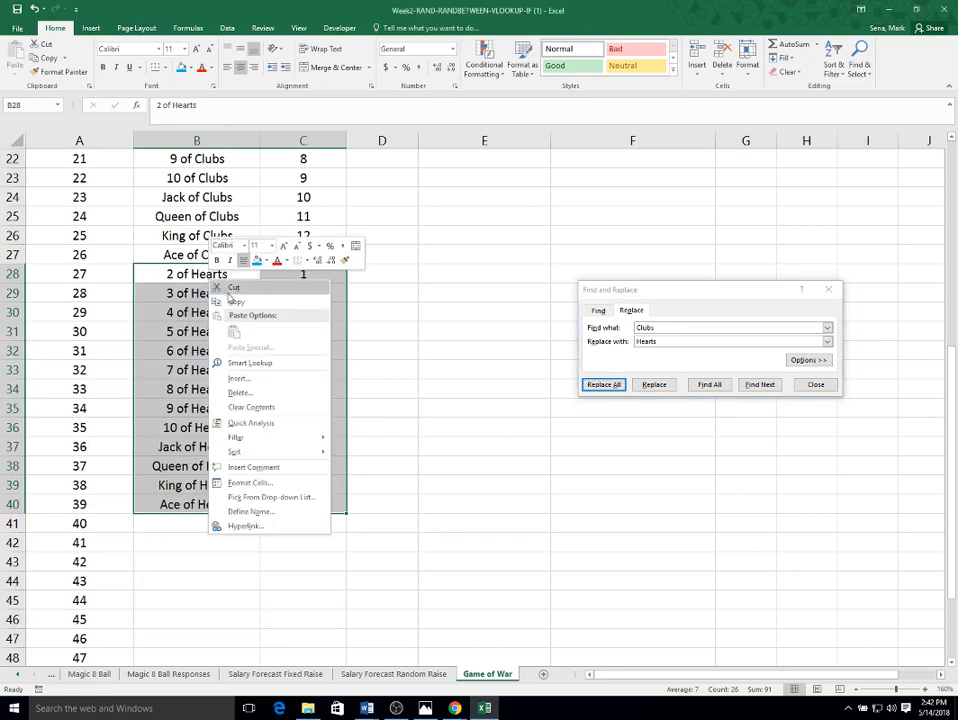
{"action": "left_click", "coordinate": [233, 302]}
{"action": "left_click", "coordinate": [200, 522]}
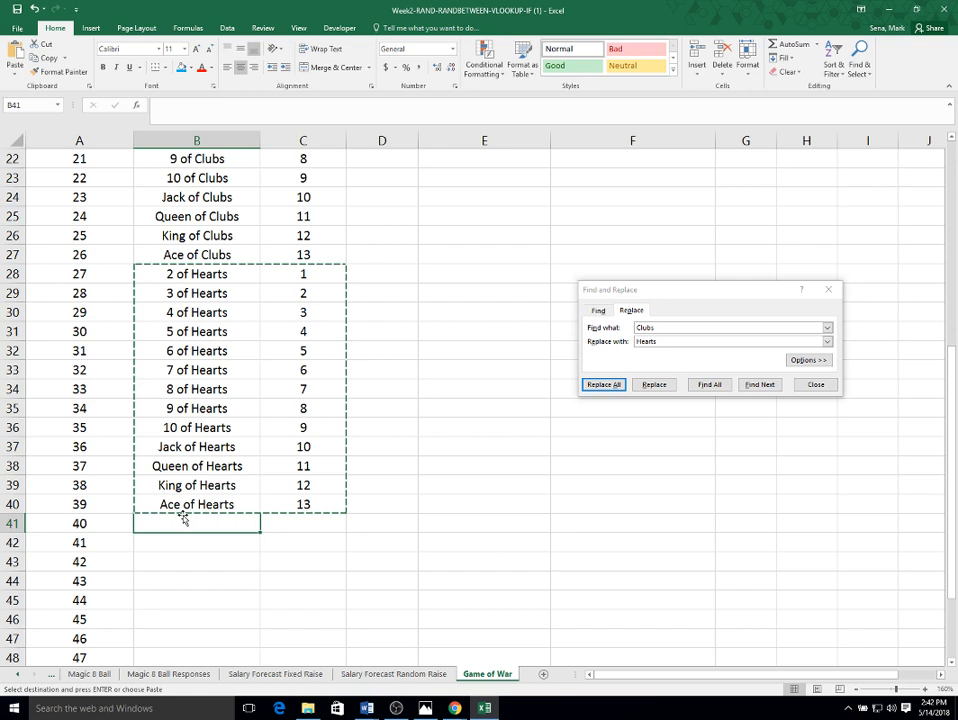
{"action": "key", "text": "Return"}
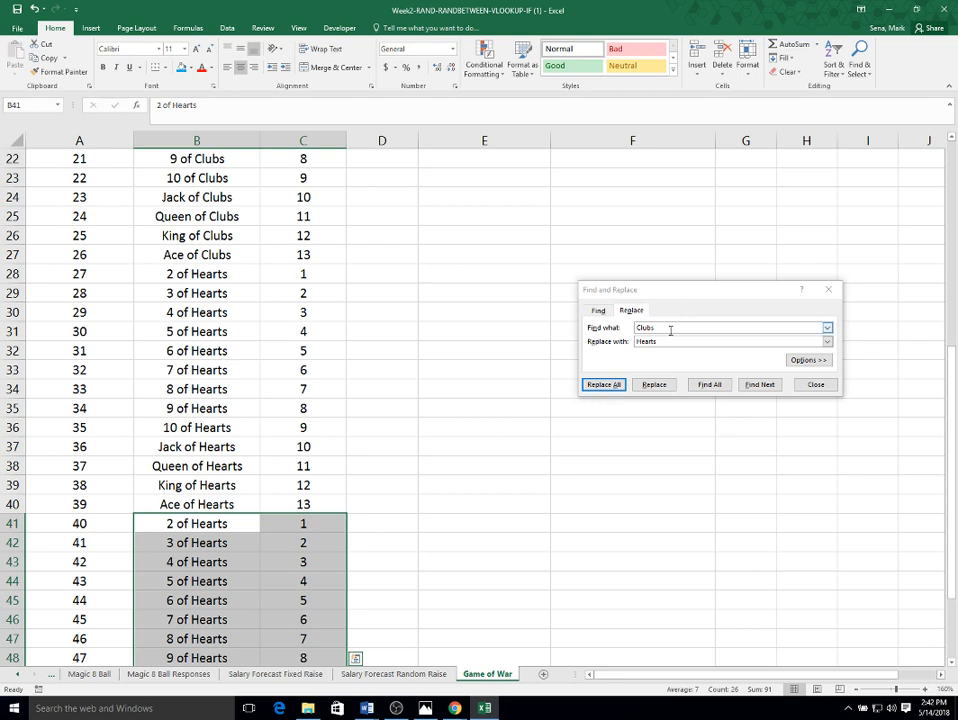
- Replace Hearts with Diamonds in the newly pasted block using Replace All, then close the Find and Replace dialog
{"action": "left_click_drag", "start_coordinate": [671, 329], "coordinate": [619, 319]}
{"action": "type", "text": "He"}
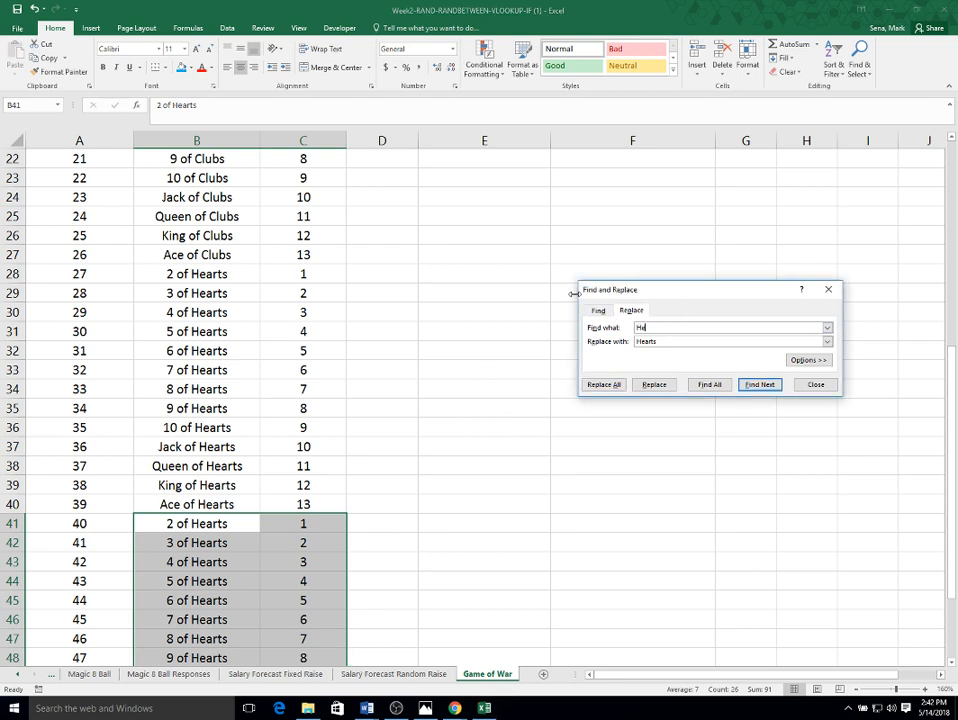
{"action": "type", "text": "arts"}
{"action": "key", "text": "Tab"}
{"action": "type", "text": "D"}
{"action": "left_click", "coordinate": [601, 385]}
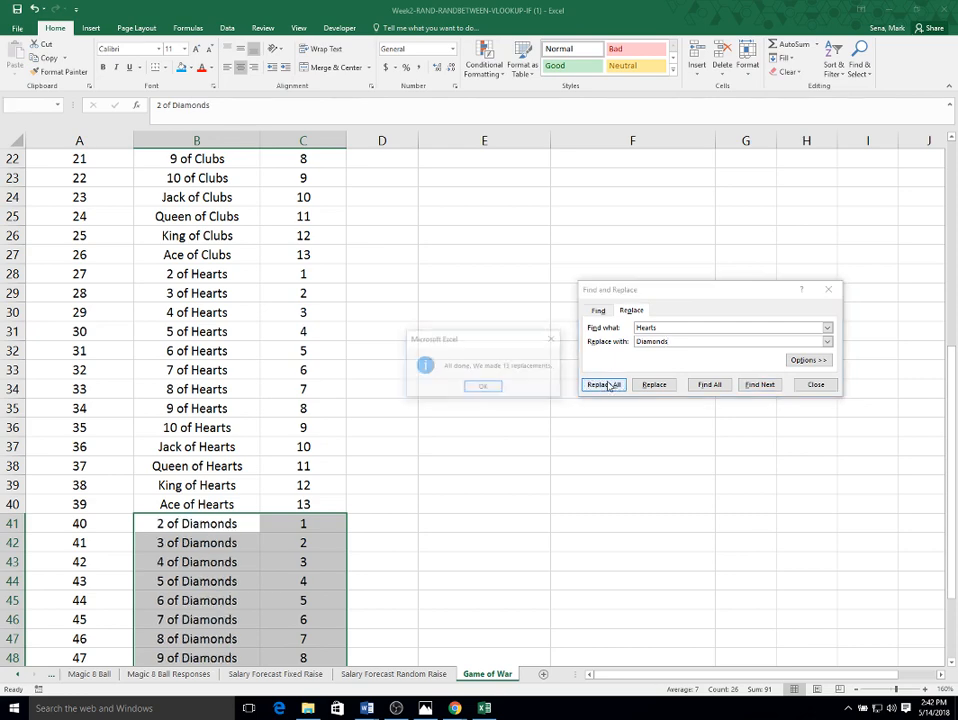
{"action": "left_click", "coordinate": [483, 387]}
{"action": "left_click", "coordinate": [816, 384]}
- Select the whole card table A1:C53 and define it as the named range DeckOfCards
{"action": "scroll", "coordinate": [466, 473], "scroll_direction": "down", "scroll_amount": 4}
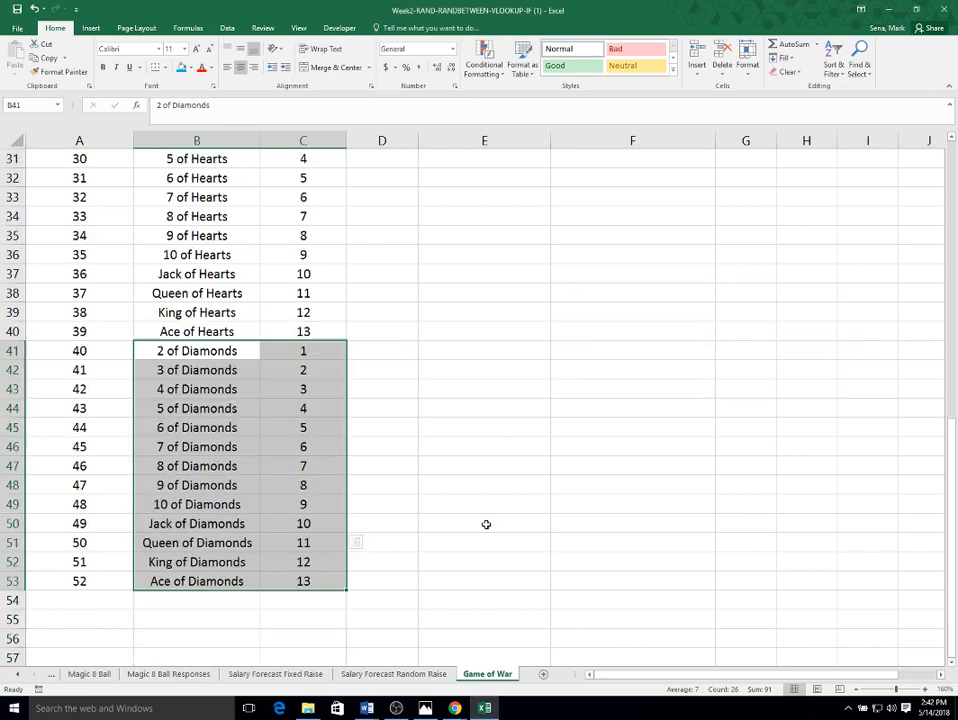
{"action": "left_click", "coordinate": [452, 508]}
{"action": "scroll", "coordinate": [226, 545], "scroll_direction": "up", "scroll_amount": 11}
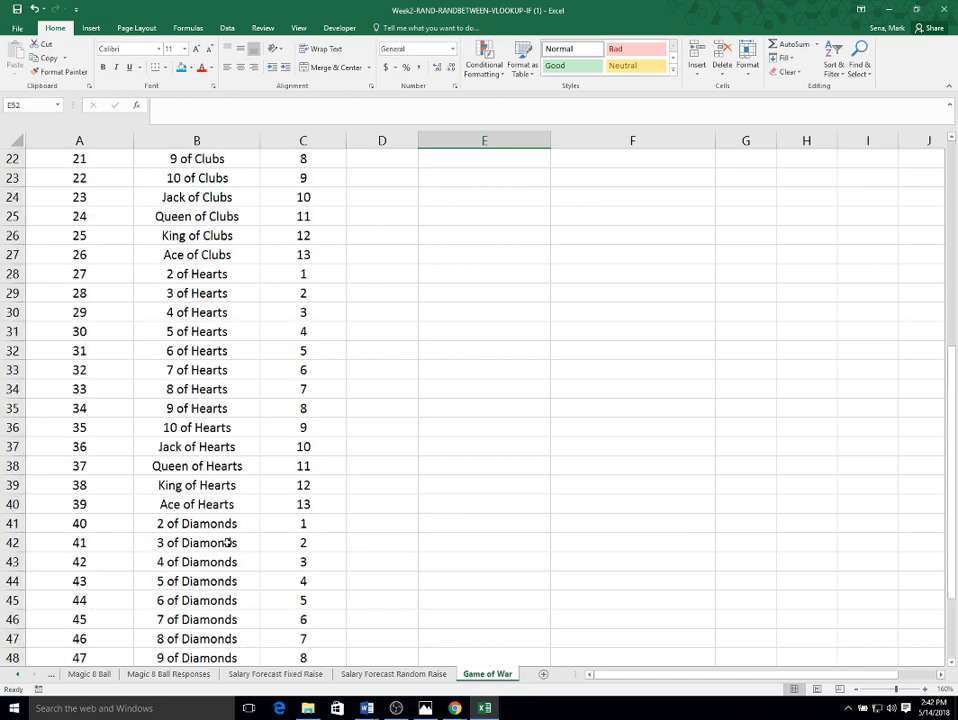
{"action": "scroll", "coordinate": [85, 300], "scroll_direction": "down", "scroll_amount": 5}
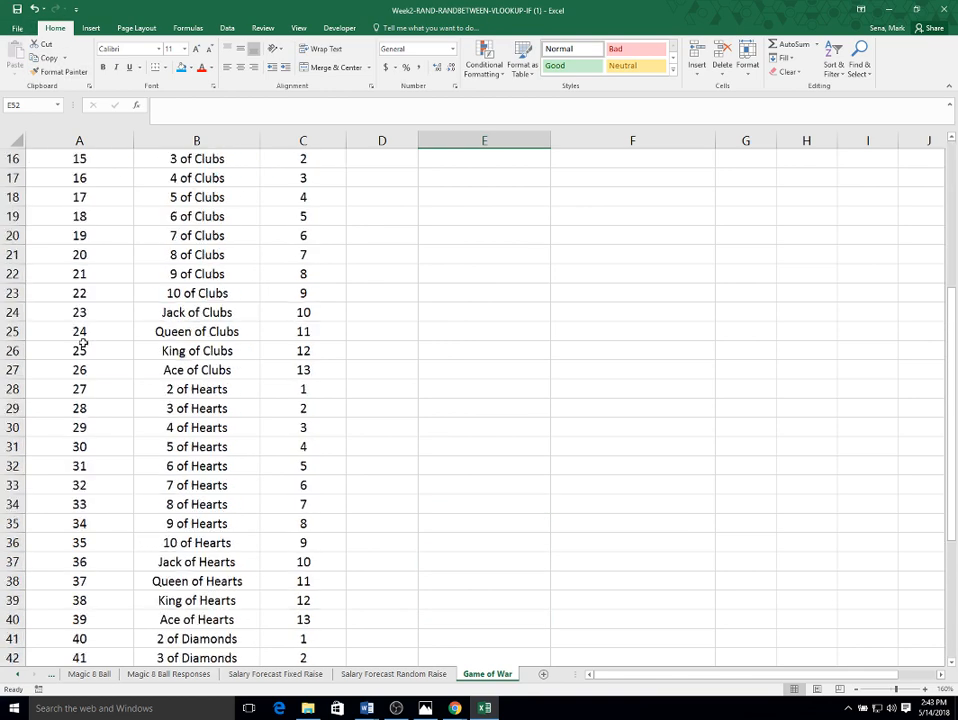
{"action": "scroll", "coordinate": [130, 260], "scroll_direction": "up", "scroll_amount": 4}
{"action": "scroll", "coordinate": [219, 545], "scroll_direction": "up", "scroll_amount": 1}
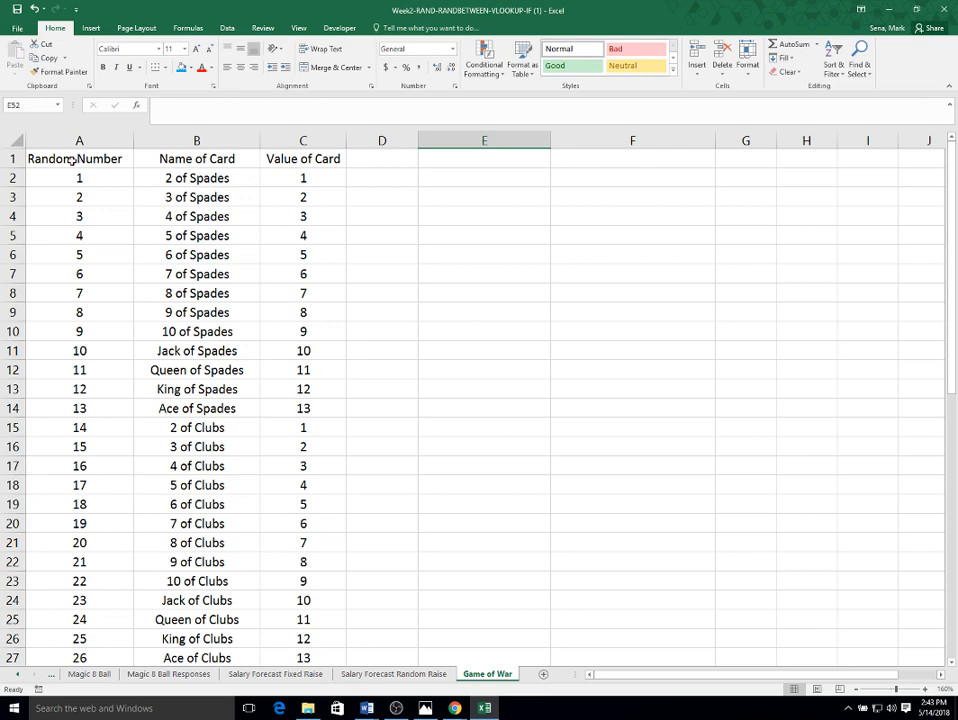
{"action": "left_click_drag", "start_coordinate": [64, 158], "coordinate": [310, 620]}
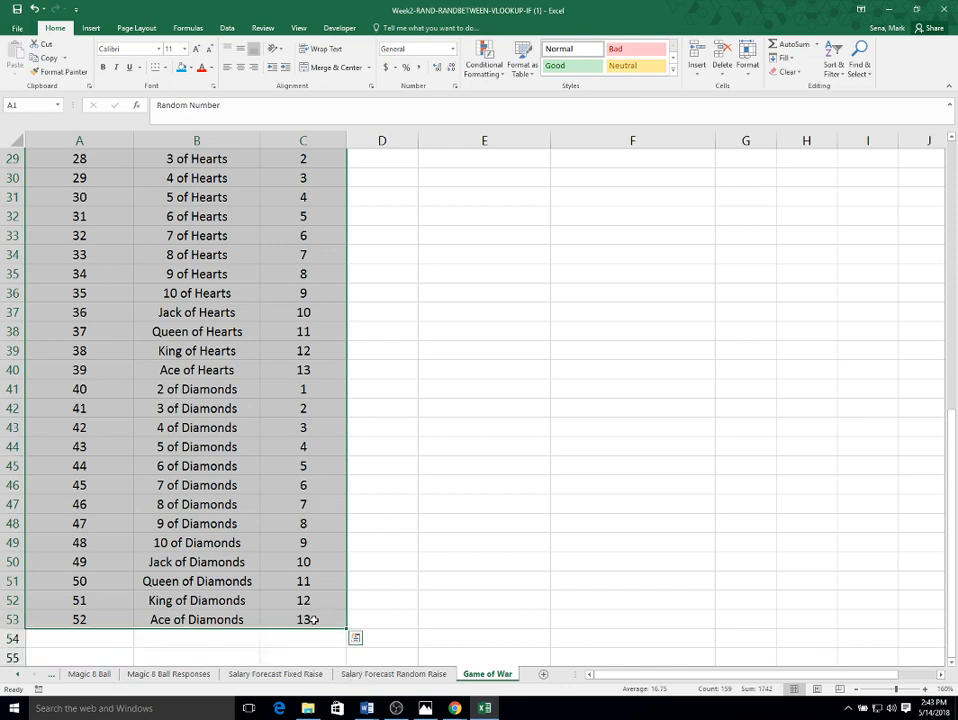
{"action": "left_click", "coordinate": [189, 28]}
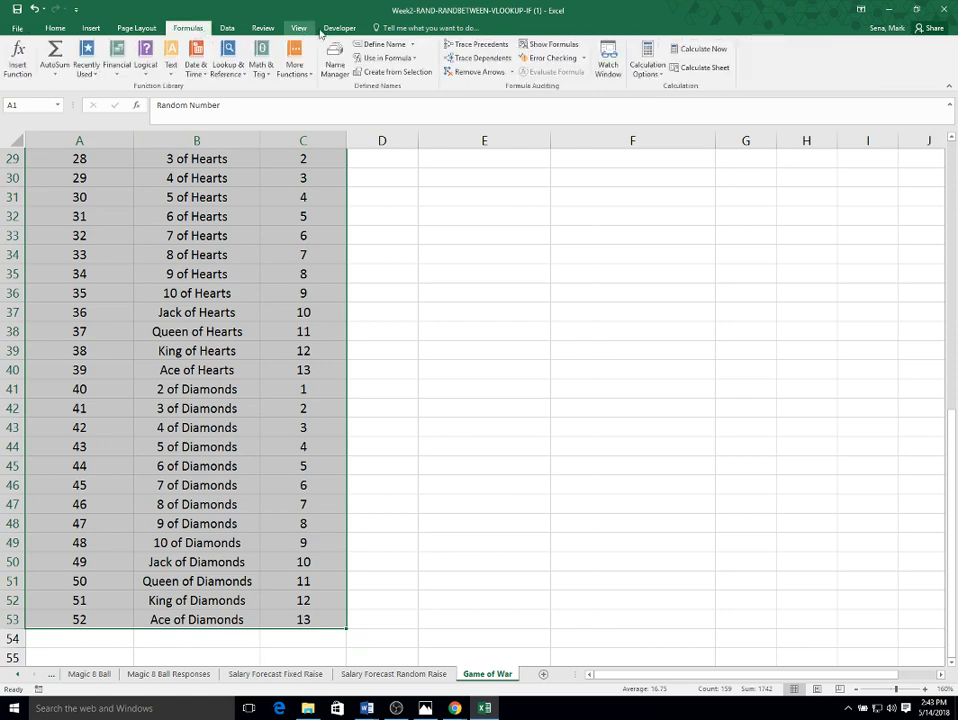
{"action": "left_click", "coordinate": [384, 45]}
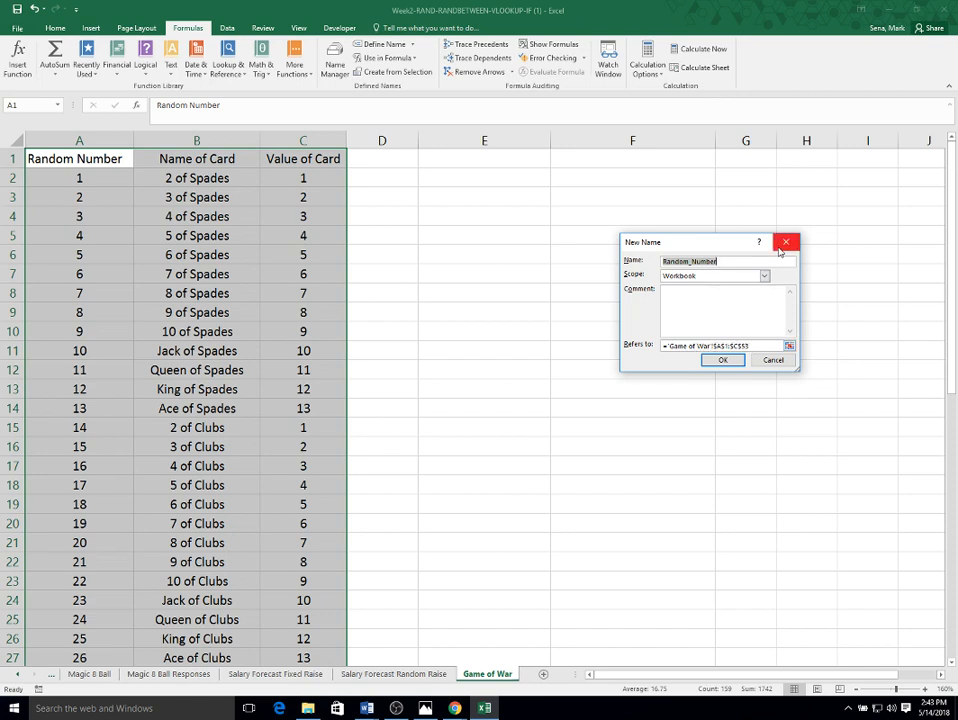
{"action": "type", "text": "DeckOfCards"}
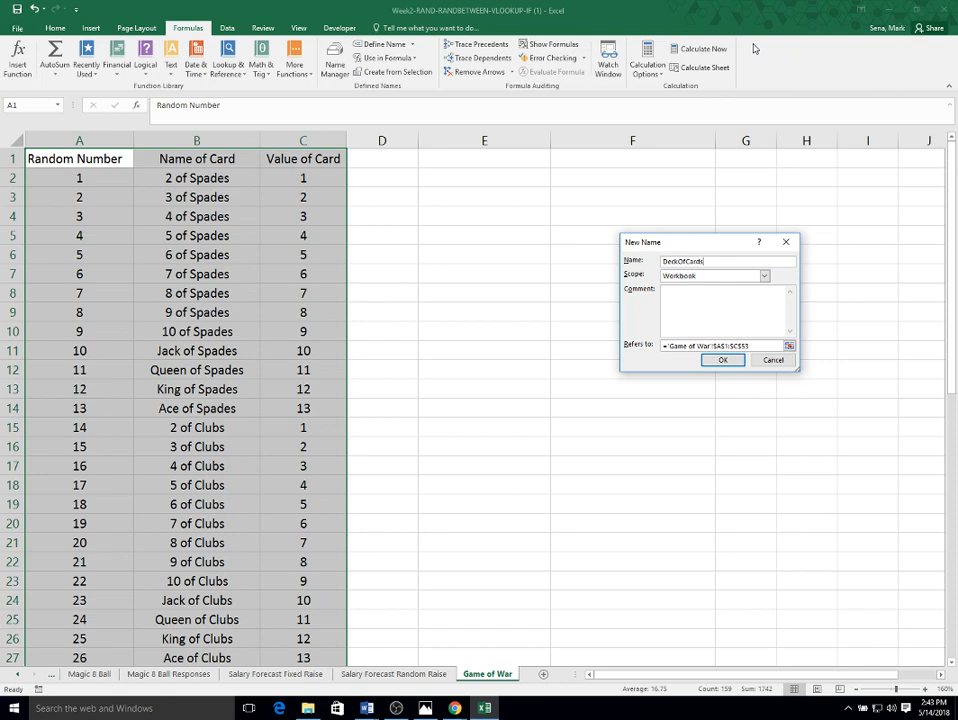
{"action": "left_click", "coordinate": [716, 358]}
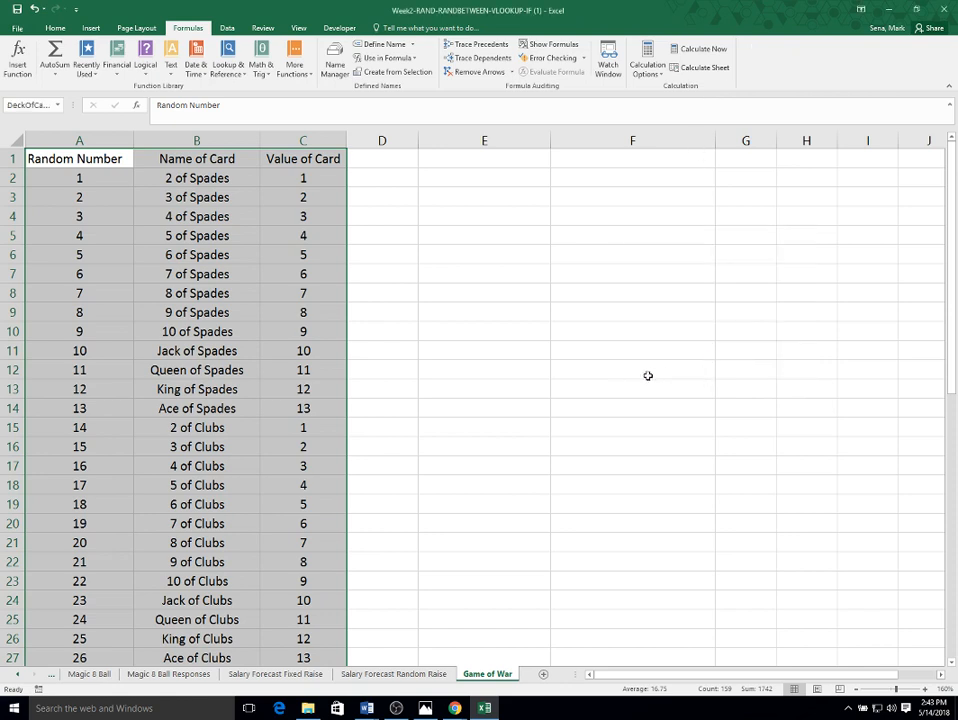
- Merge and center cells E1:F1 and enter the title Game of War
{"action": "left_click", "coordinate": [467, 157]}
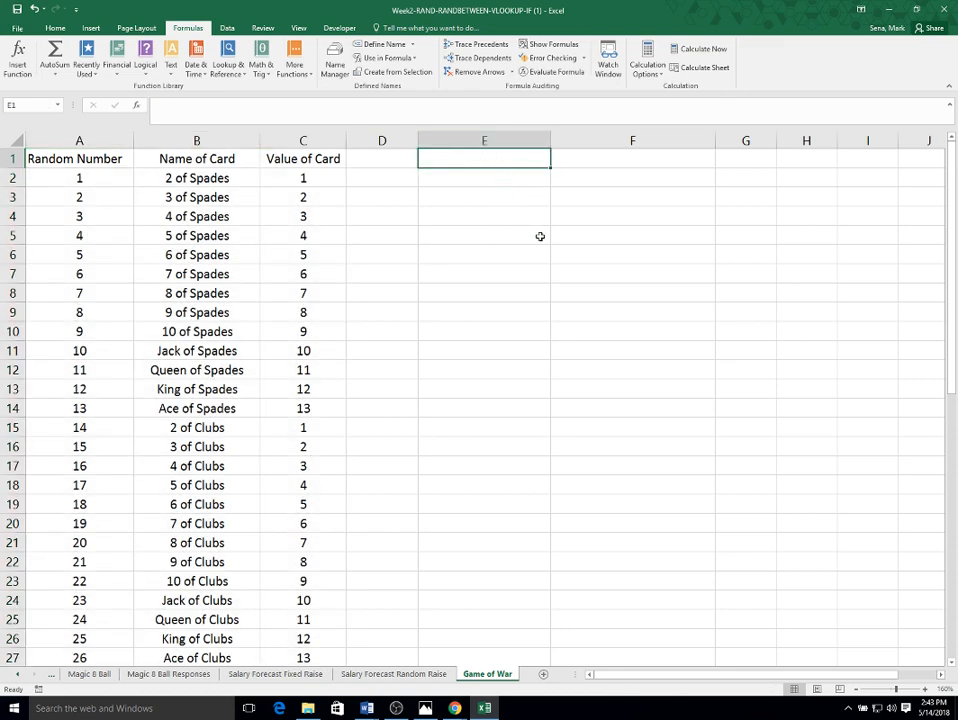
{"action": "left_click_drag", "start_coordinate": [500, 157], "coordinate": [628, 165]}
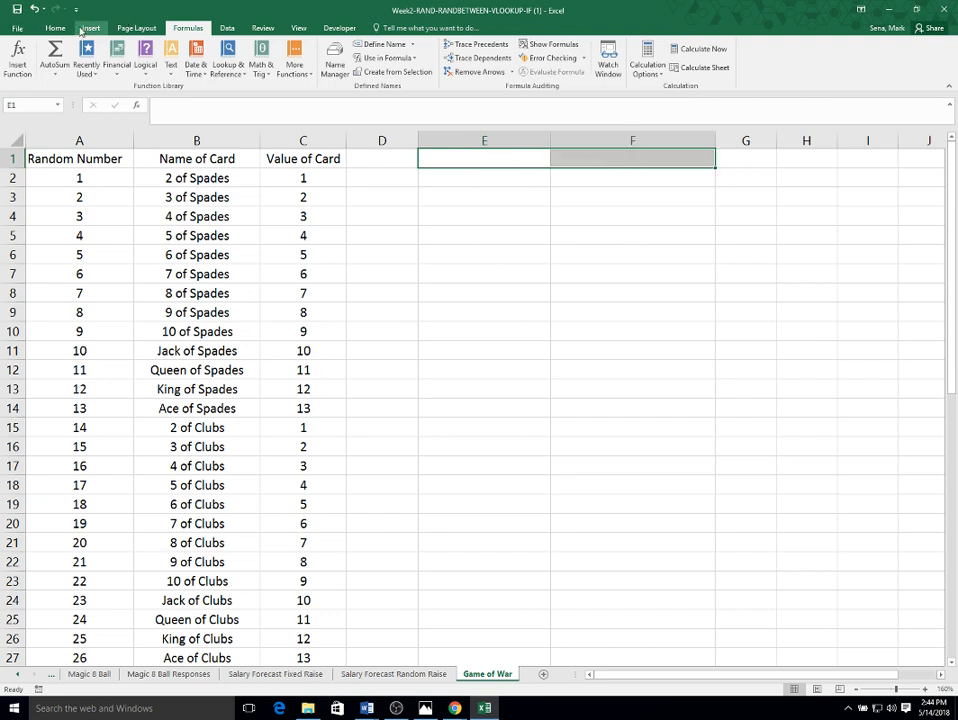
{"action": "left_click", "coordinate": [47, 27]}
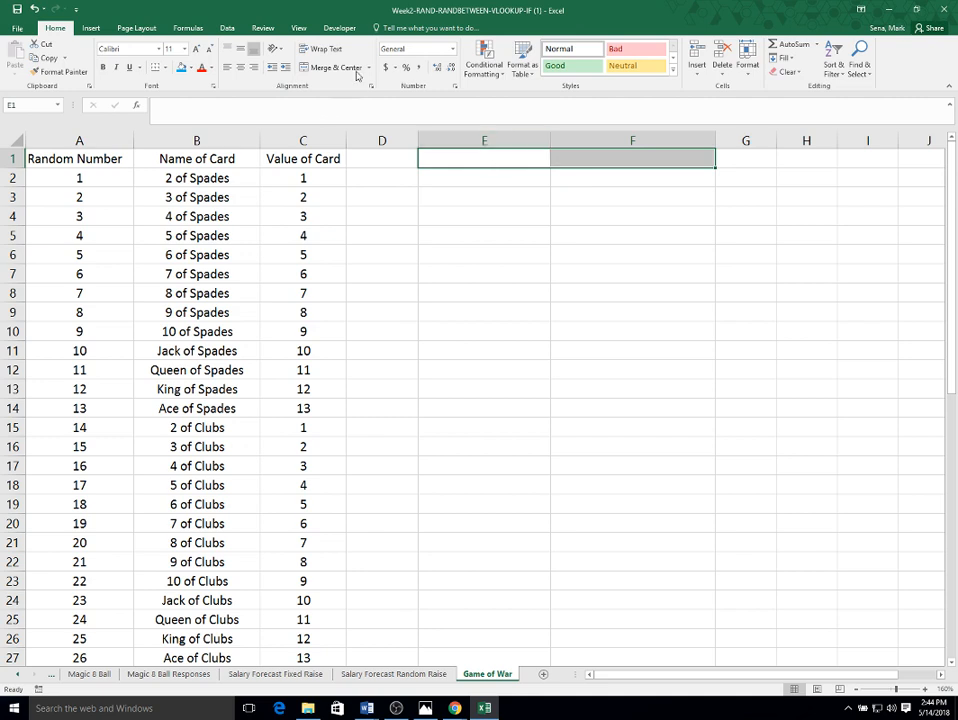
{"action": "left_click", "coordinate": [618, 162]}
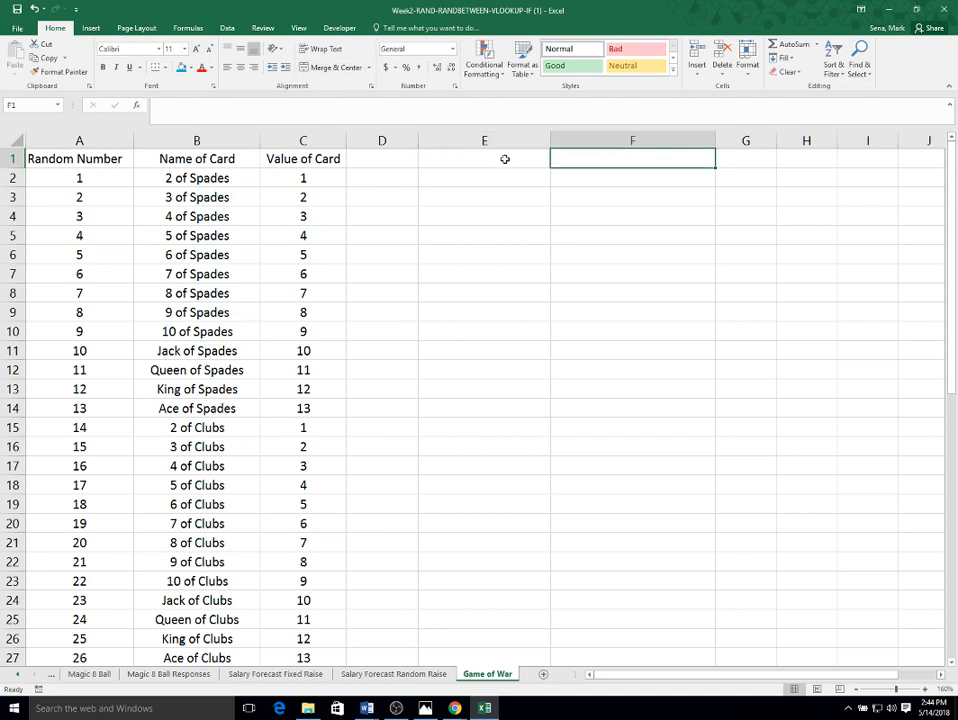
{"action": "left_click", "coordinate": [505, 159]}
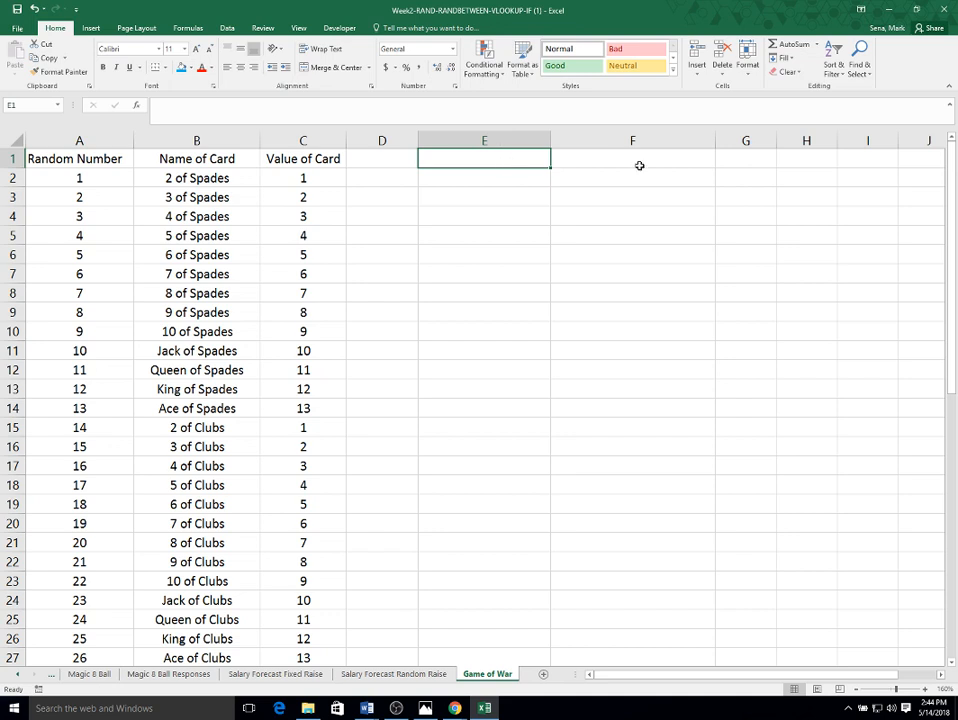
{"action": "left_click_drag", "start_coordinate": [507, 156], "coordinate": [637, 158]}
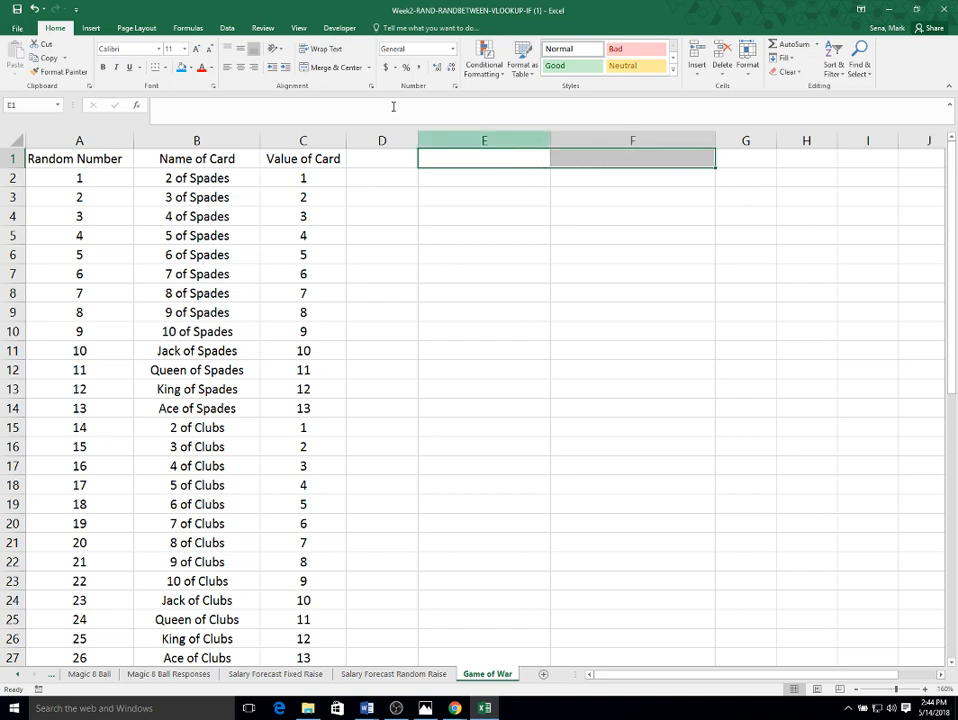
{"action": "left_click", "coordinate": [348, 68]}
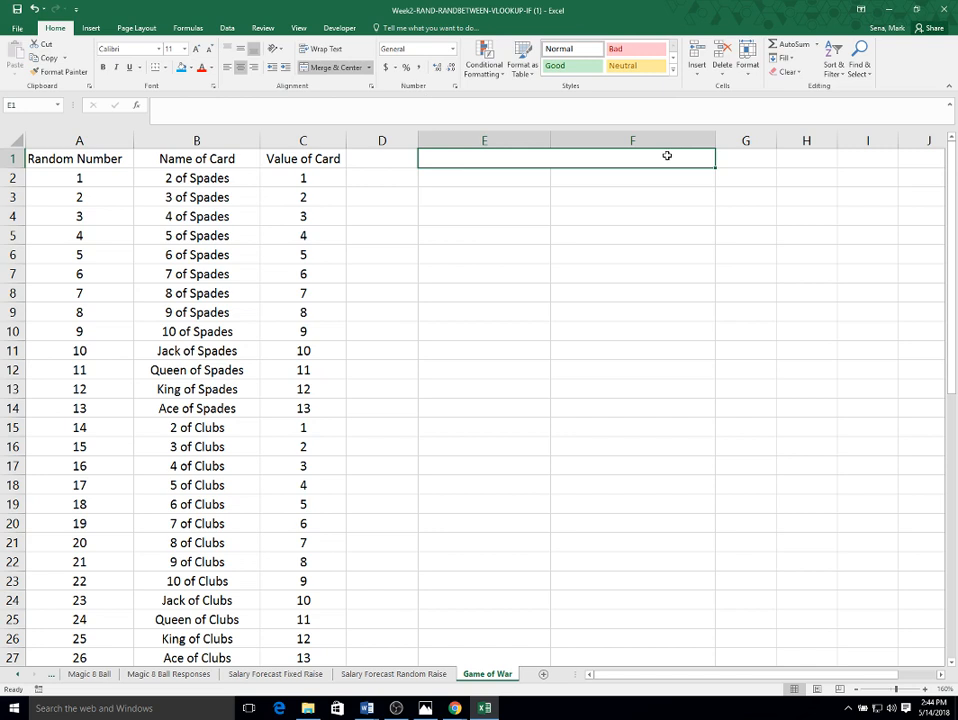
{"action": "type", "text": "Game"}
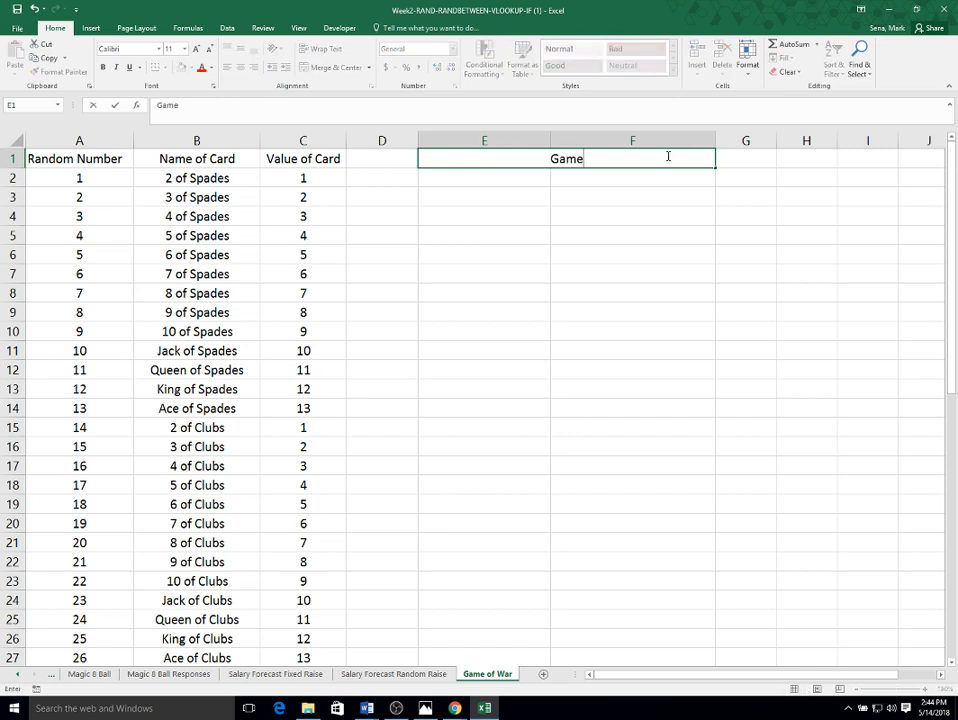
{"action": "type", "text": " of War"}
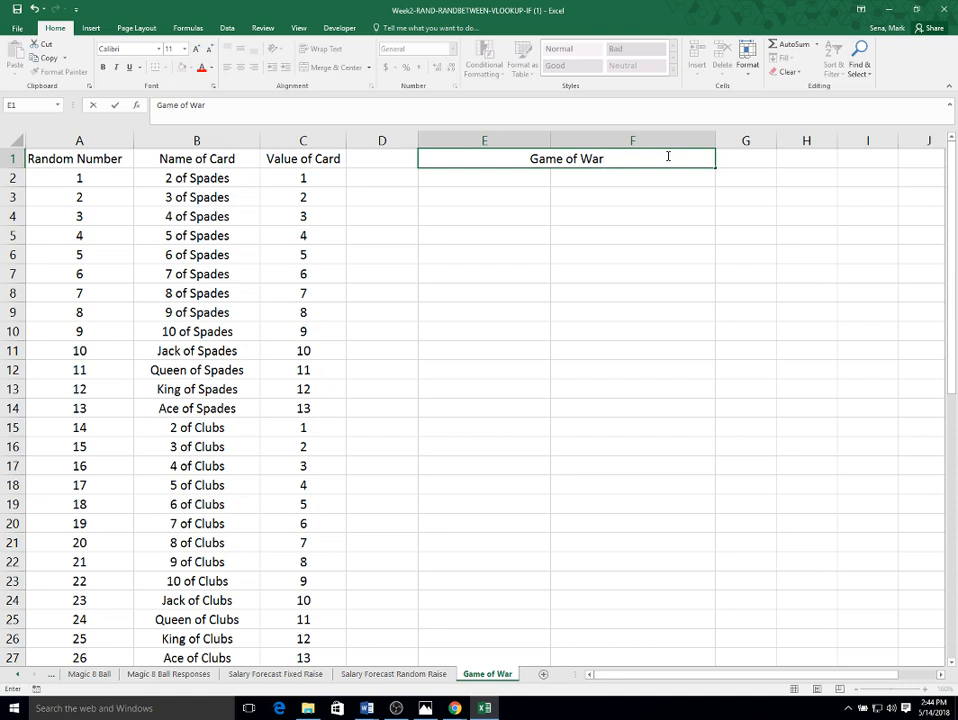
{"action": "key", "text": "Return"}
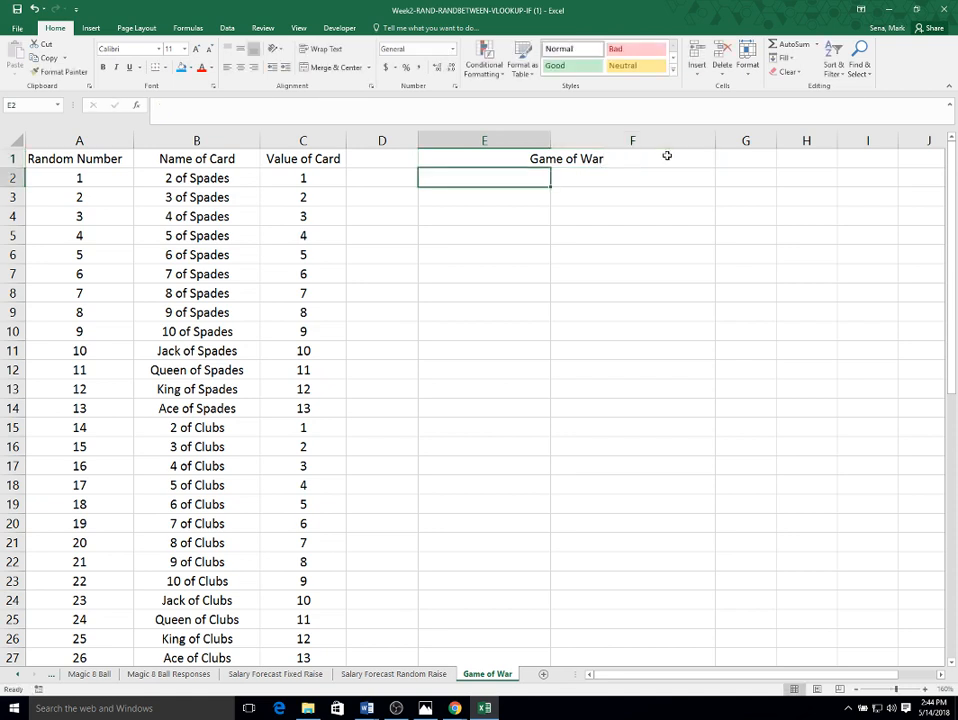
- Enter headings Player 1 in E2 and Player 2 in F2, and center-align columns E and F
{"action": "type", "text": "Pl"}
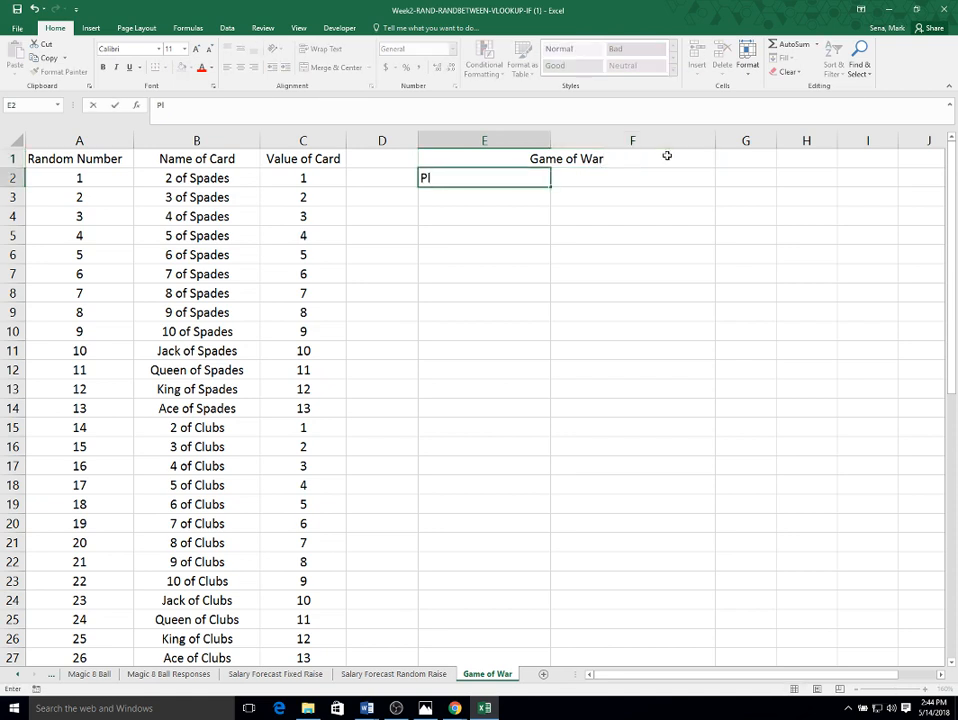
{"action": "type", "text": "ayer 1"}
{"action": "key", "text": "Tab"}
{"action": "type", "text": "Player 2"}
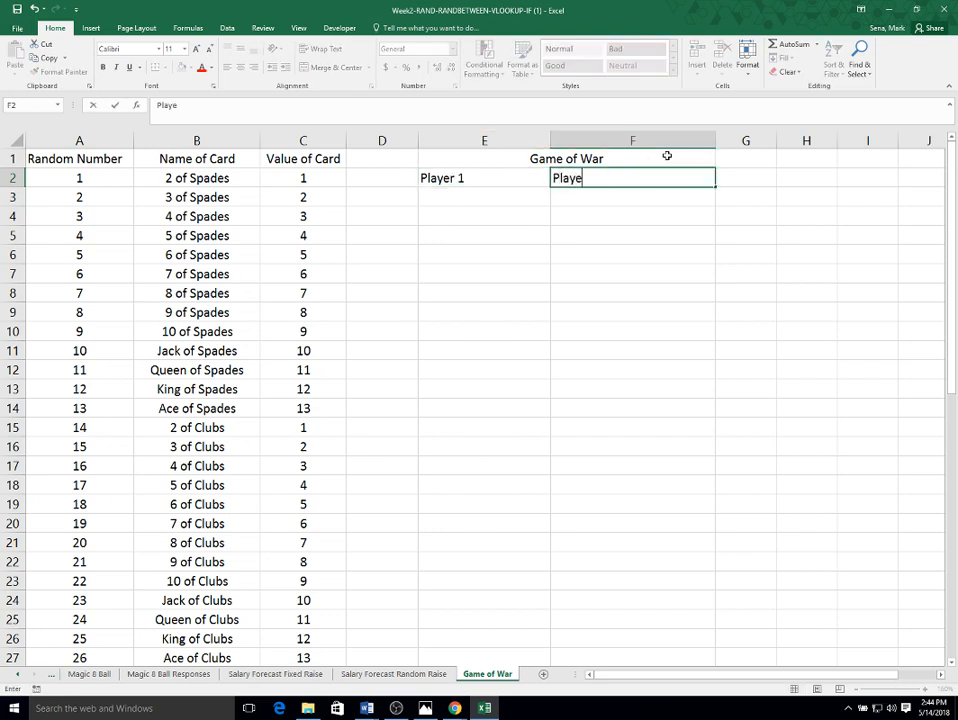
{"action": "left_click", "coordinate": [601, 372]}
{"action": "left_click_drag", "start_coordinate": [484, 140], "coordinate": [557, 142]}
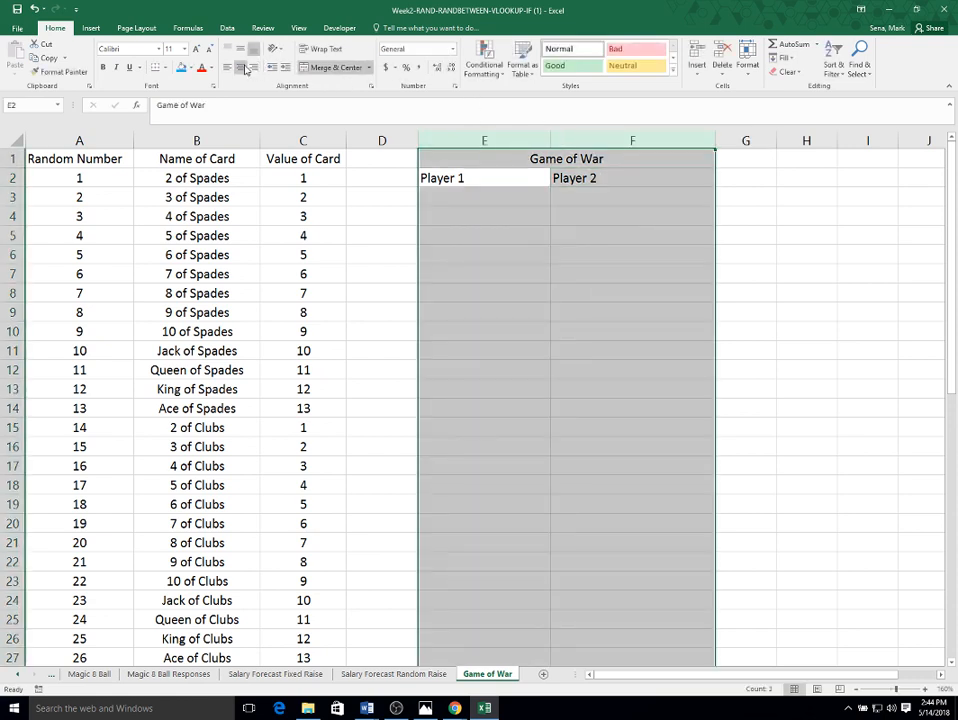
{"action": "left_click", "coordinate": [240, 67]}
- Enter the row labels Random Number, Card Drawn, Value of Card and Winner in cells D3 to D6
{"action": "left_click", "coordinate": [395, 197]}
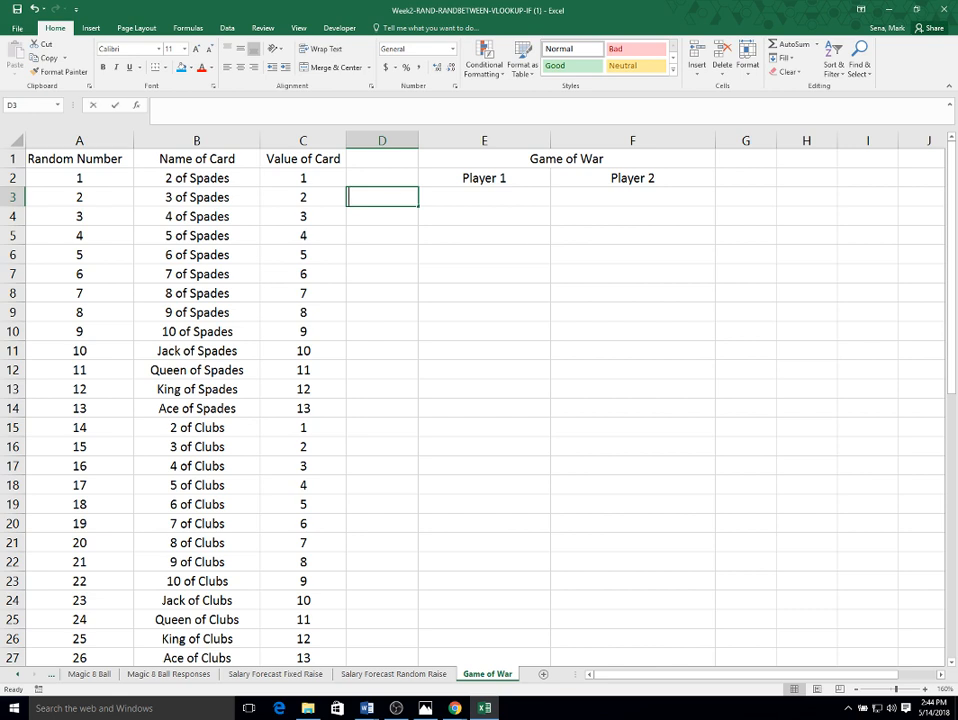
{"action": "type", "text": "Random"}
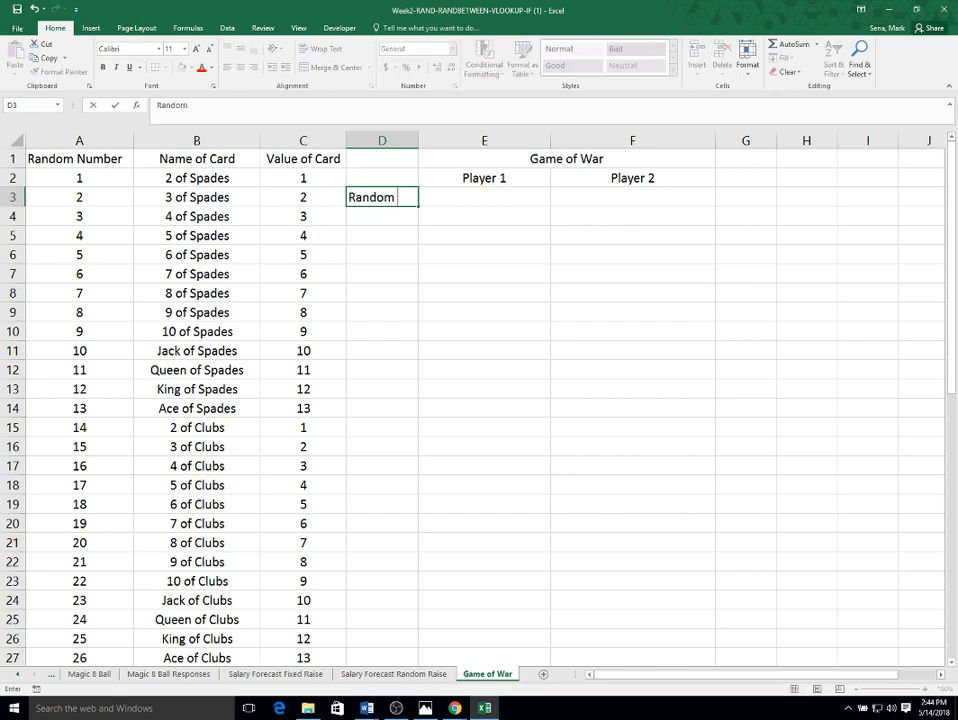
{"action": "type", "text": " Number"}
{"action": "key", "text": "ctrl+Return"}
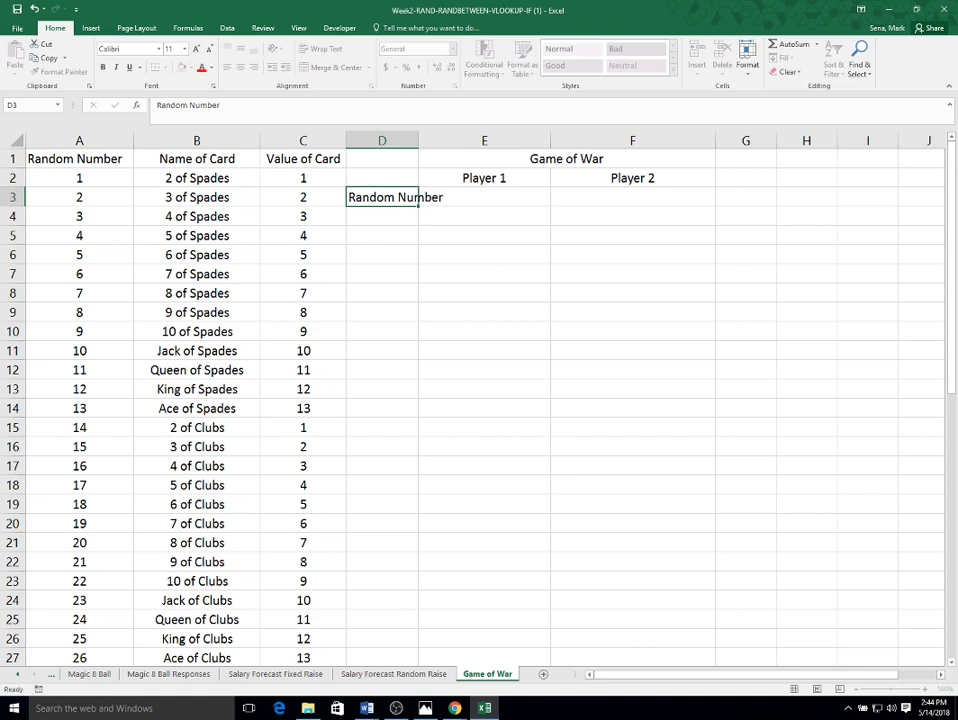
{"action": "type", "text": "Car"}
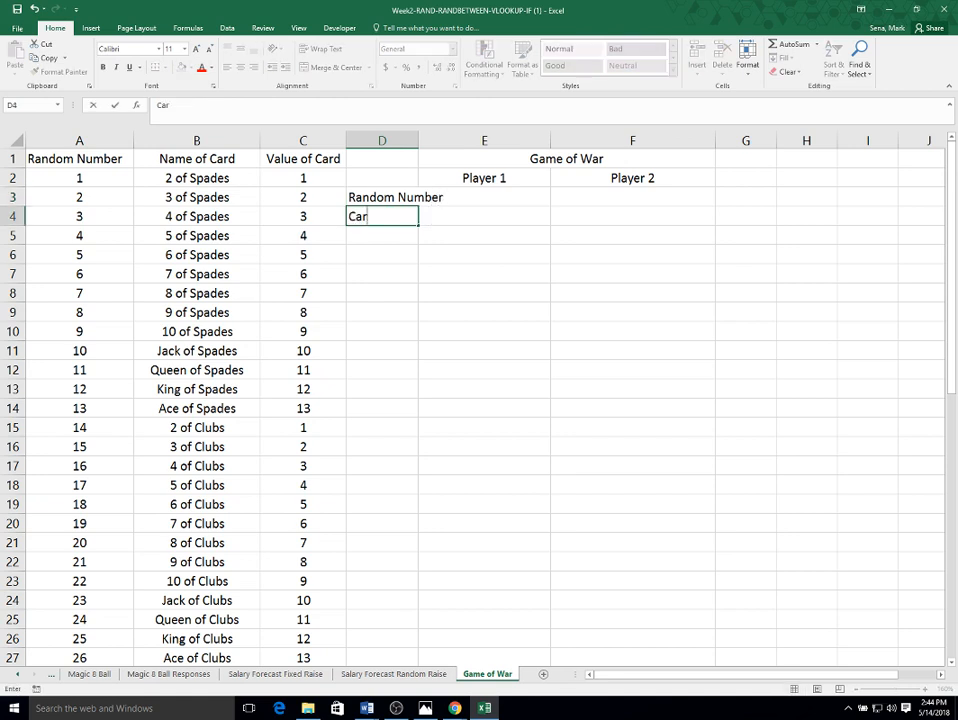
{"action": "type", "text": "d Drawn"}
{"action": "key", "text": "Return"}
{"action": "type", "text": "Va;"}
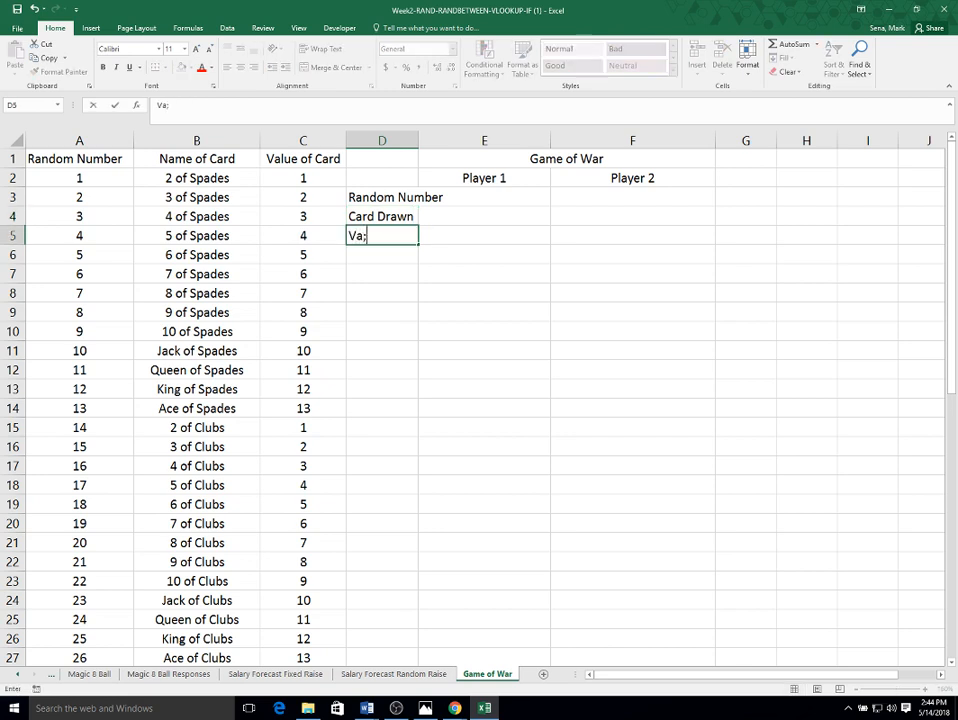
{"action": "key", "text": "BackSpace"}
{"action": "type", "text": "lue of Card"}
{"action": "key", "text": "Return"}
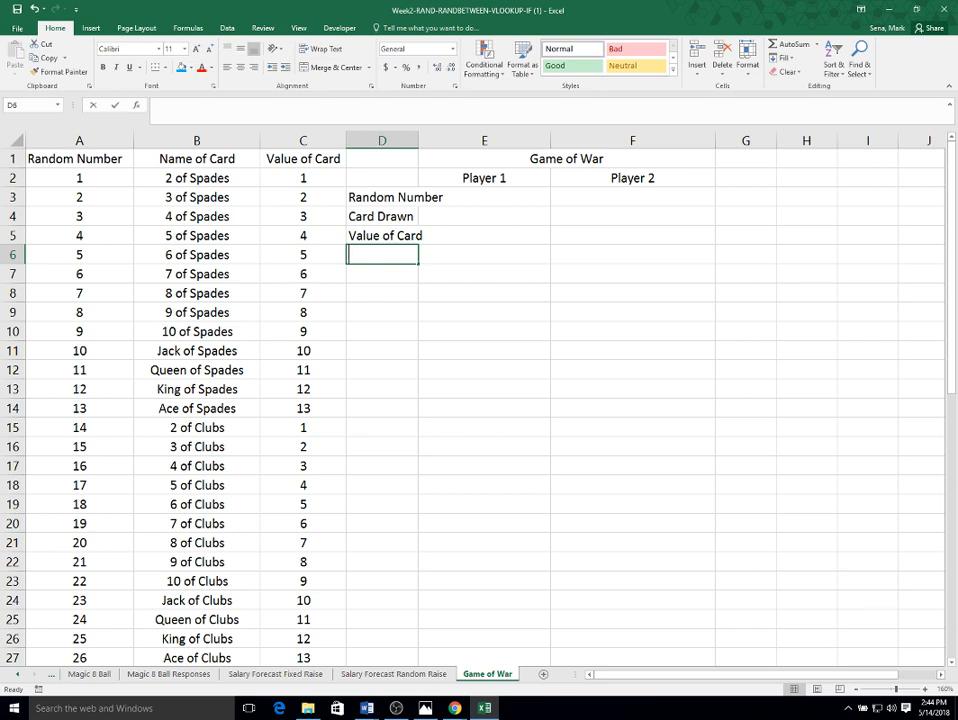
{"action": "type", "text": "Winner"}
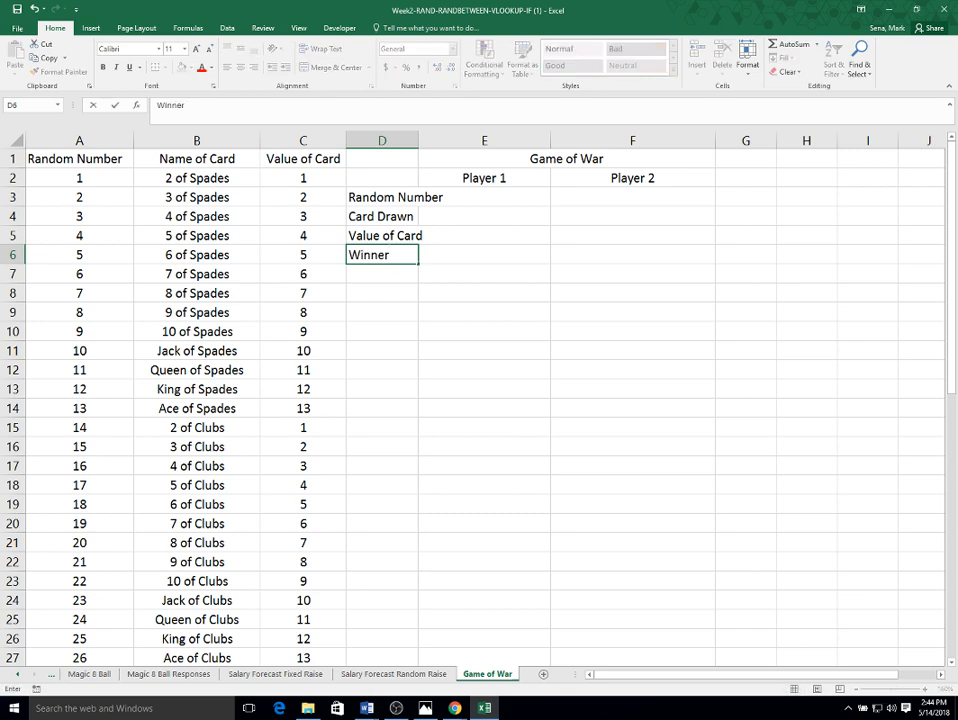
- Confirm the Winner label and autofit column D to fit the row labels
{"action": "key", "text": "Return"}
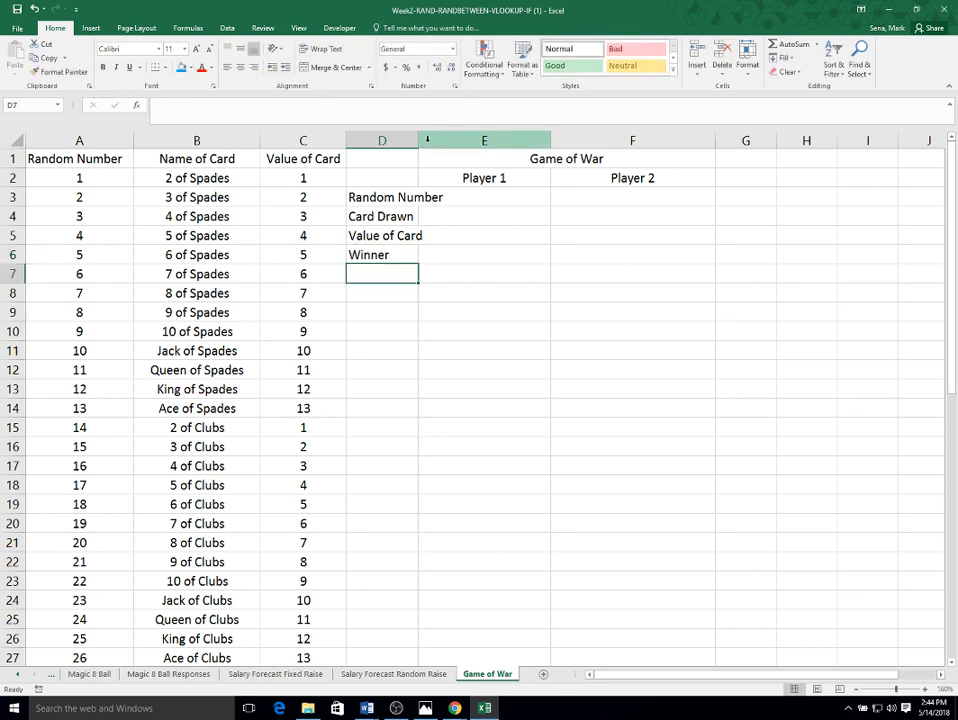
{"action": "double_click", "coordinate": [419, 138]}
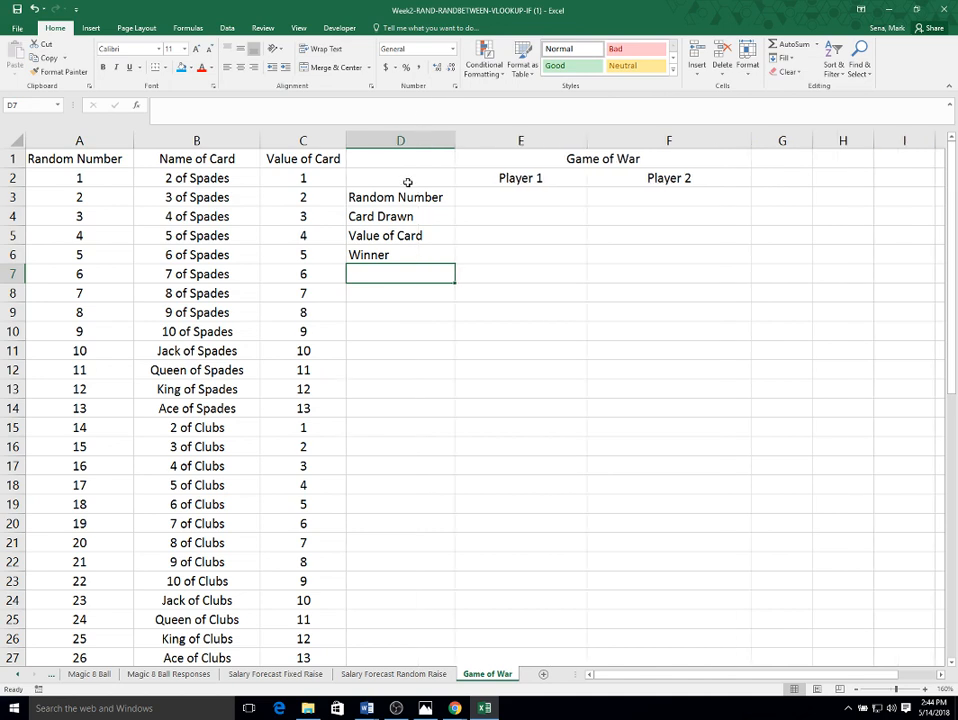
- Bold the row labels in D3:D6 and the title and player headings in E1:F2
{"action": "left_click_drag", "start_coordinate": [408, 197], "coordinate": [412, 251]}
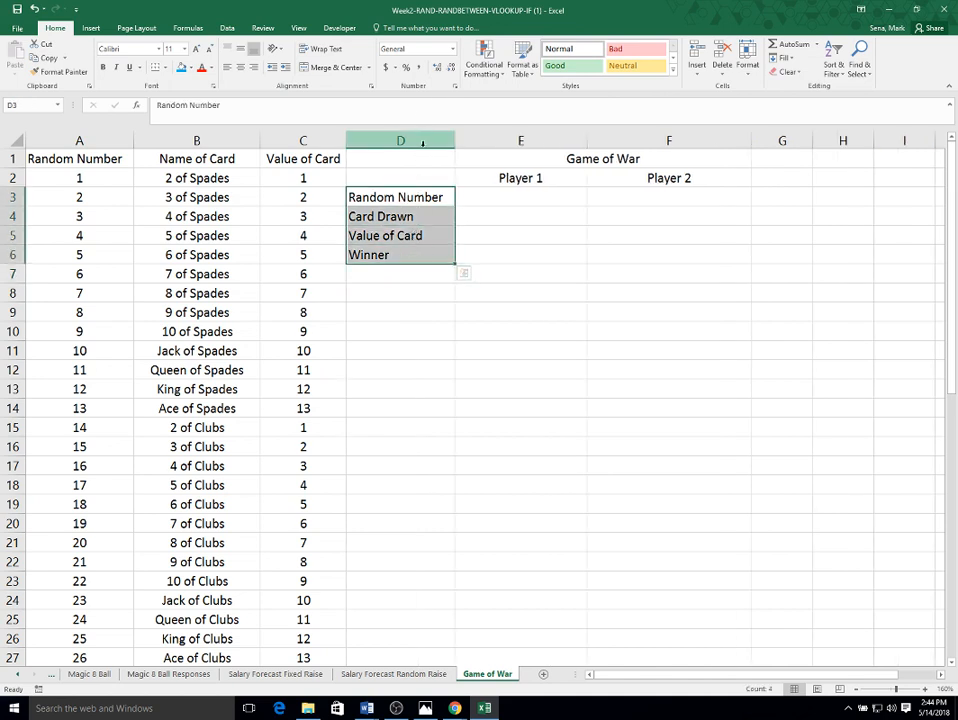
{"action": "left_click_drag", "start_coordinate": [430, 158], "coordinate": [570, 248]}
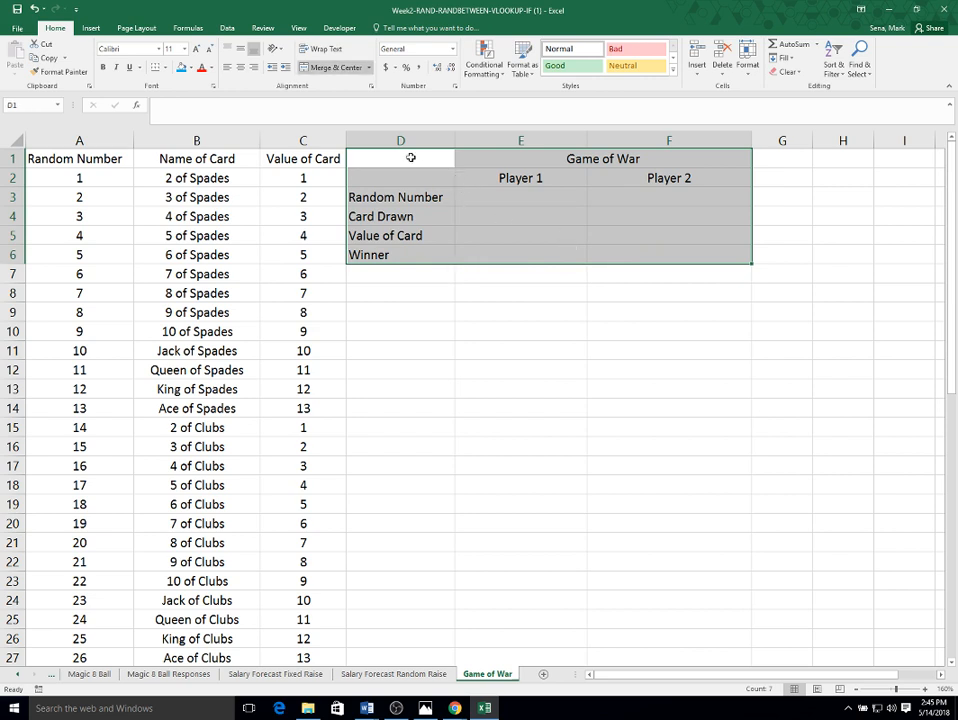
{"action": "left_click_drag", "start_coordinate": [438, 156], "coordinate": [418, 255]}
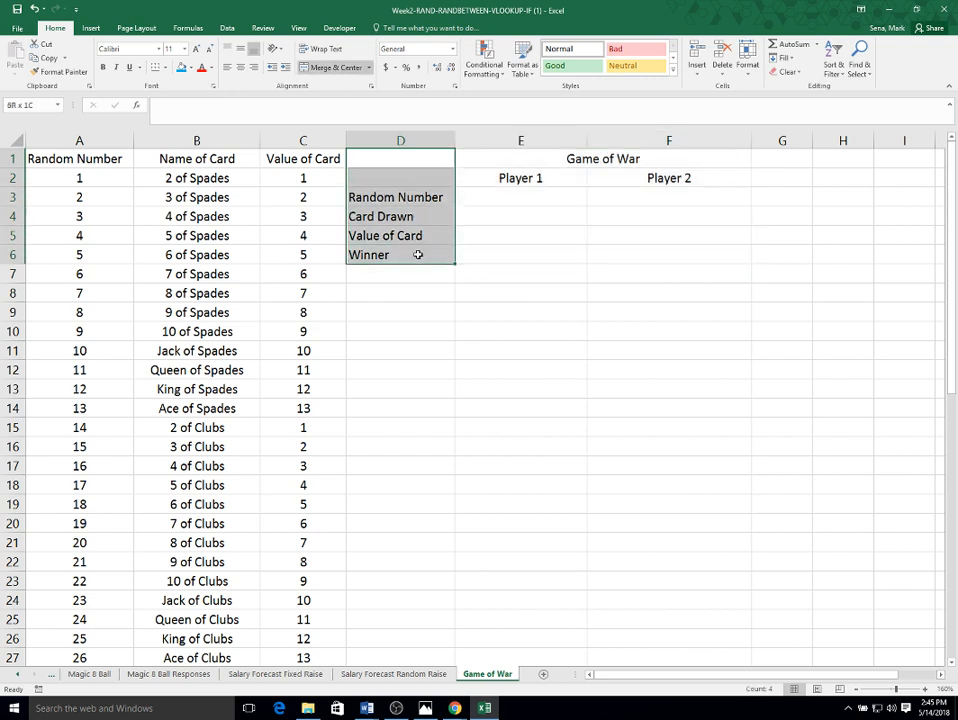
{"action": "left_click", "coordinate": [102, 67]}
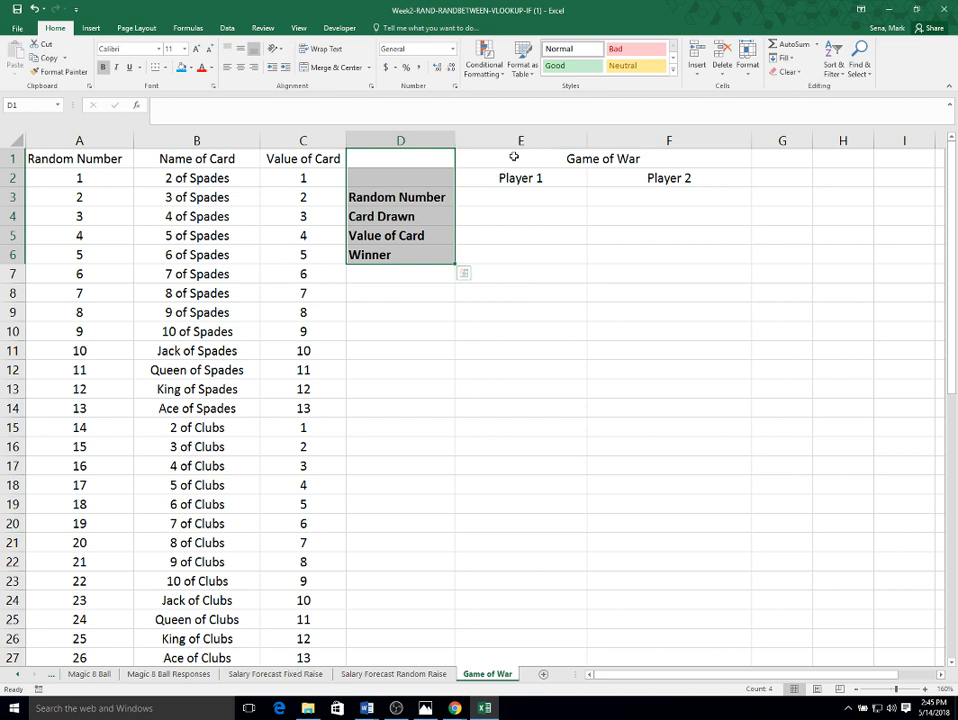
{"action": "left_click_drag", "start_coordinate": [513, 156], "coordinate": [597, 175]}
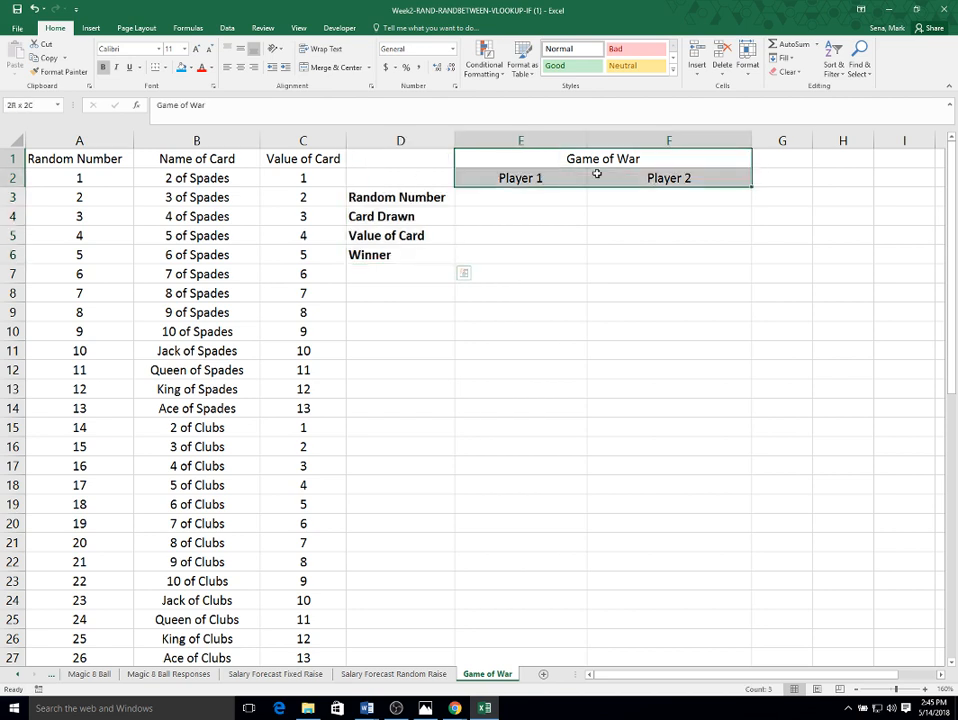
{"action": "left_click", "coordinate": [102, 67]}
- Enter =RANDBETWEEN(1,52) in E3 as Player 1's random number and fill it across to F3
{"action": "left_click", "coordinate": [488, 197]}
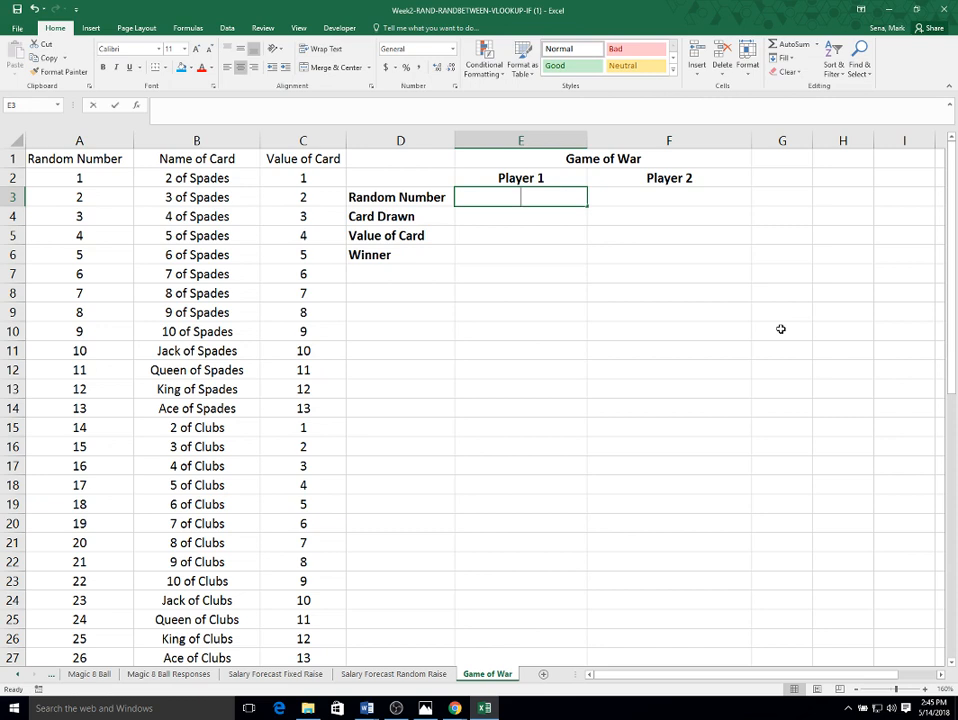
{"action": "type", "text": "="}
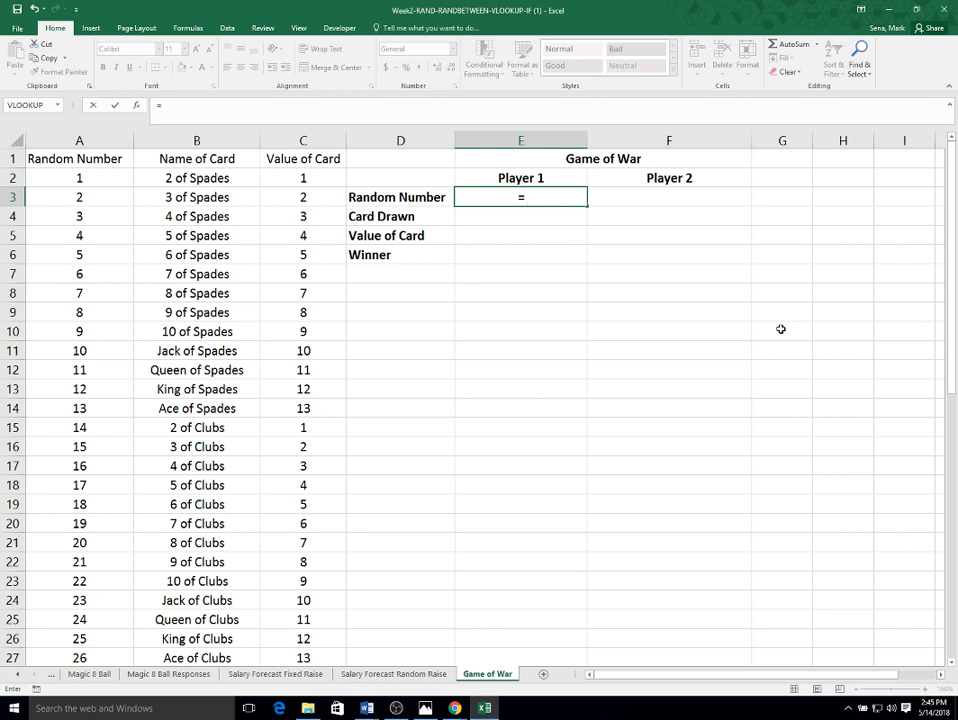
{"action": "type", "text": "rand"}
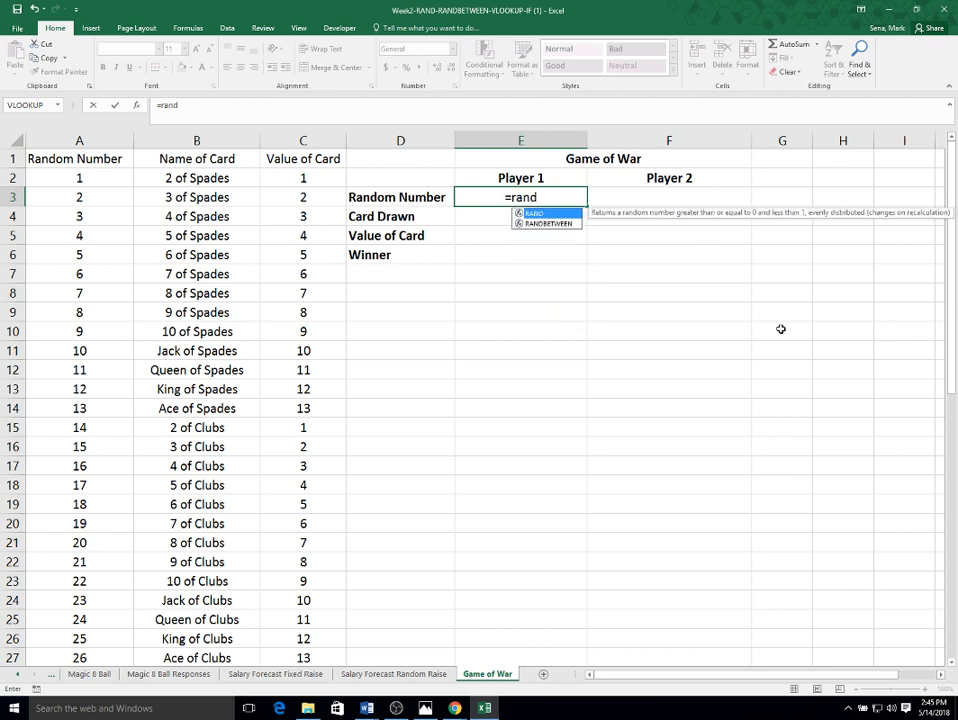
{"action": "double_click", "coordinate": [548, 223]}
{"action": "type", "text": "1,5"}
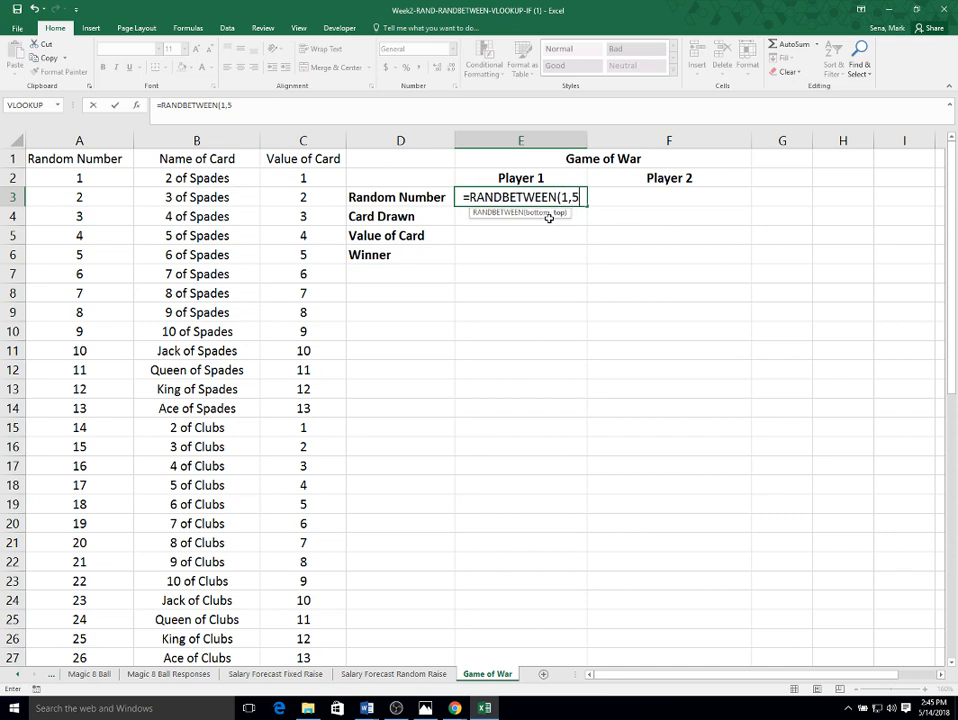
{"action": "type", "text": "2)"}
{"action": "key", "text": "Return"}
{"action": "key", "text": "Up"}
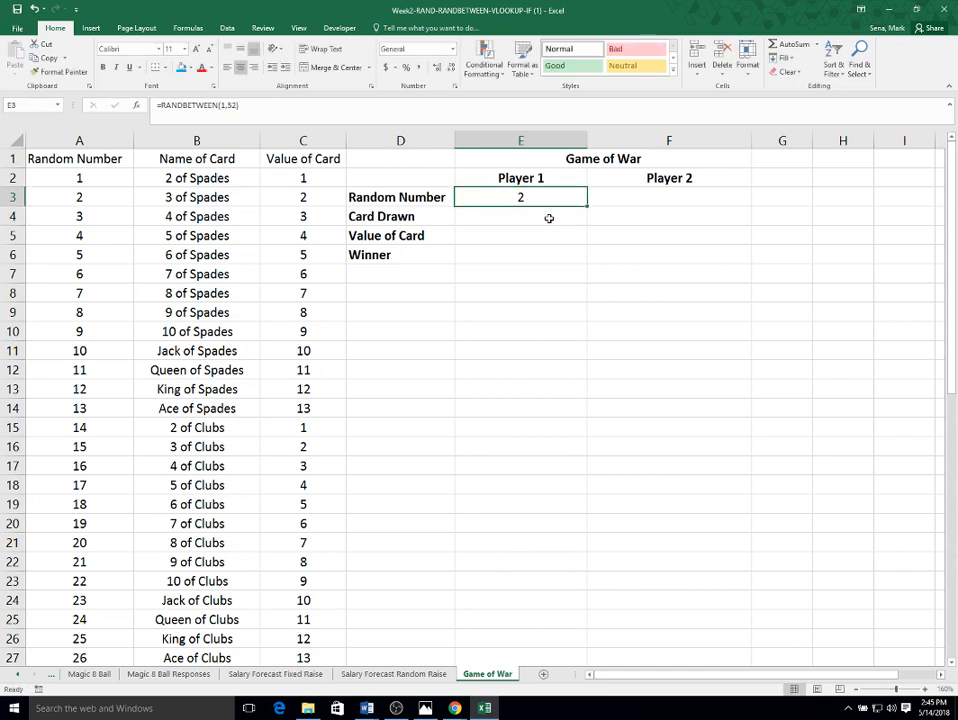
{"action": "left_click_drag", "start_coordinate": [587, 205], "coordinate": [696, 204]}
- Recalculate the sheet repeatedly to generate new random numbers for both players
{"action": "left_click", "coordinate": [698, 197]}
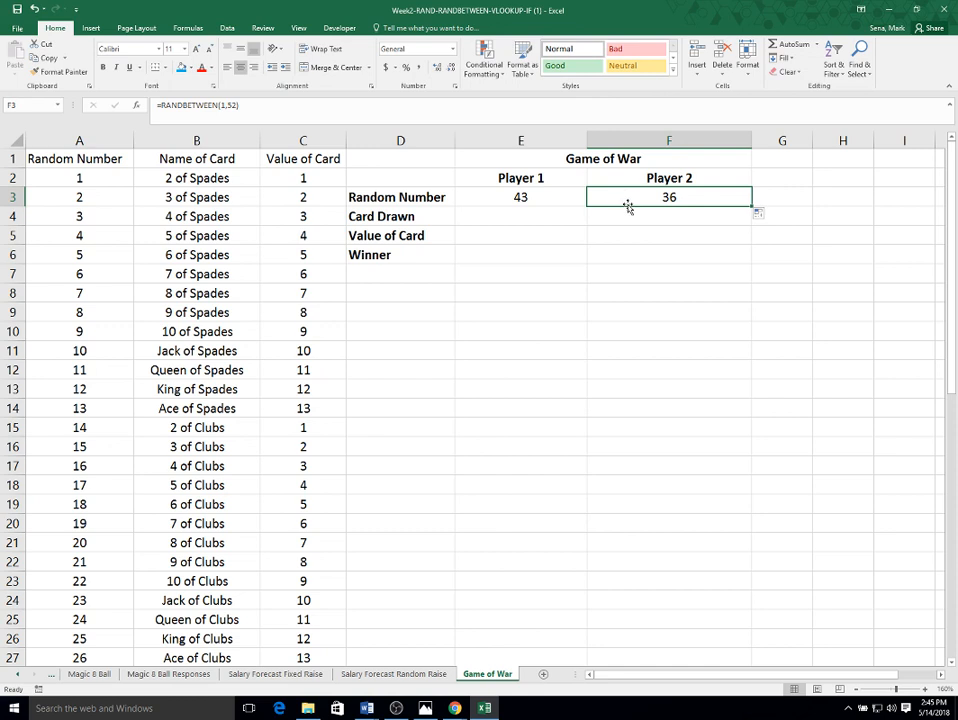
{"action": "key", "text": "F9"}
{"action": "key", "text": "F9"}
{"action": "key", "text": "F9"}
{"action": "key", "text": "F9"}
{"action": "key", "text": "F9"}
{"action": "key", "text": "F9"}
{"action": "key", "text": "F9"}
{"action": "key", "text": "F9"}
{"action": "key", "text": "F9"}
{"action": "key", "text": "F9"}
{"action": "key", "text": "F9"}
{"action": "key", "text": "F9"}
{"action": "key", "text": "F9"}
{"action": "key", "text": "F9"}
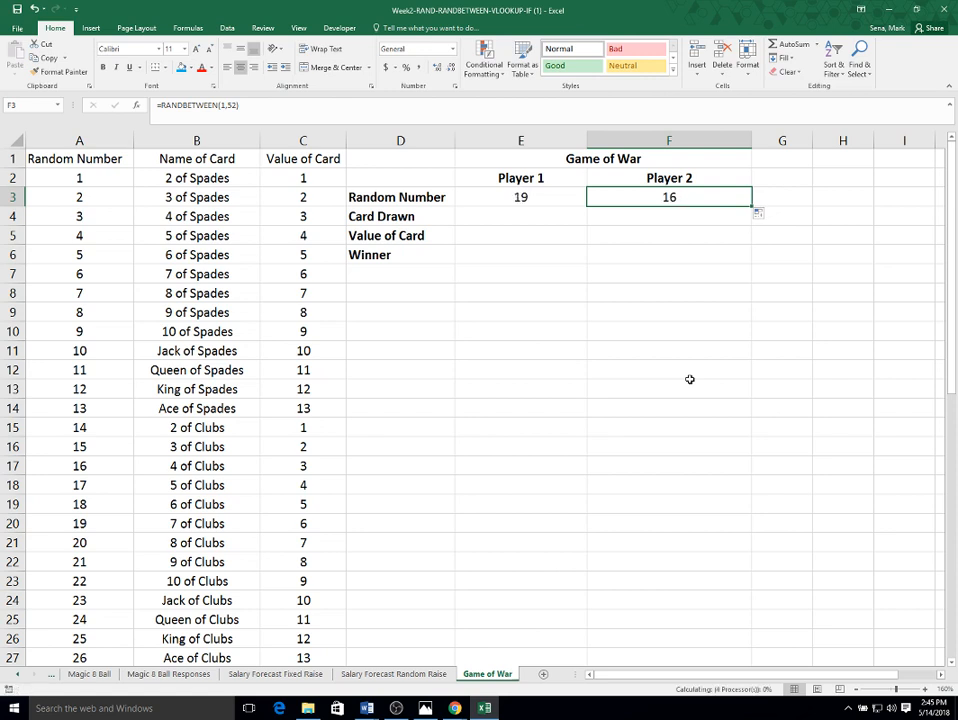
{"action": "key", "text": "F9"}
{"action": "key", "text": "F9"}
{"action": "key", "text": "F9"}
{"action": "key", "text": "F9"}
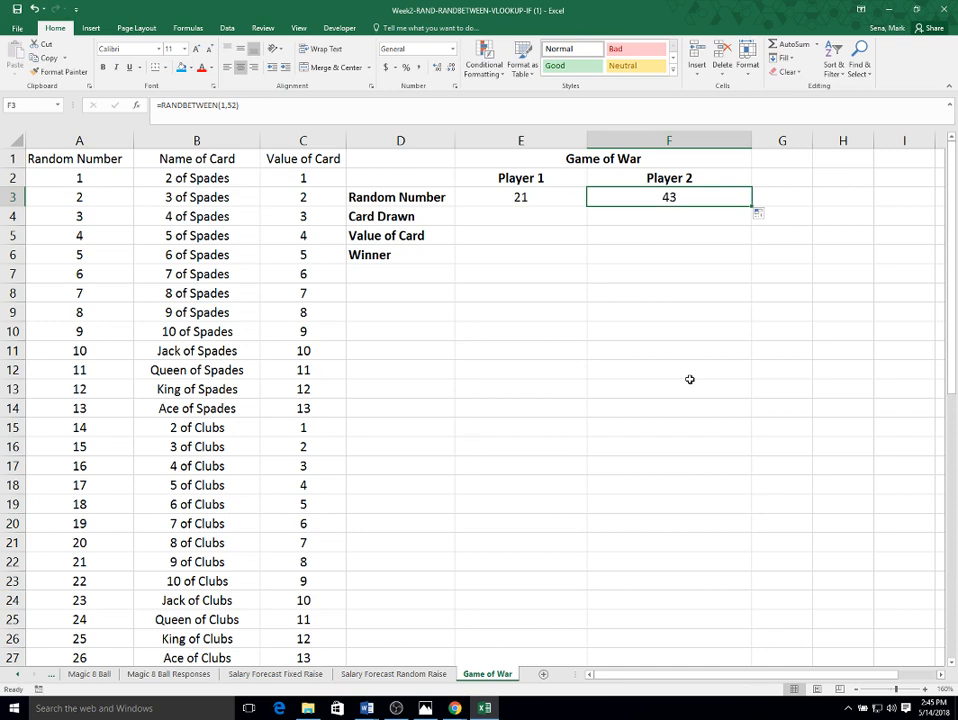
{"action": "key", "text": "F9"}
{"action": "key", "text": "F9"}
{"action": "key", "text": "F9"}
{"action": "left_click", "coordinate": [540, 212]}
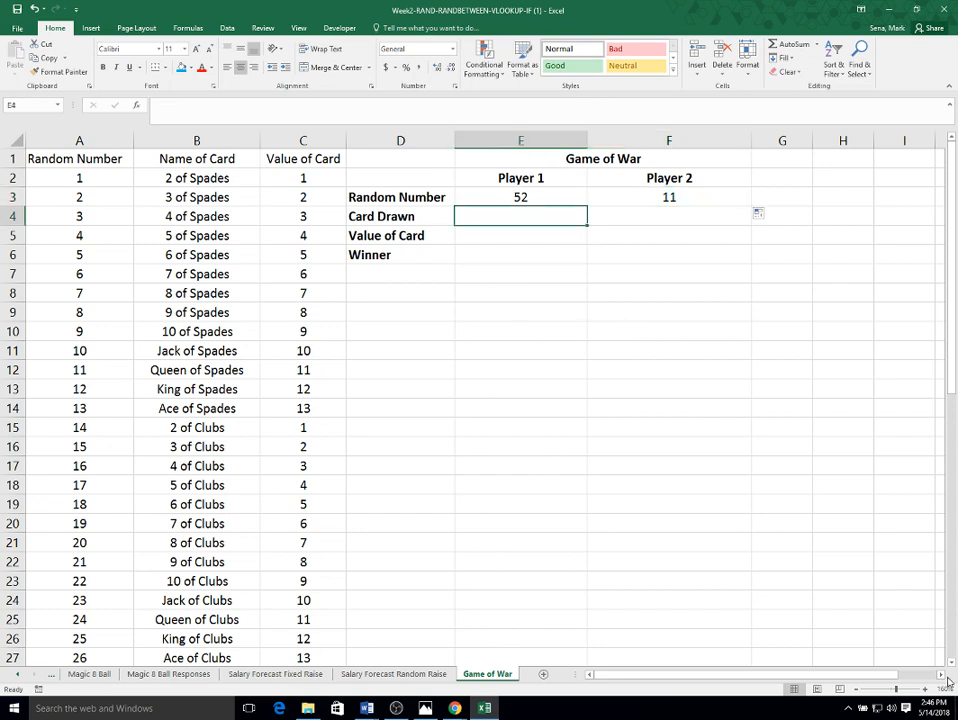
{"action": "type", "text": "="}
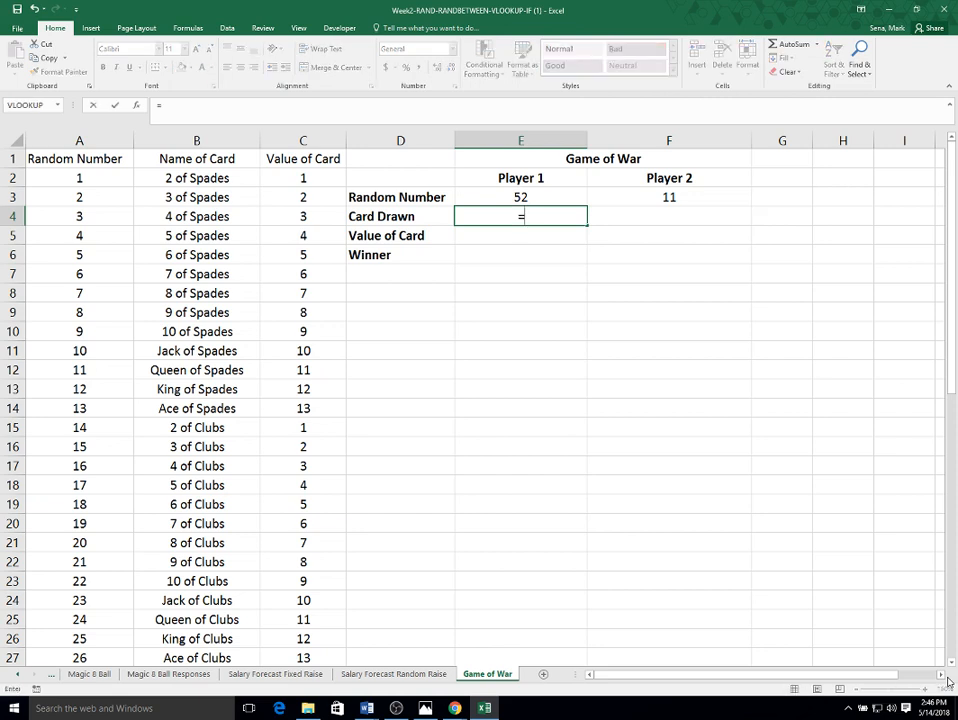
{"action": "type", "text": "v"}
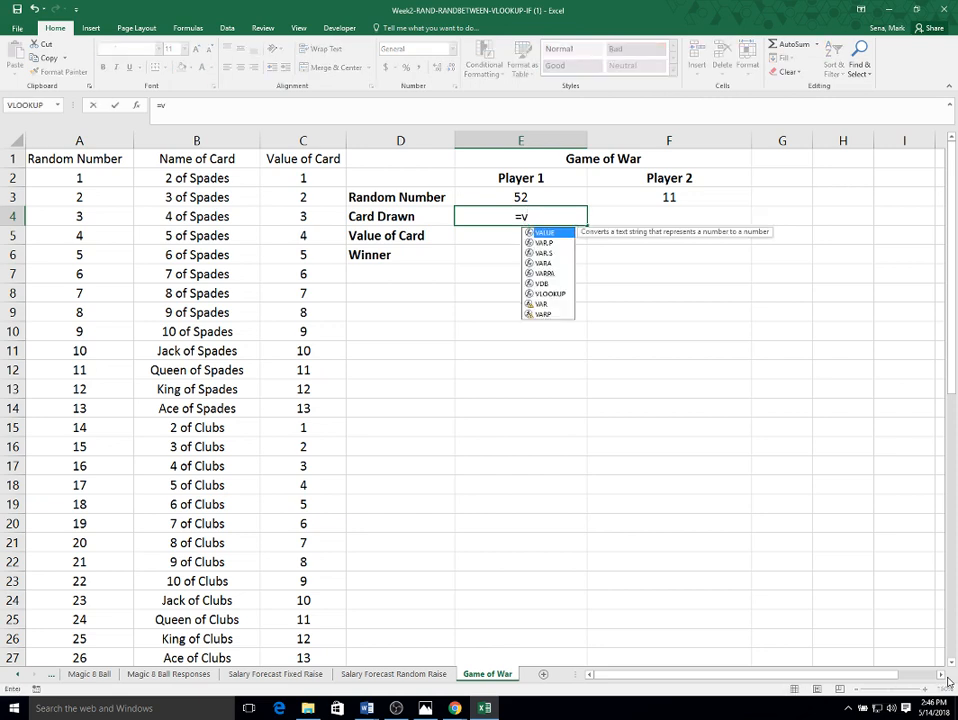
{"action": "key", "text": "Escape"}
{"action": "key", "text": "BackSpace"}
{"action": "key", "text": "Escape"}
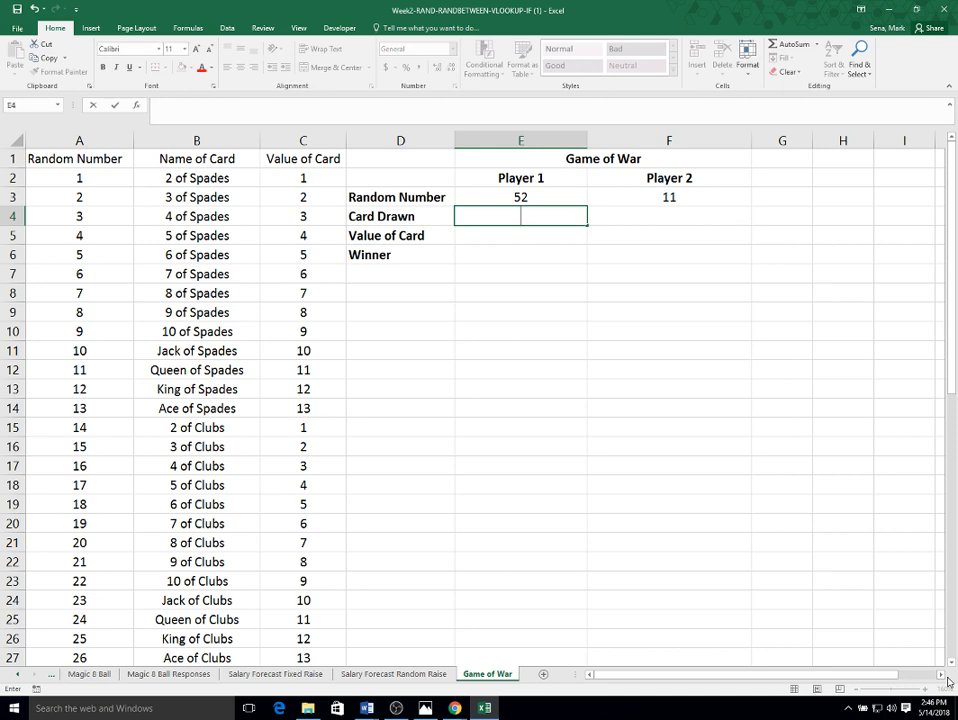
- Insert a VLOOKUP in E4 that looks up E3 in DeckOfCards, returns column 2, with range lookup False
{"action": "left_click", "coordinate": [137, 105]}
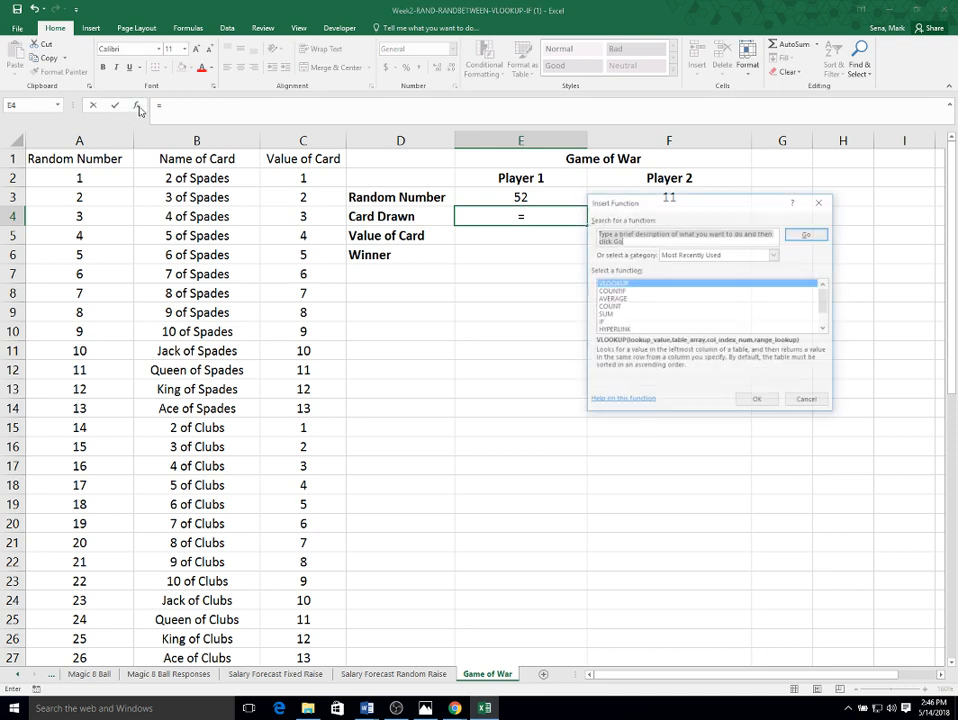
{"action": "left_click", "coordinate": [759, 402]}
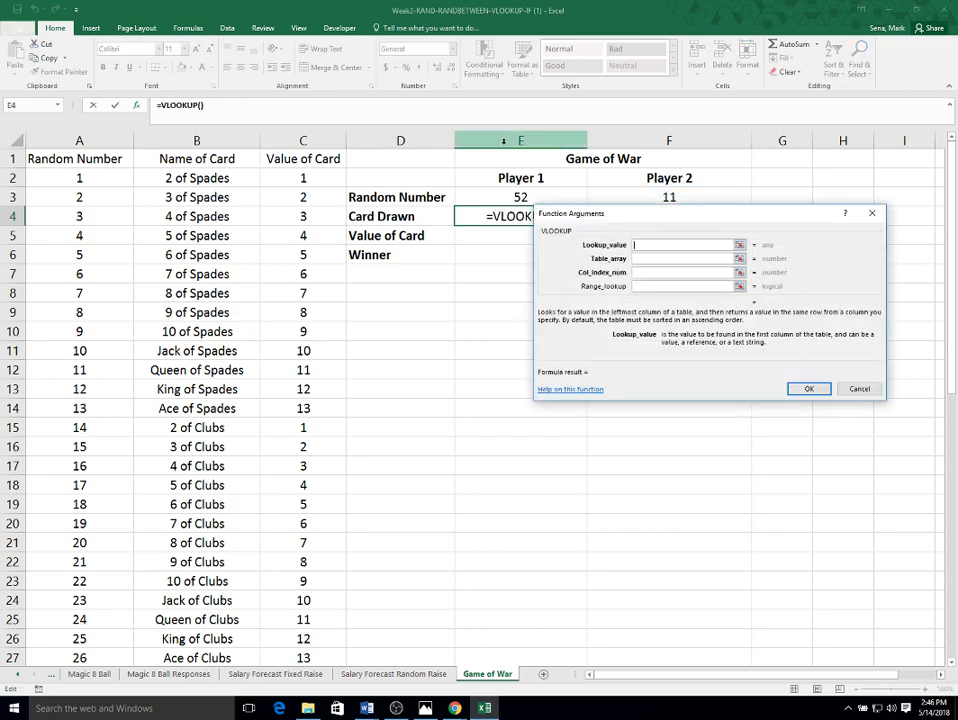
{"action": "left_click", "coordinate": [512, 197]}
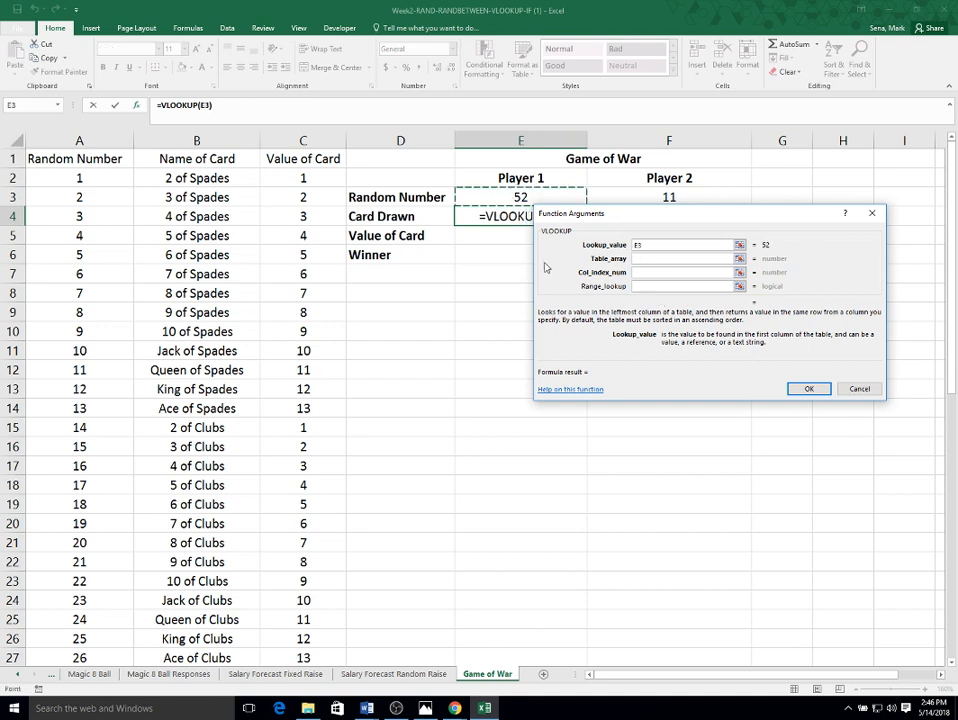
{"action": "left_click", "coordinate": [658, 258]}
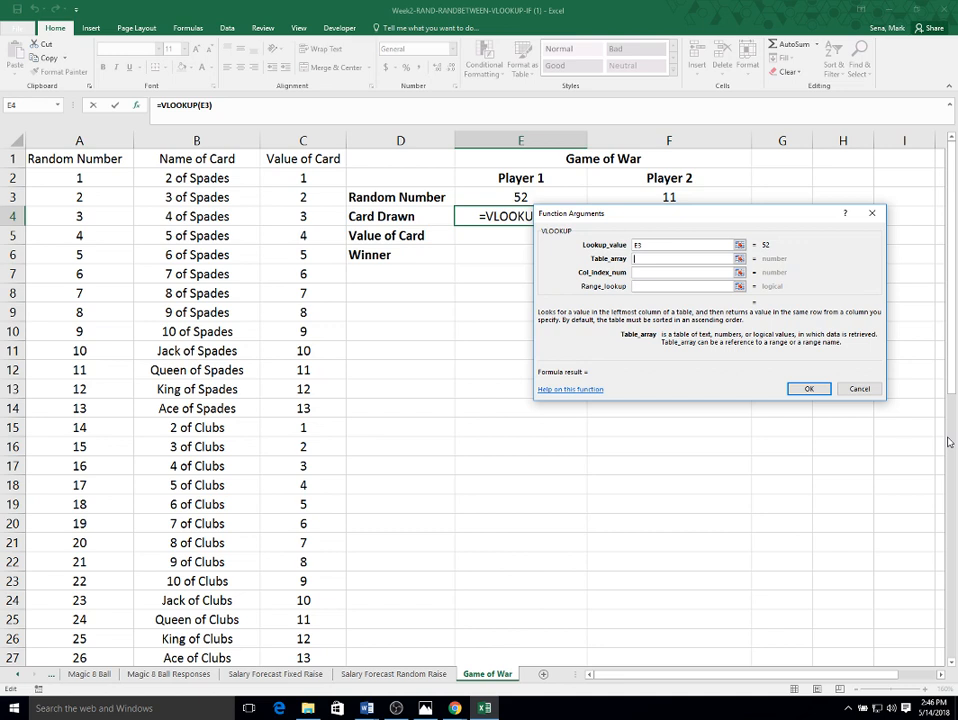
{"action": "type", "text": "Deckof"}
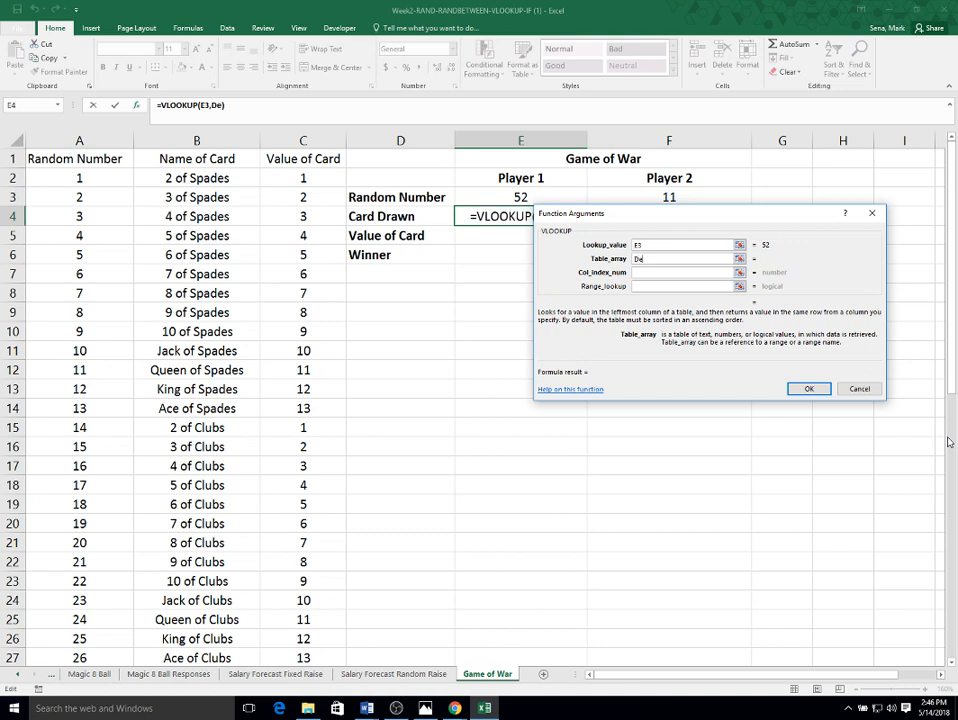
{"action": "key", "text": "BackSpace"}
{"action": "key", "text": "BackSpace"}
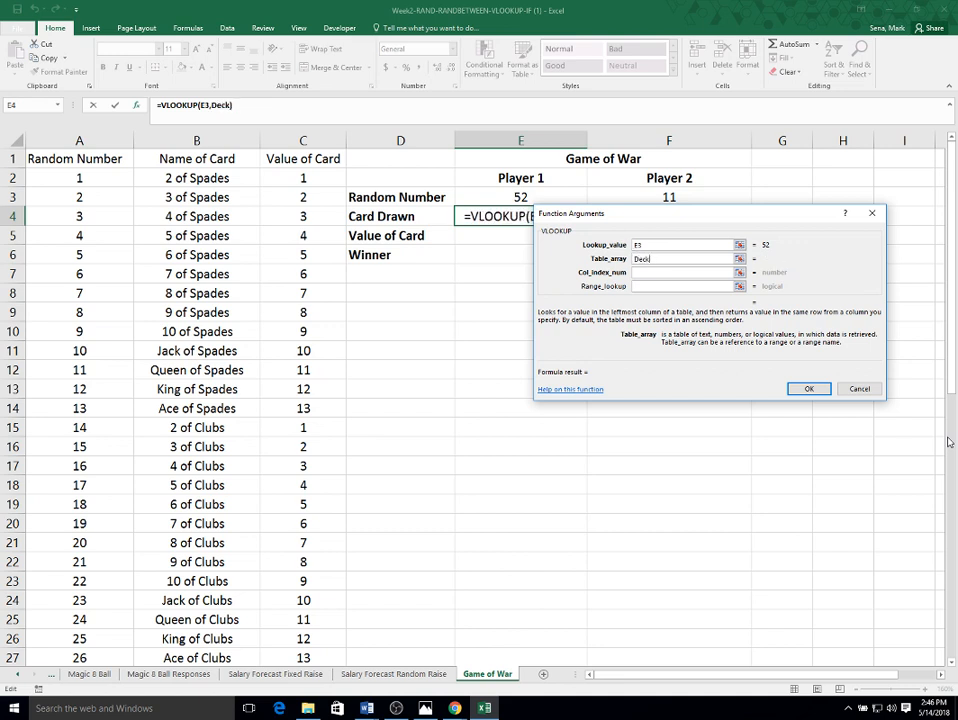
{"action": "type", "text": "OfCards"}
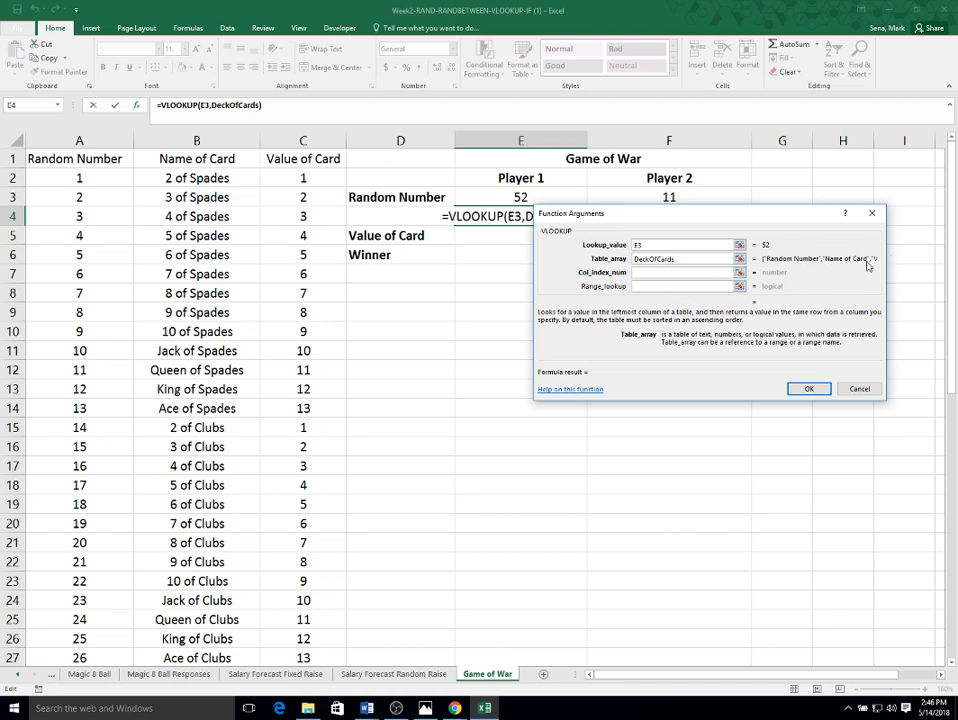
{"action": "left_click", "coordinate": [644, 274]}
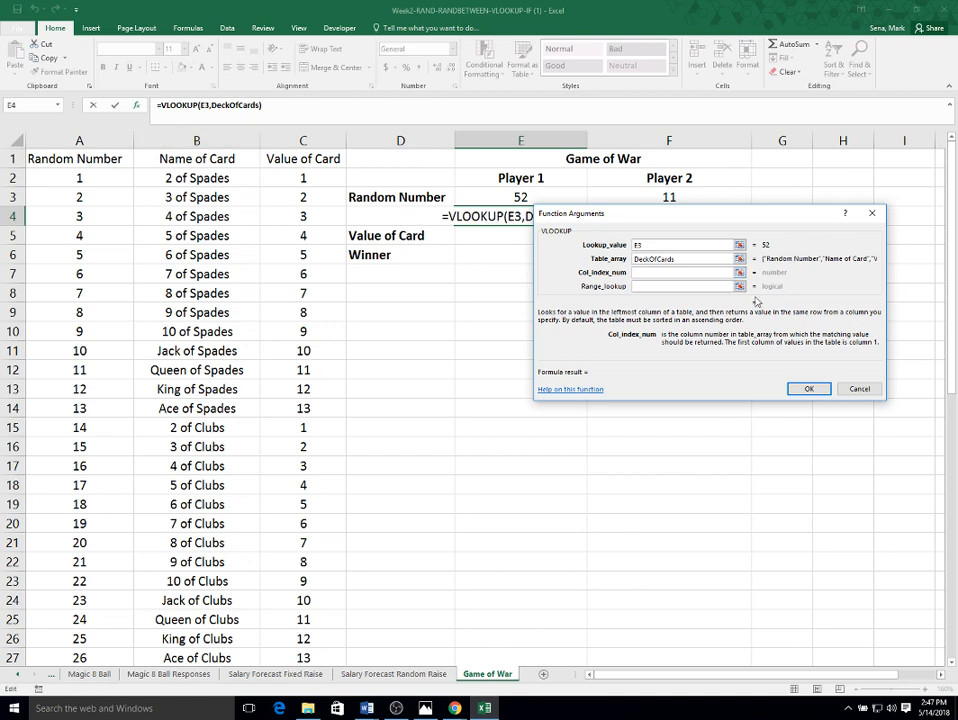
{"action": "type", "text": "2"}
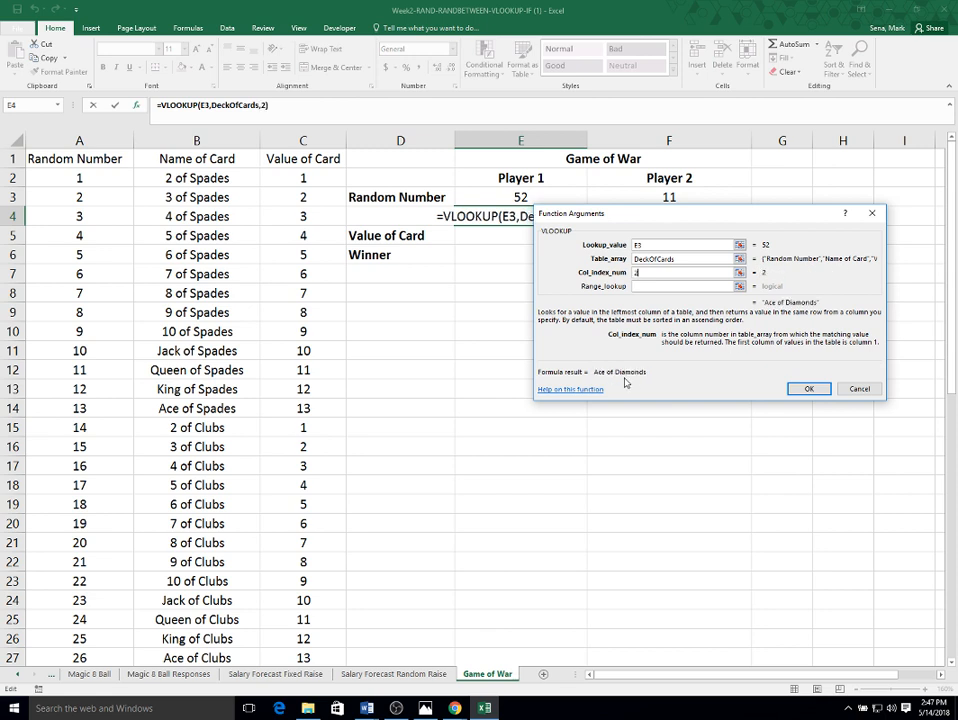
{"action": "left_click", "coordinate": [663, 286]}
{"action": "type", "text": "False"}
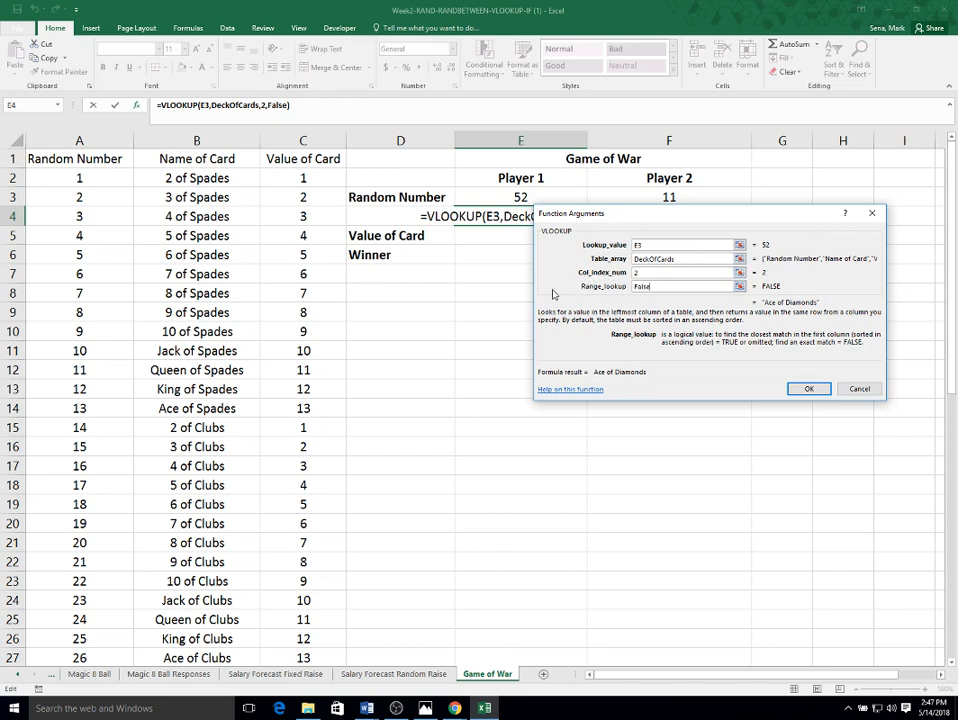
{"action": "left_click", "coordinate": [810, 389]}
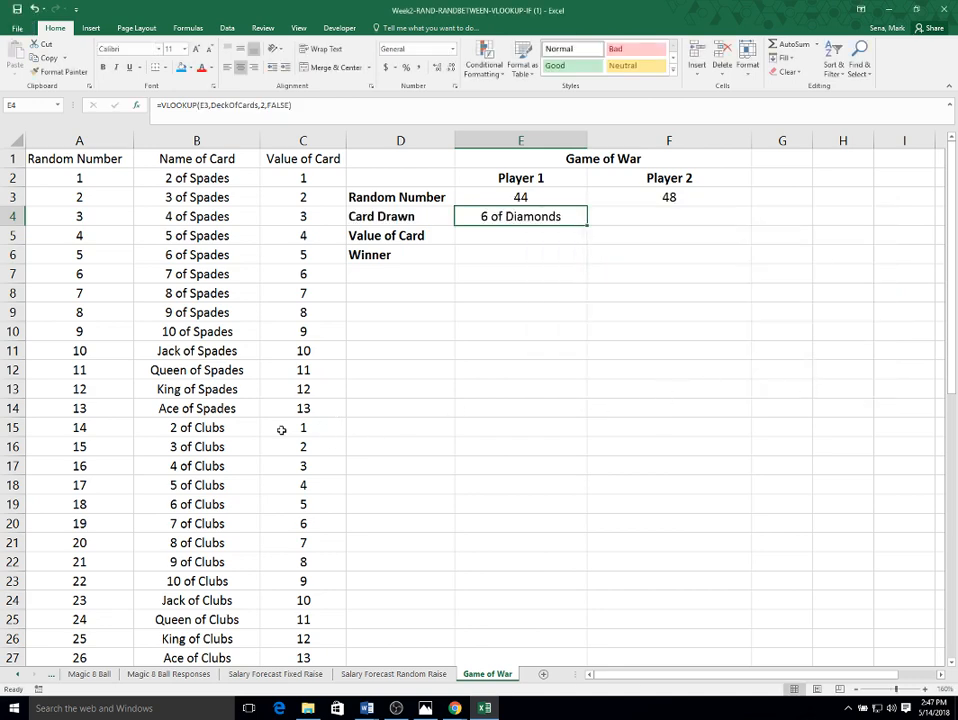
- Check the drawn card against the deck list and recalculate the random draws
{"action": "scroll", "coordinate": [242, 450], "scroll_direction": "down", "scroll_amount": 2}
{"action": "scroll", "coordinate": [242, 451], "scroll_direction": "down", "scroll_amount": 5}
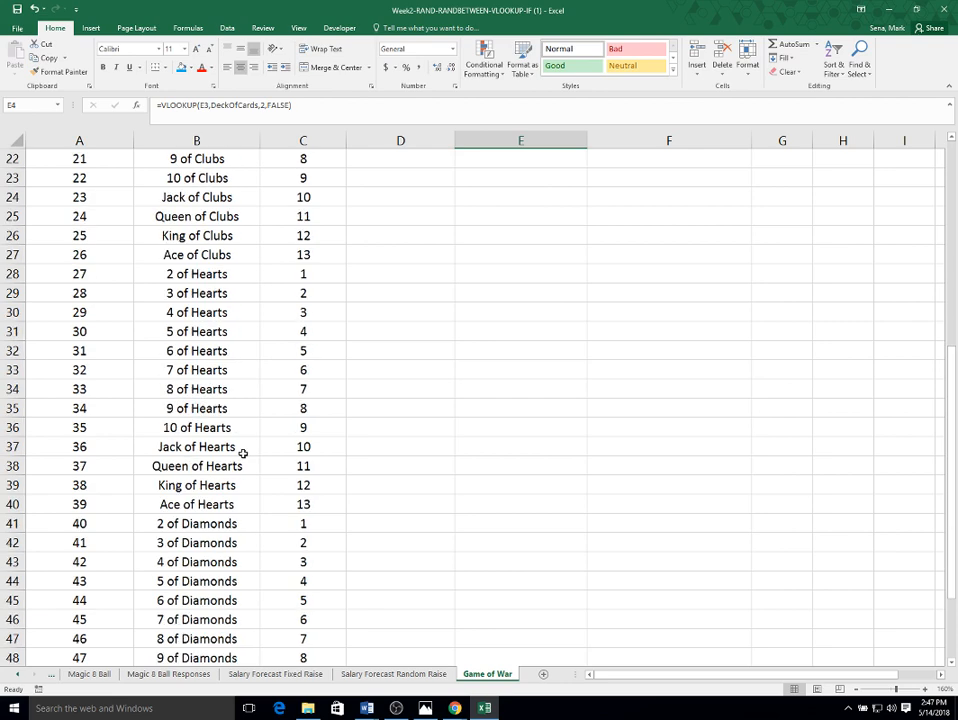
{"action": "scroll", "coordinate": [620, 511], "scroll_direction": "up", "scroll_amount": 7}
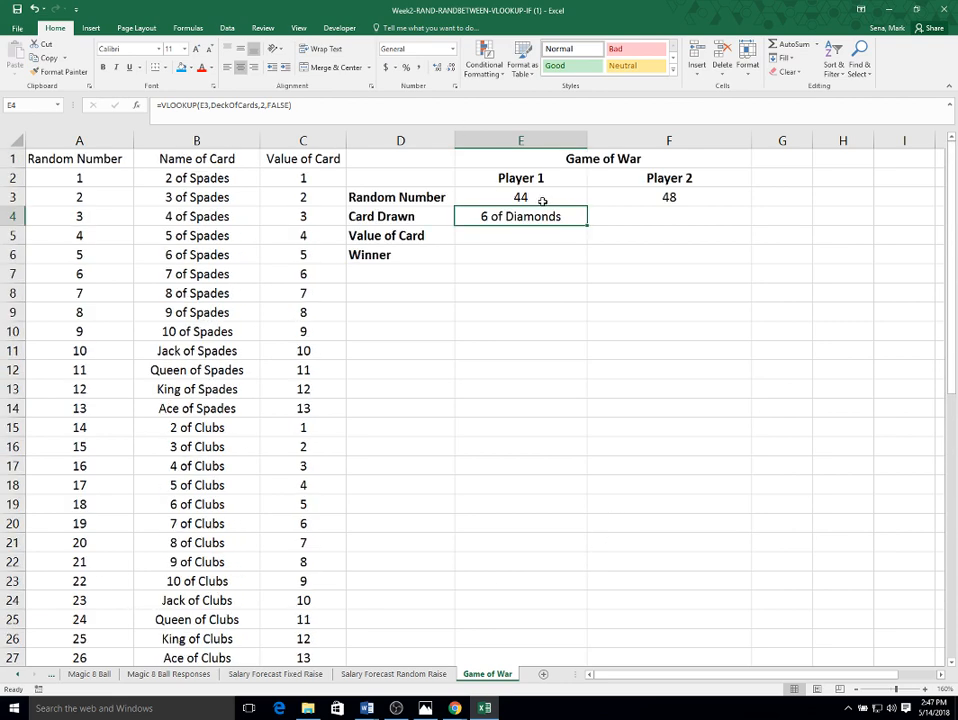
{"action": "key", "text": "F9"}
{"action": "key", "text": "F9"}
{"action": "key", "text": "F9"}
{"action": "key", "text": "F9"}
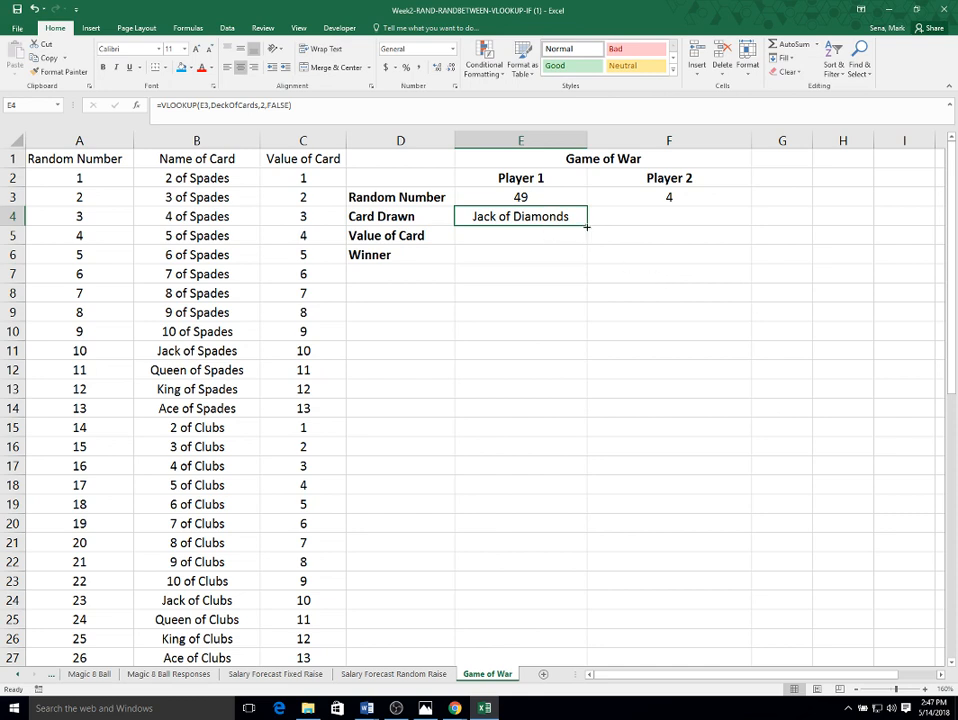
- Fill the Card Drawn formula from E4 across to F4 for Player 2
{"action": "left_click_drag", "start_coordinate": [587, 227], "coordinate": [733, 227]}
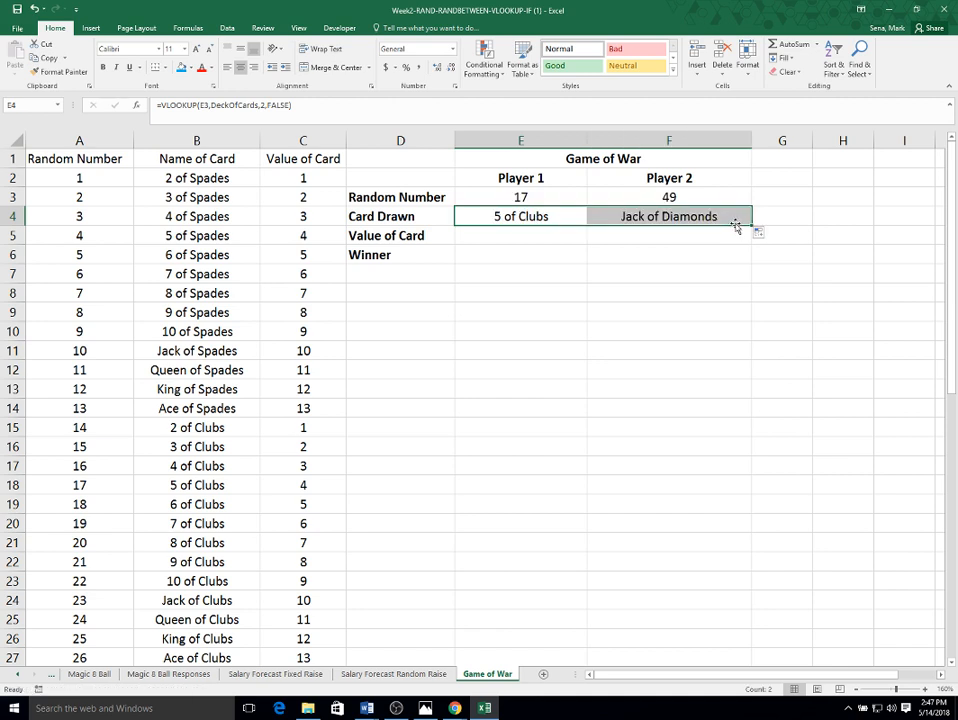
{"action": "left_click", "coordinate": [714, 217]}
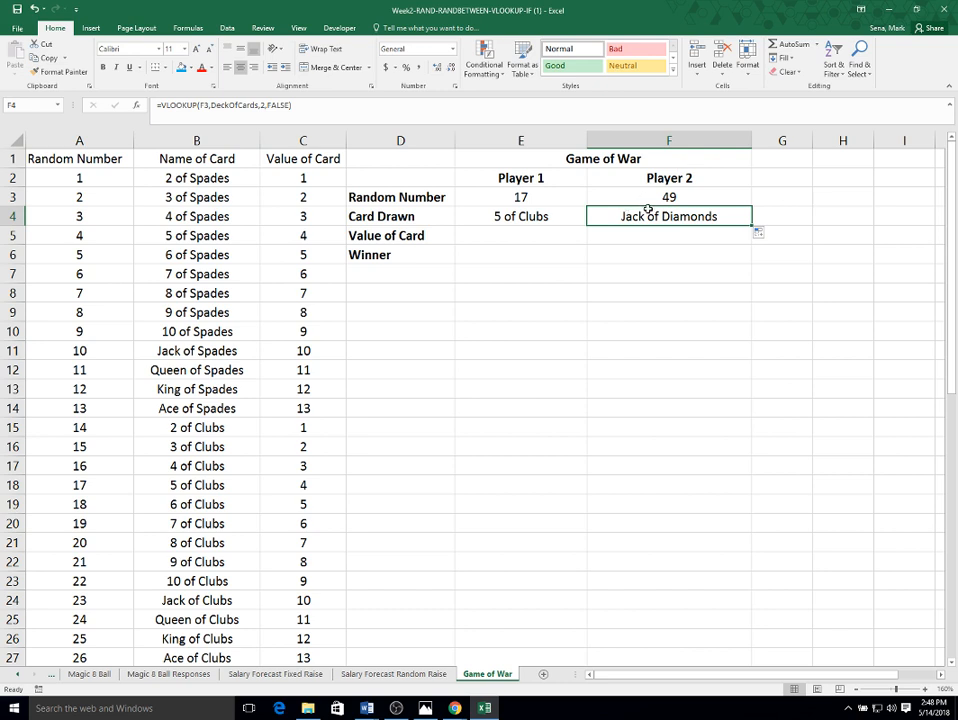
- Copy the Card Drawn formula from E4 down into E5 and change its lookup value to E3
{"action": "left_click", "coordinate": [502, 233]}
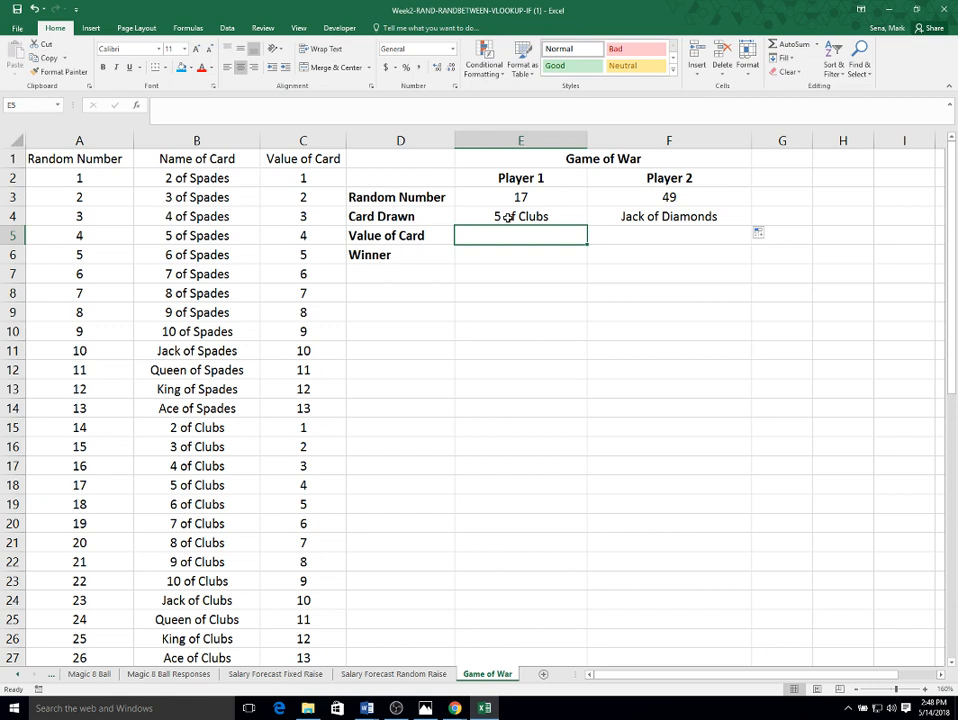
{"action": "left_click", "coordinate": [509, 216]}
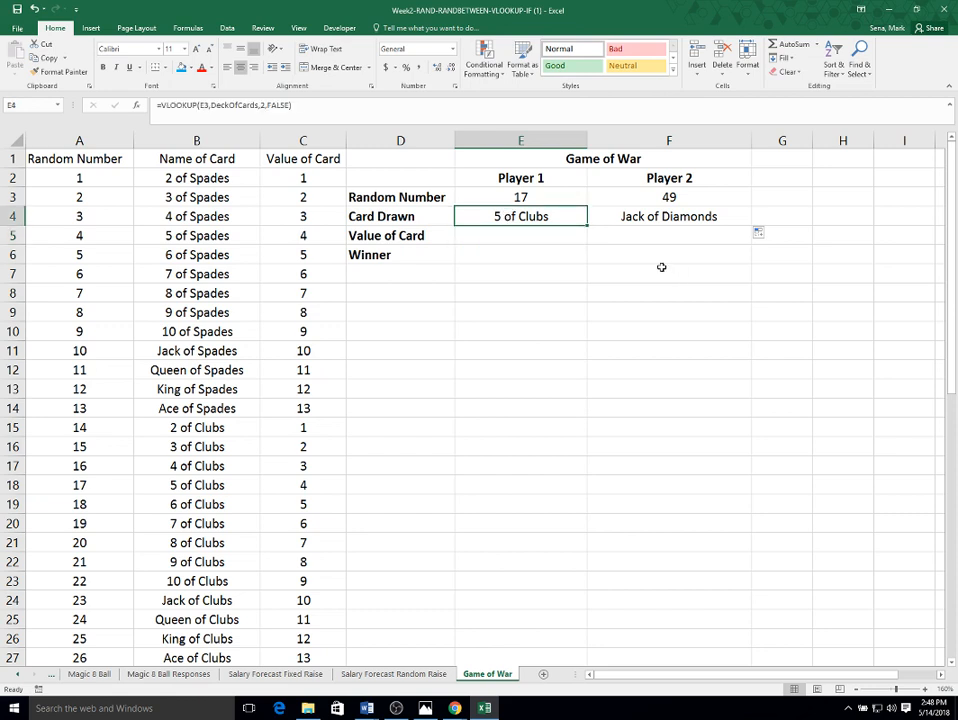
{"action": "left_click_drag", "start_coordinate": [585, 226], "coordinate": [564, 240]}
{"action": "left_click", "coordinate": [564, 240]}
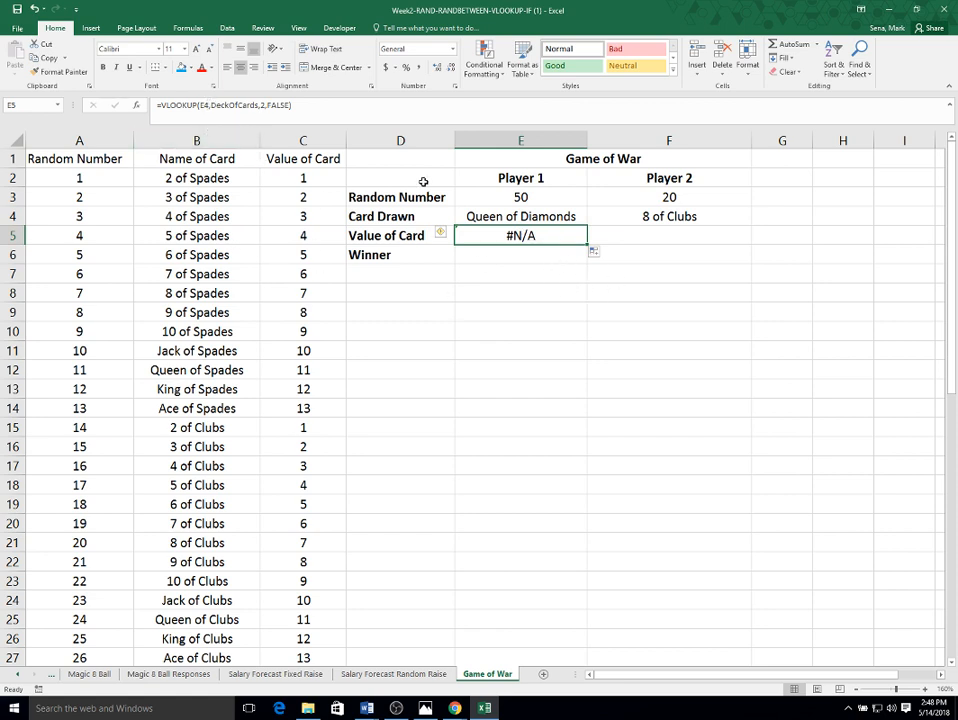
{"action": "left_click", "coordinate": [203, 104]}
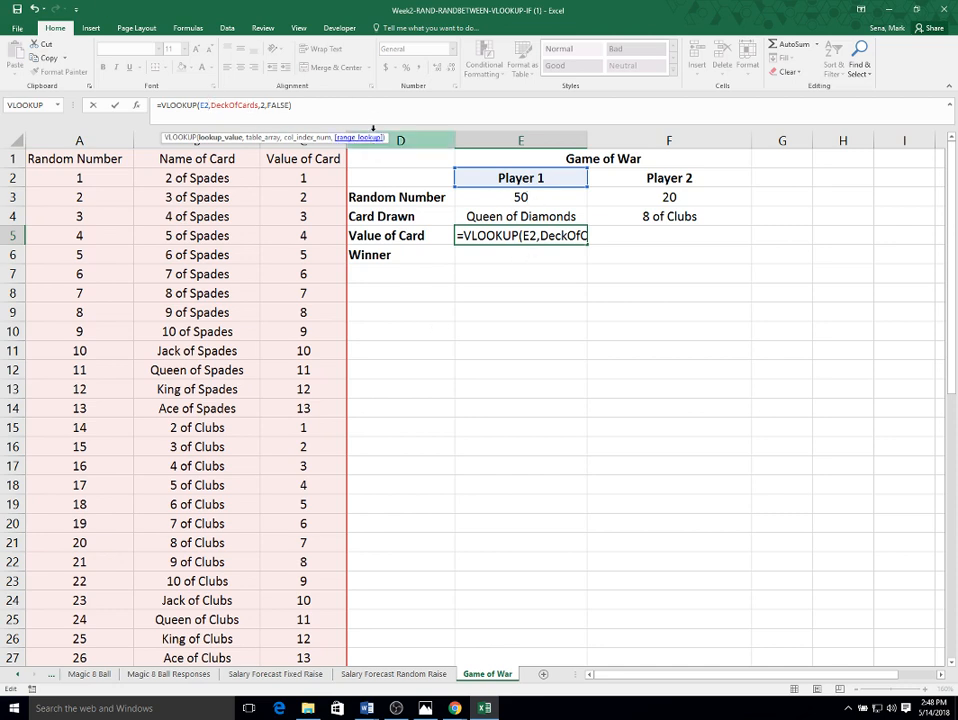
{"action": "key", "text": "BackSpace"}
{"action": "type", "text": "3"}
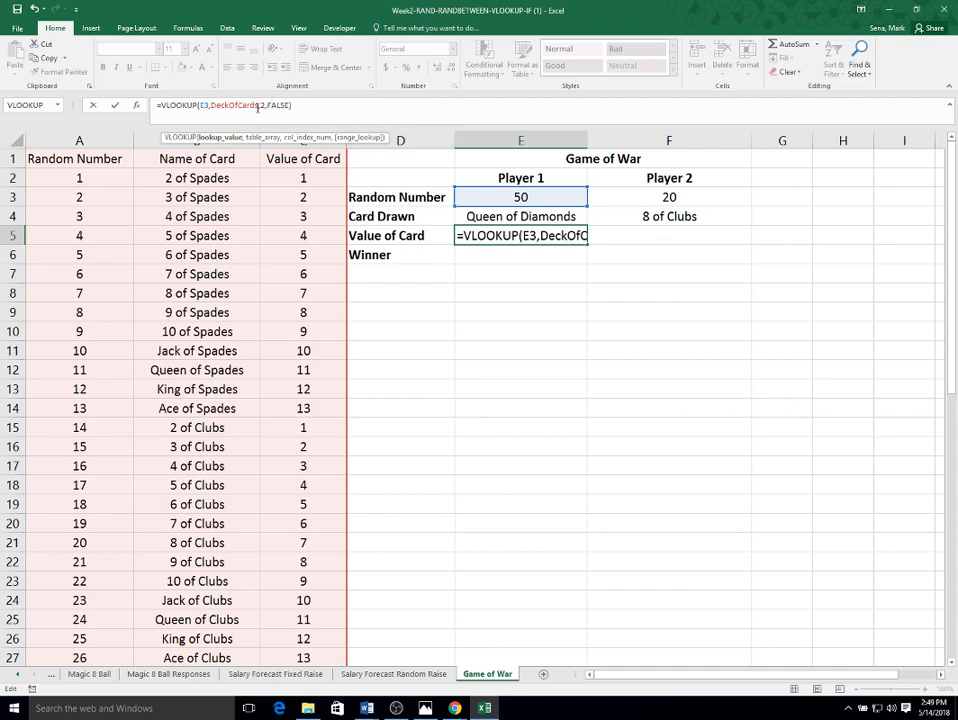
- Change the column index in E5's VLOOKUP to 3 so it returns the card's value
{"action": "double_click", "coordinate": [263, 105]}
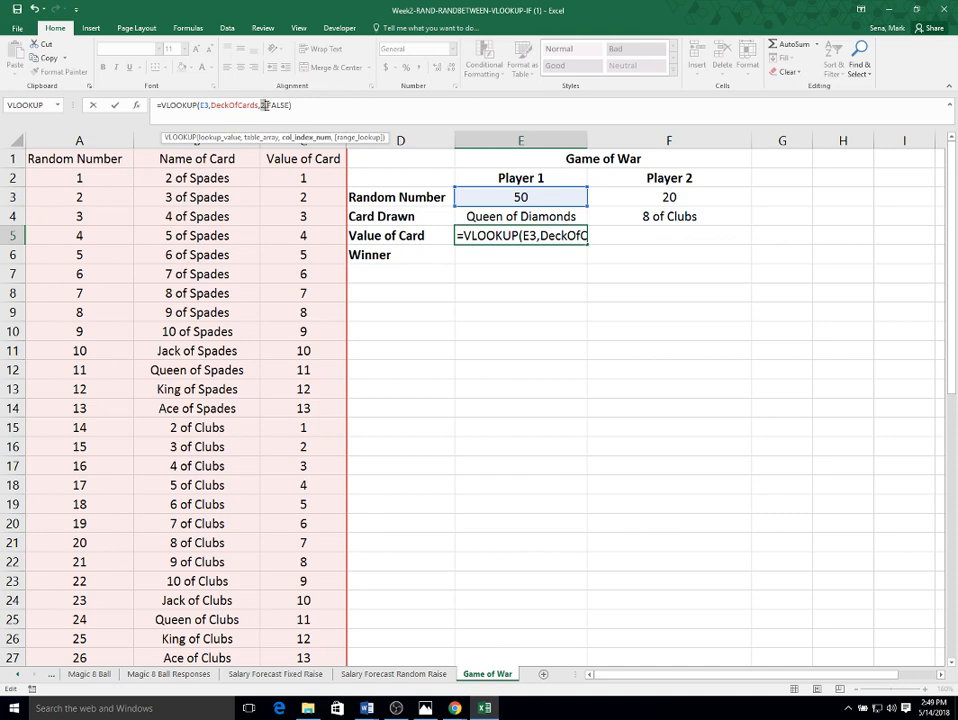
{"action": "type", "text": "3"}
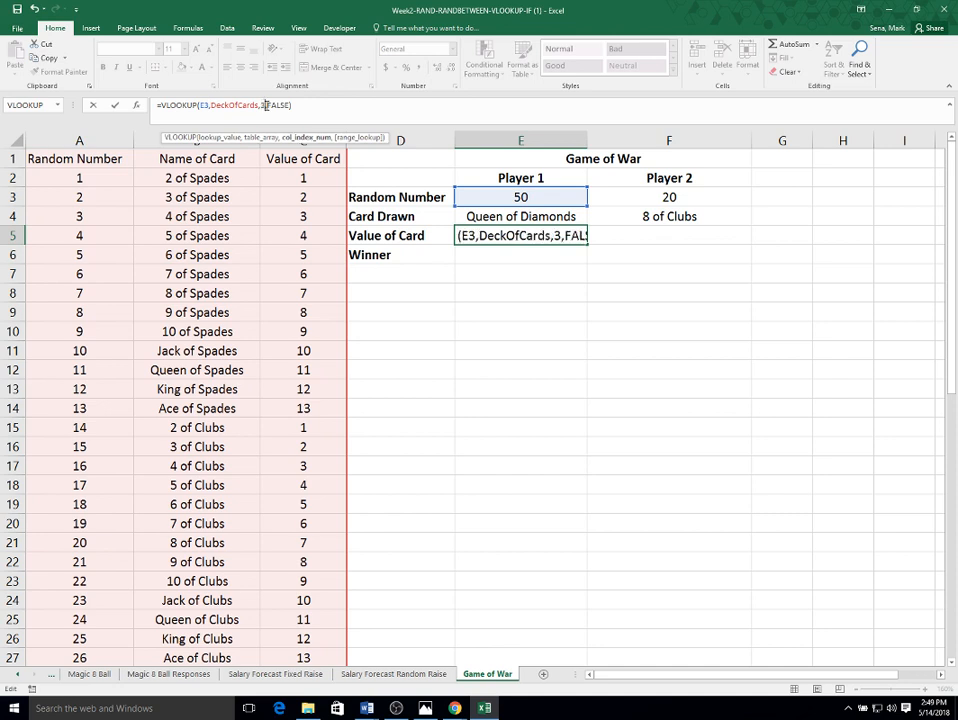
{"action": "key", "text": "Return"}
{"action": "key", "text": "Up"}
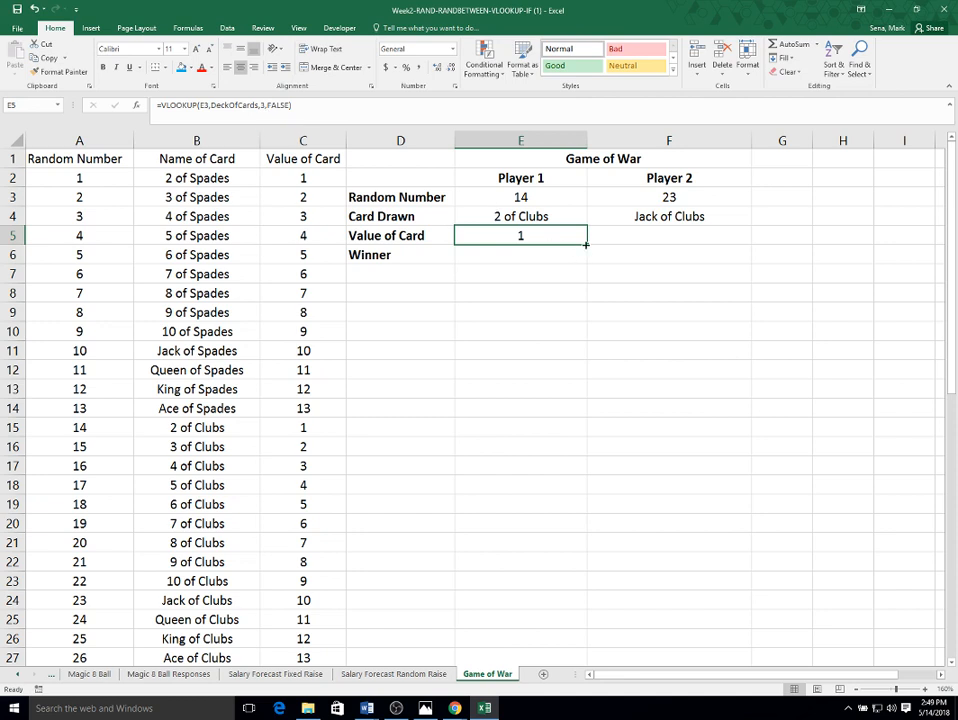
- Fill the Value of Card formula from E5 across to F5 for Player 2
{"action": "left_click_drag", "start_coordinate": [586, 244], "coordinate": [708, 240]}
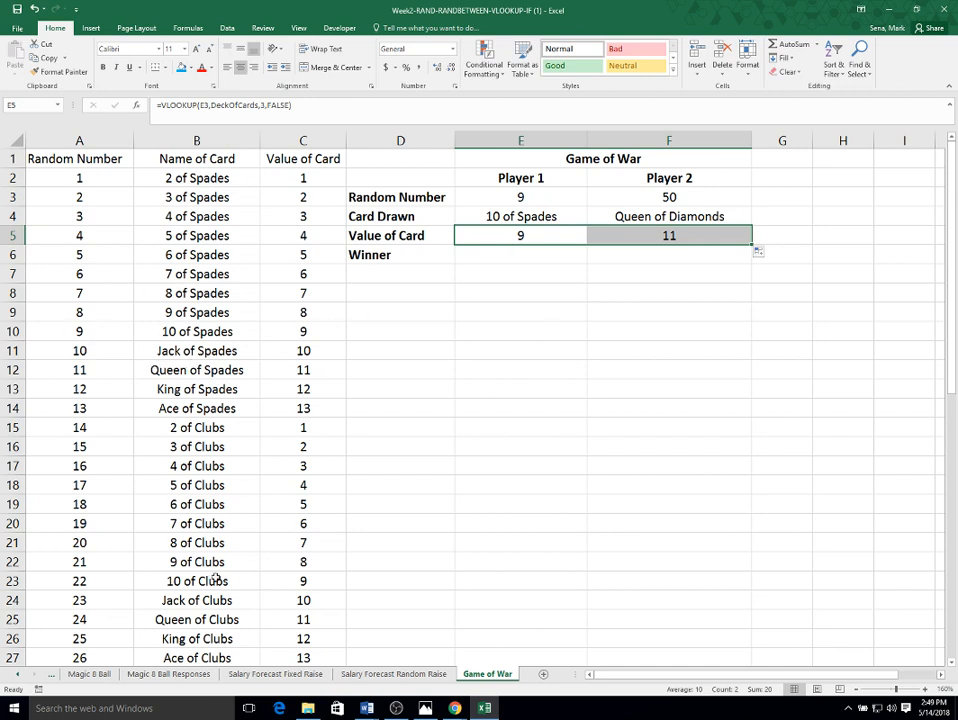
{"action": "scroll", "coordinate": [219, 577], "scroll_direction": "down", "scroll_amount": 8}
{"action": "scroll", "coordinate": [150, 585], "scroll_direction": "down", "scroll_amount": 2}
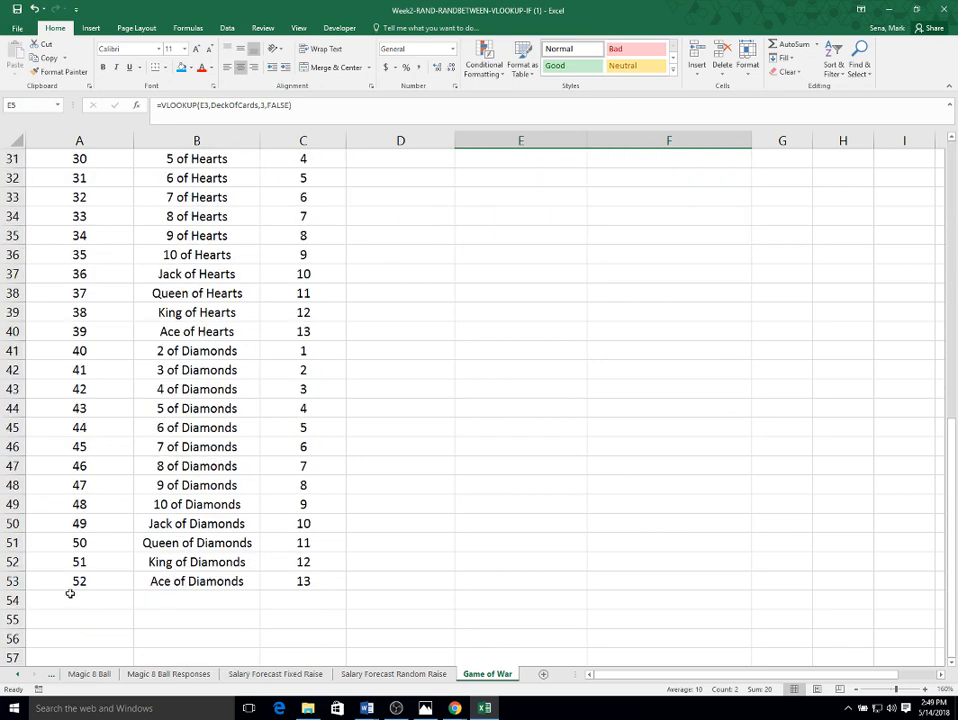
{"action": "scroll", "coordinate": [400, 583], "scroll_direction": "up", "scroll_amount": 1}
{"action": "scroll", "coordinate": [470, 588], "scroll_direction": "up", "scroll_amount": 9}
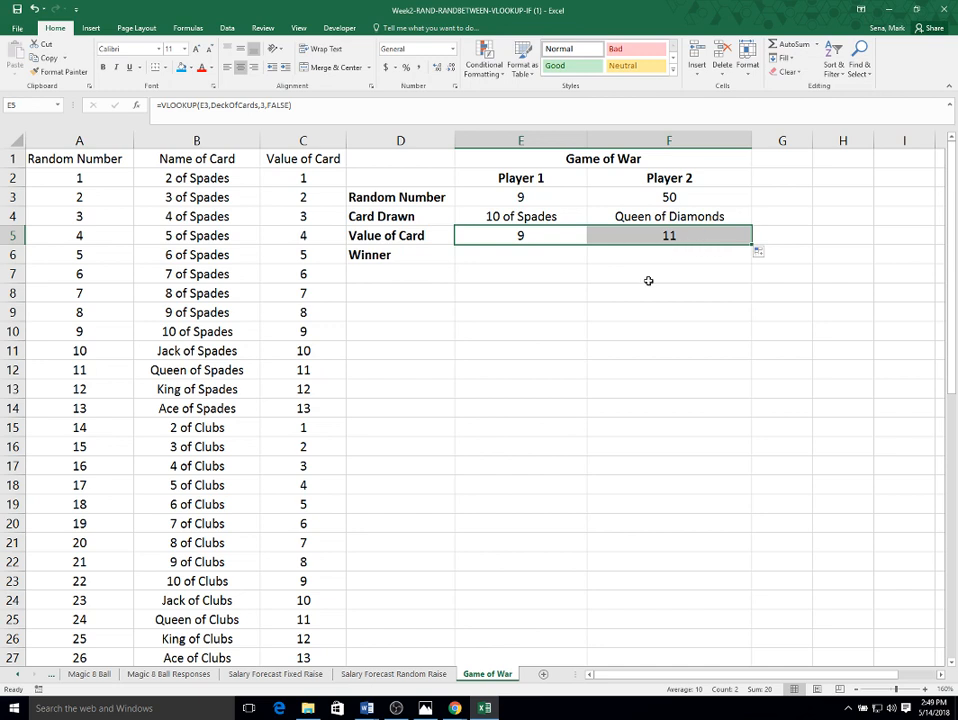
- Merge and center cells E6 and F6 for the Winner result
{"action": "left_click_drag", "start_coordinate": [533, 254], "coordinate": [674, 255]}
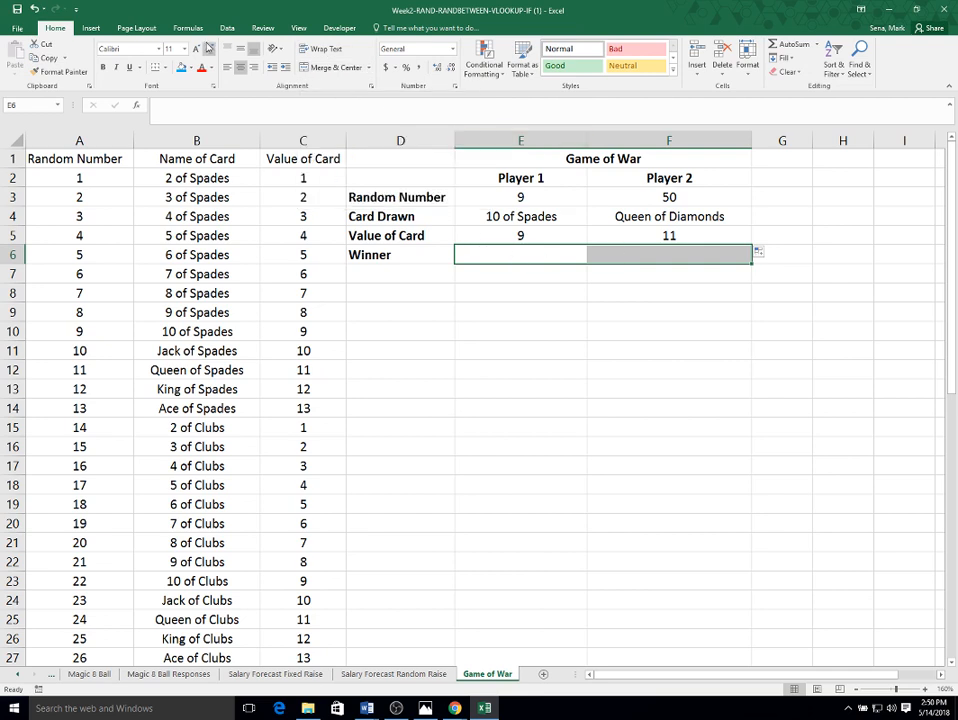
{"action": "left_click", "coordinate": [330, 67]}
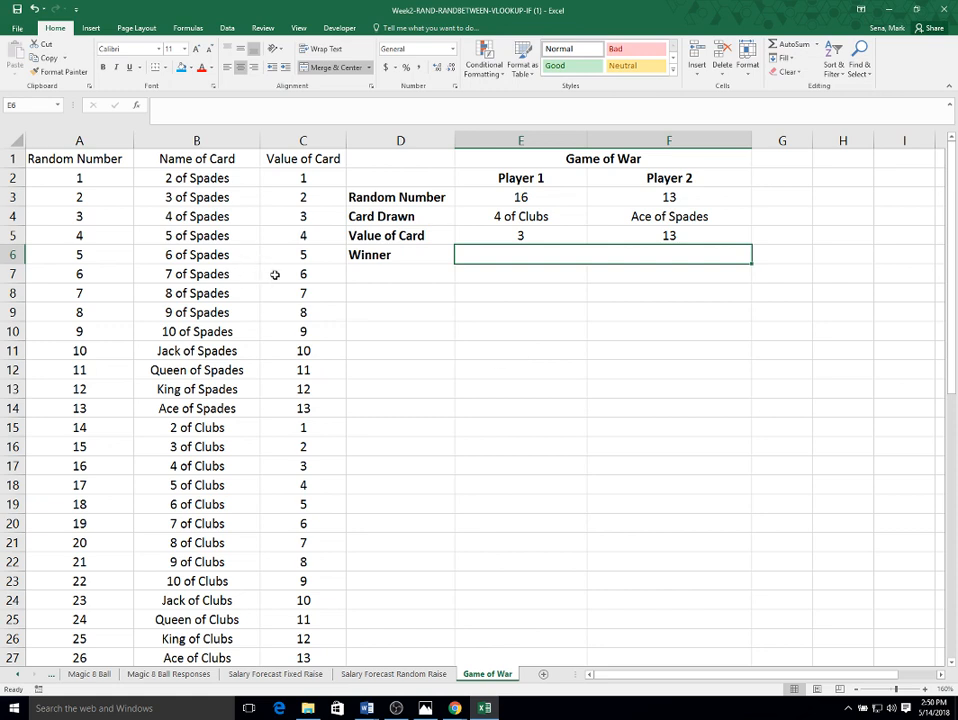
{"action": "left_click", "coordinate": [495, 236]}
{"action": "left_click", "coordinate": [669, 235]}
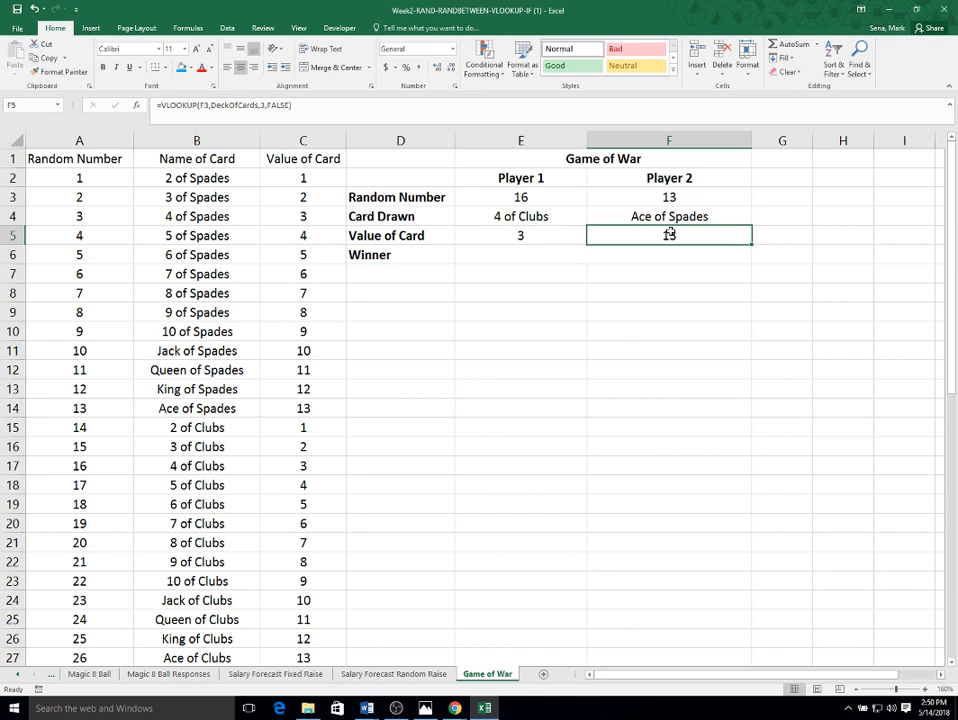
{"action": "left_click", "coordinate": [554, 254]}
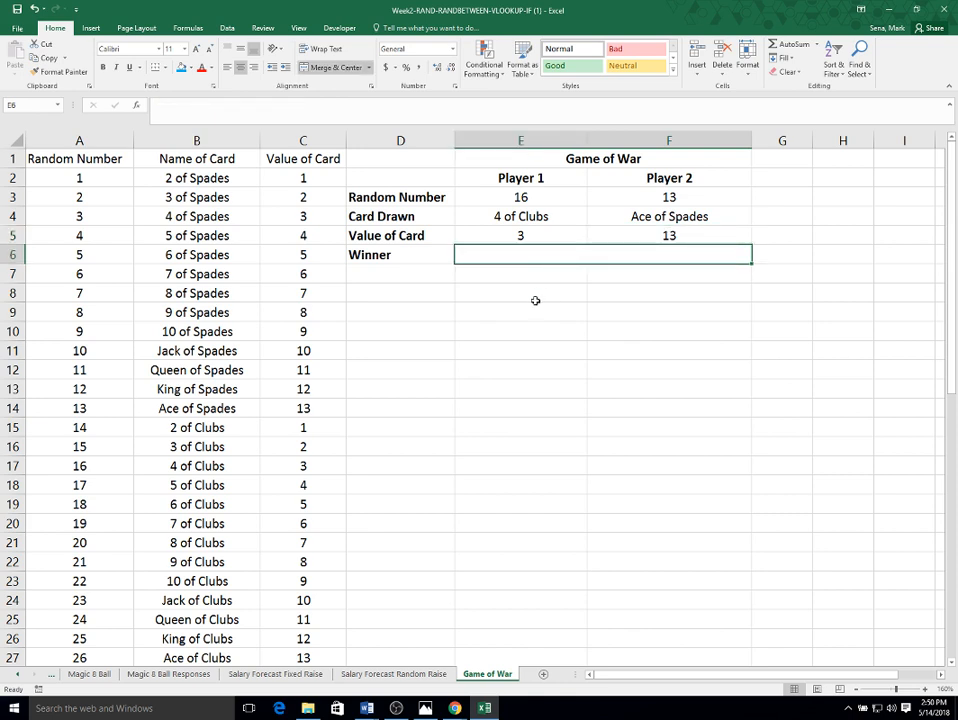
- Start an IF formula in E6 with the logical test E5>=F5
{"action": "left_click", "coordinate": [194, 117]}
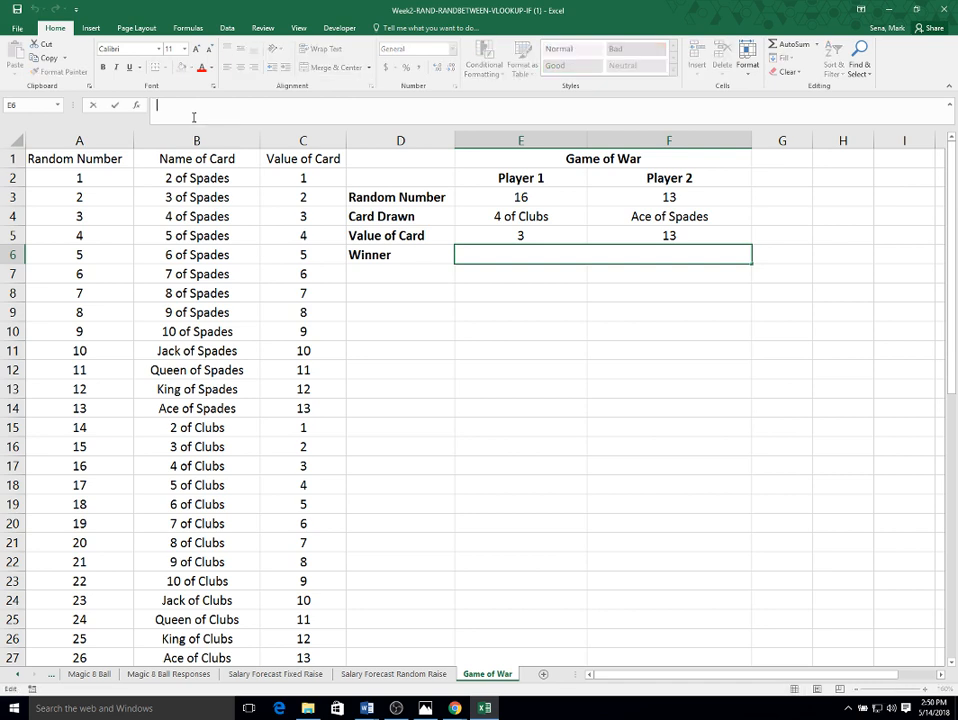
{"action": "type", "text": "=if"}
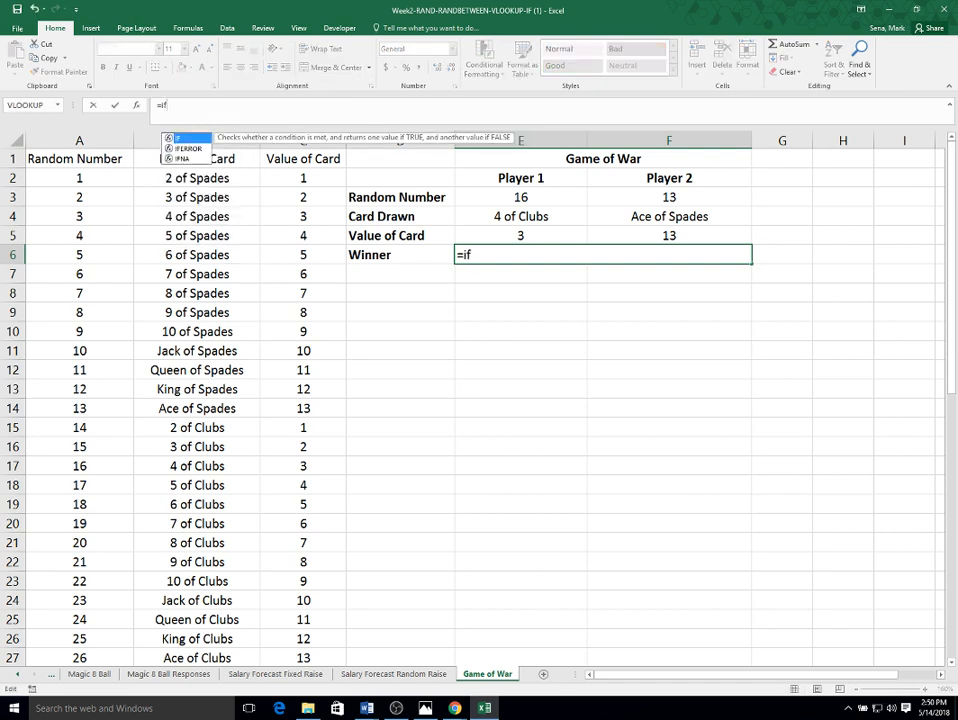
{"action": "type", "text": "("}
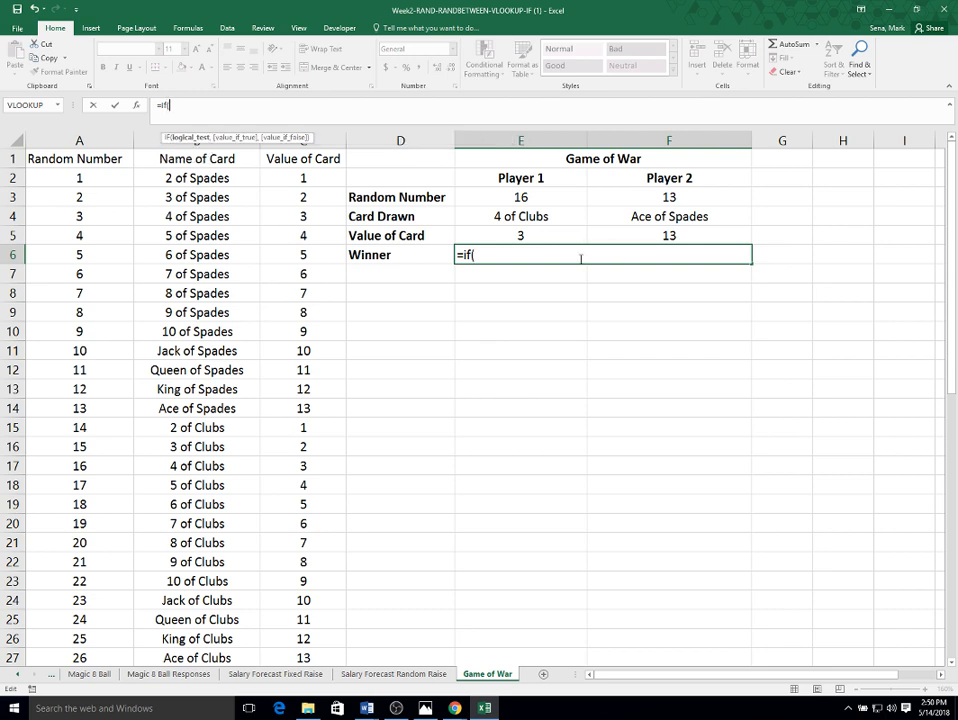
{"action": "left_click", "coordinate": [516, 235]}
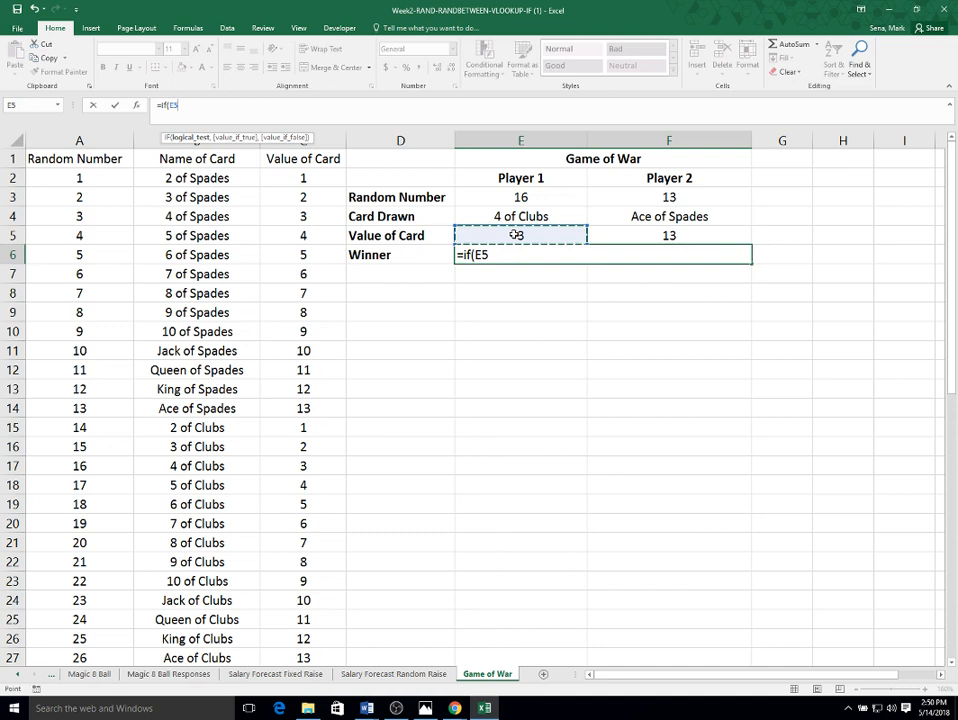
{"action": "type", "text": ">="}
{"action": "left_click", "coordinate": [698, 231]}
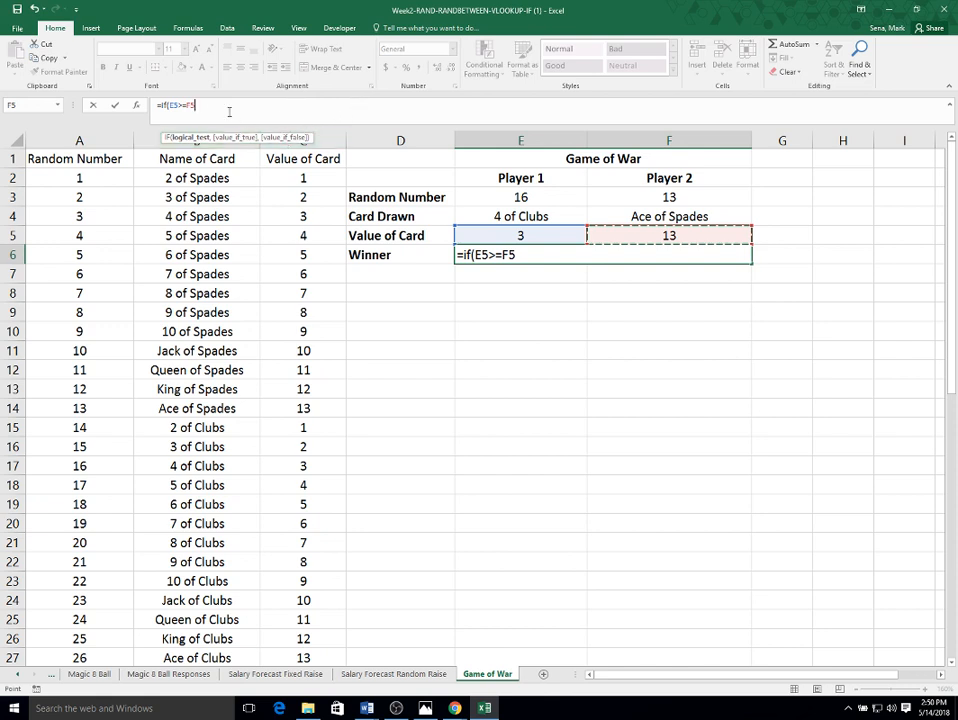
- Complete the IF arguments with "Player 1 Wins" when true and "Player 2 Wins" when false
{"action": "left_click", "coordinate": [137, 106]}
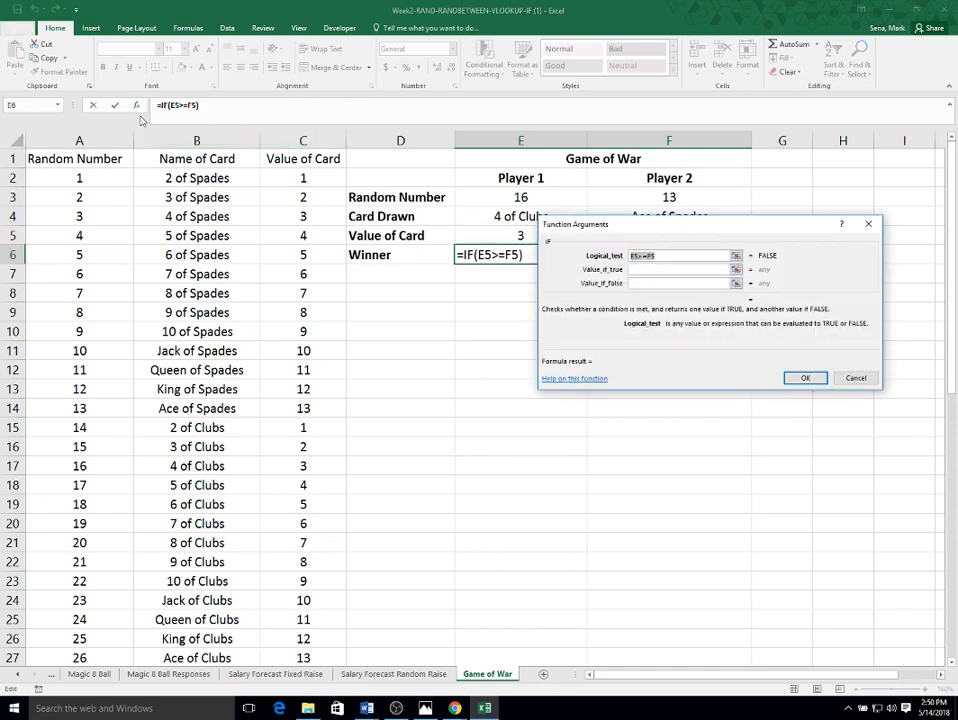
{"action": "left_click", "coordinate": [640, 269]}
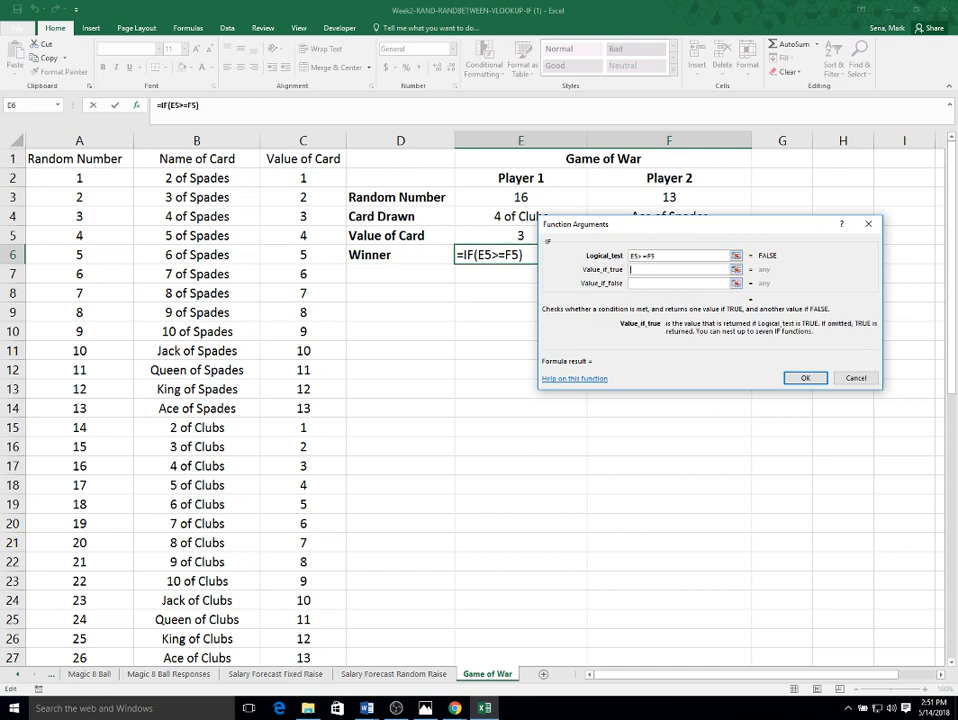
{"action": "type", "text": "\"Player 1 @"}
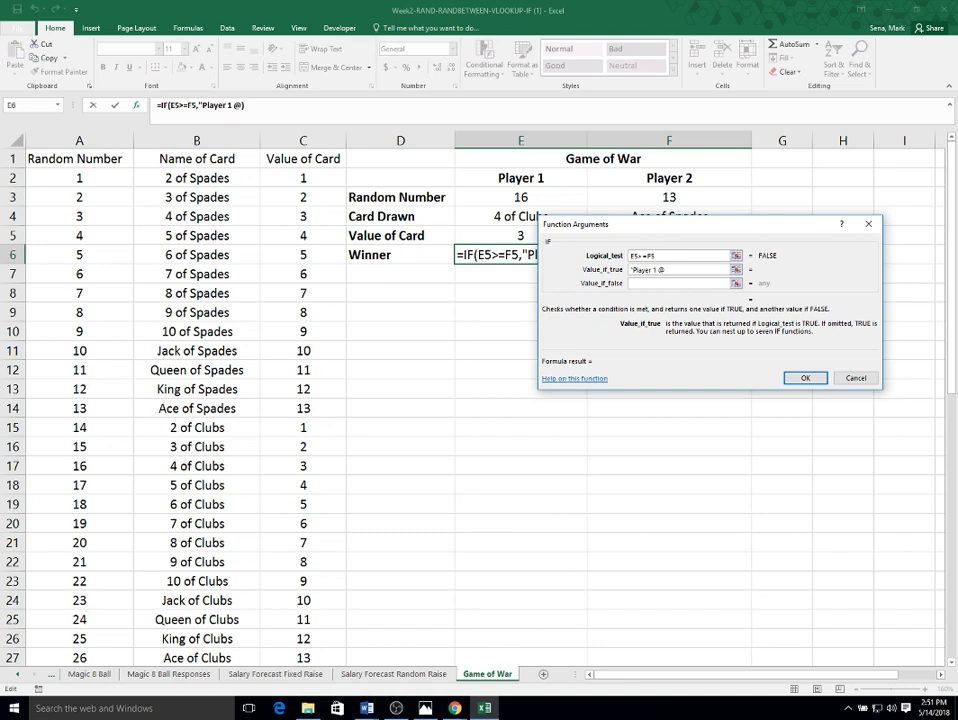
{"action": "key", "text": "BackSpace"}
{"action": "type", "text": "Wins\""}
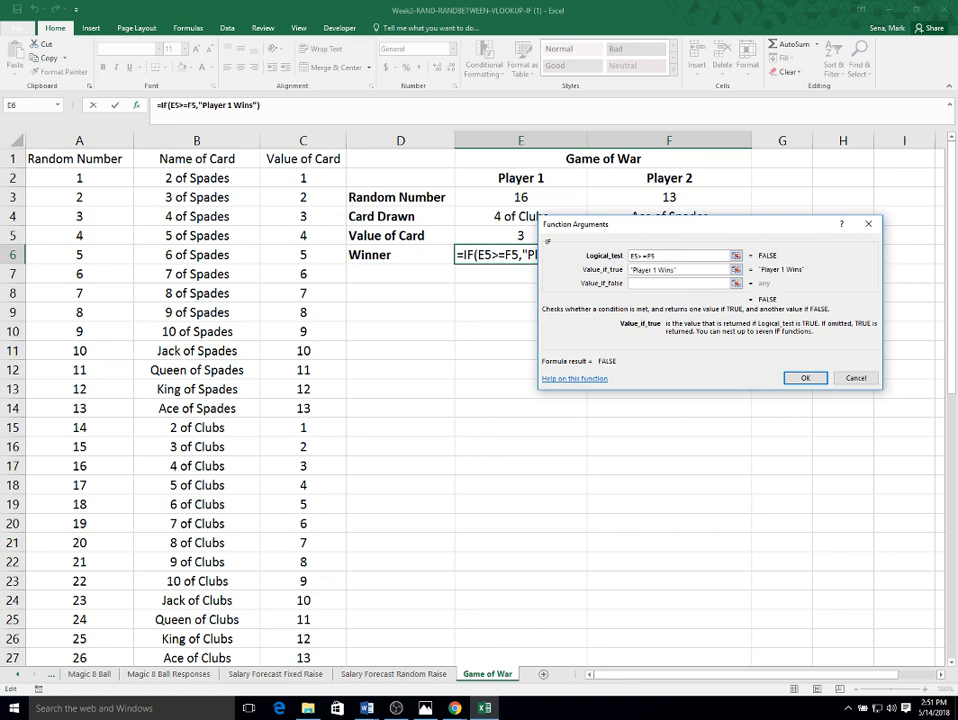
{"action": "left_click", "coordinate": [656, 284]}
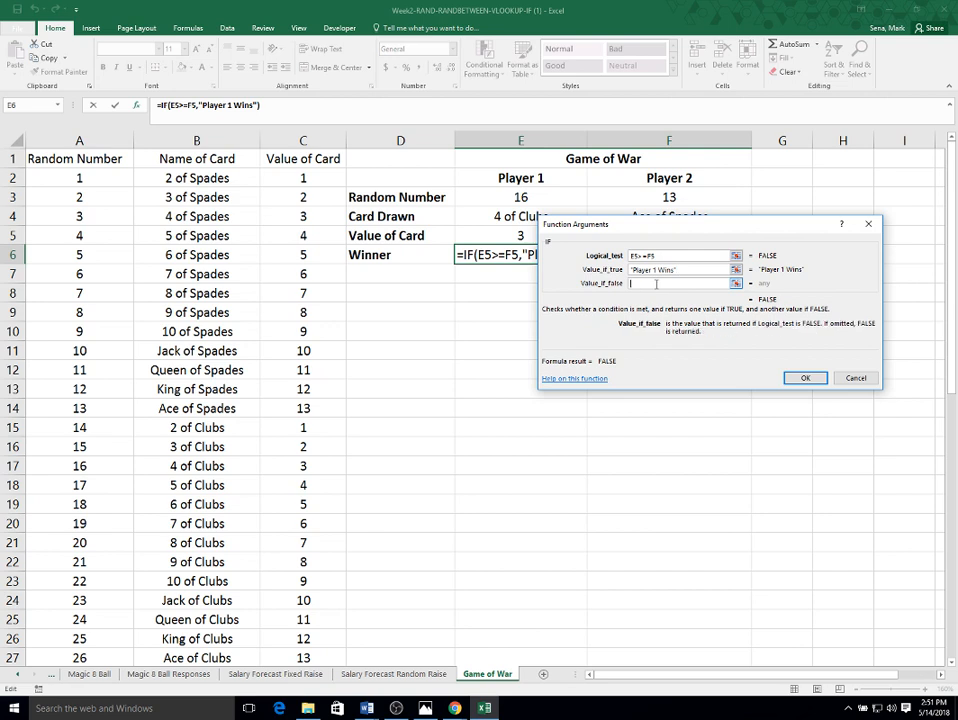
{"action": "type", "text": "\"Player 2 Wins"}
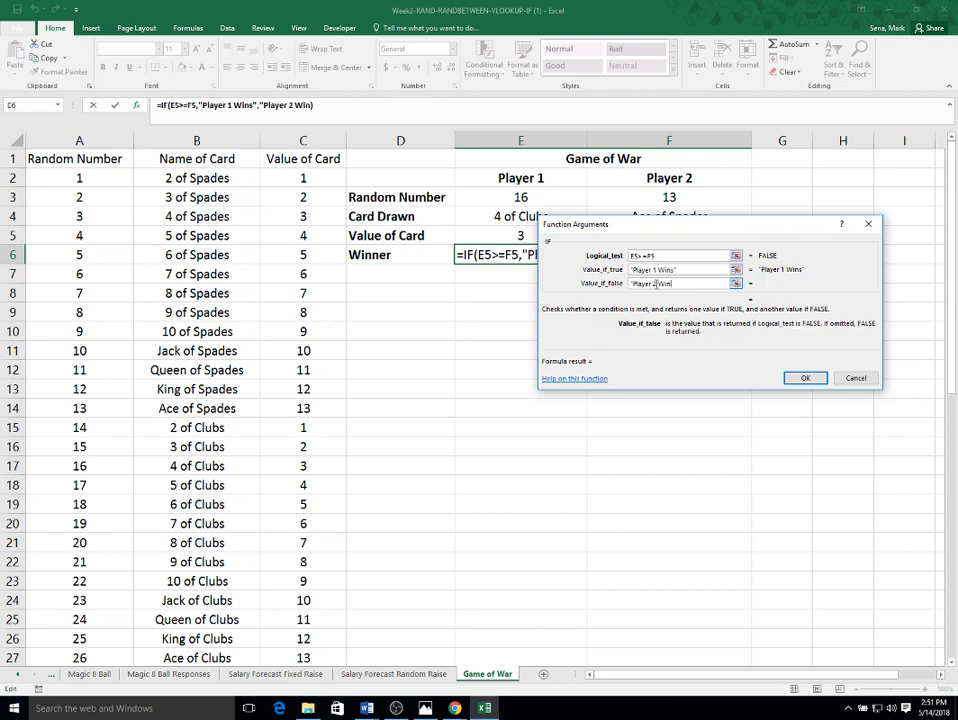
{"action": "type", "text": "\""}
{"action": "key", "text": "Return"}
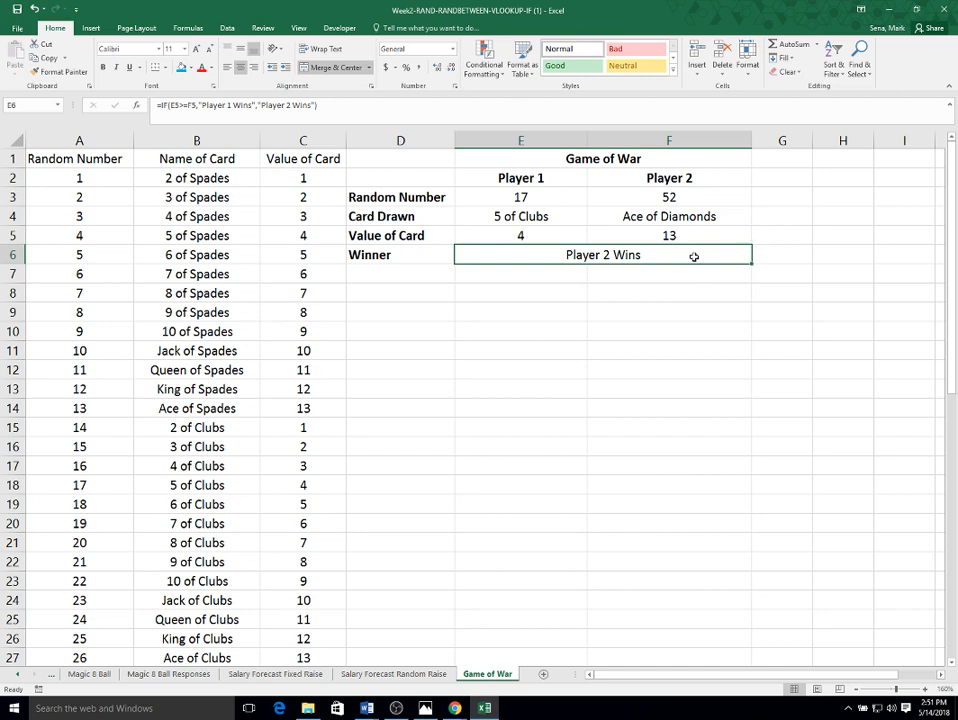
- Recalculate the sheet repeatedly to test the winner result with new random draws
{"action": "key", "text": "F9"}
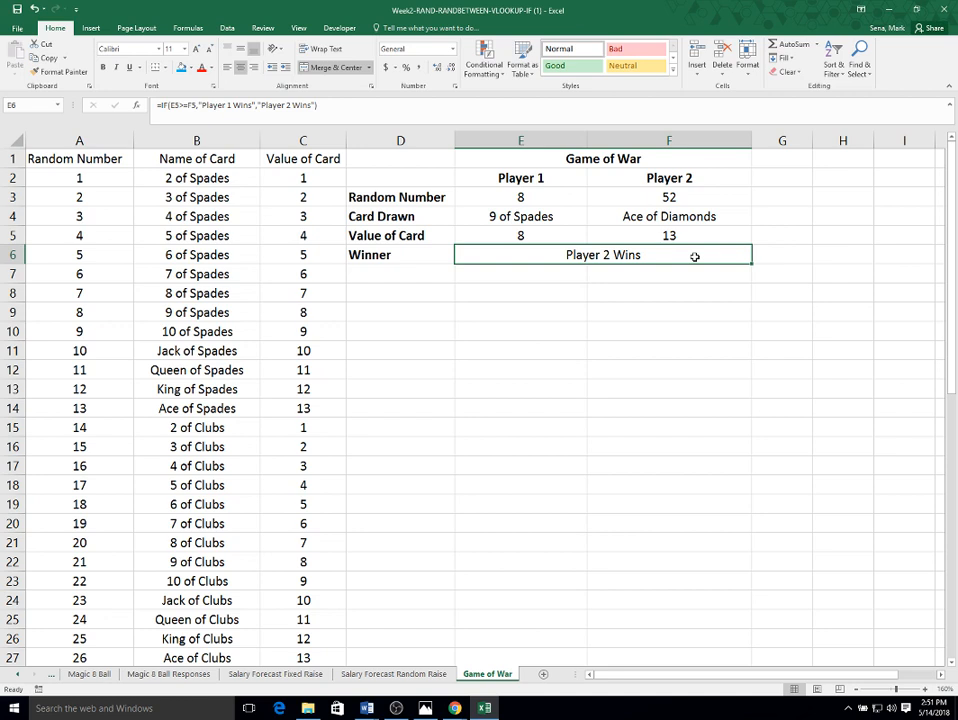
{"action": "key", "text": "F9"}
{"action": "key", "text": "F9"}
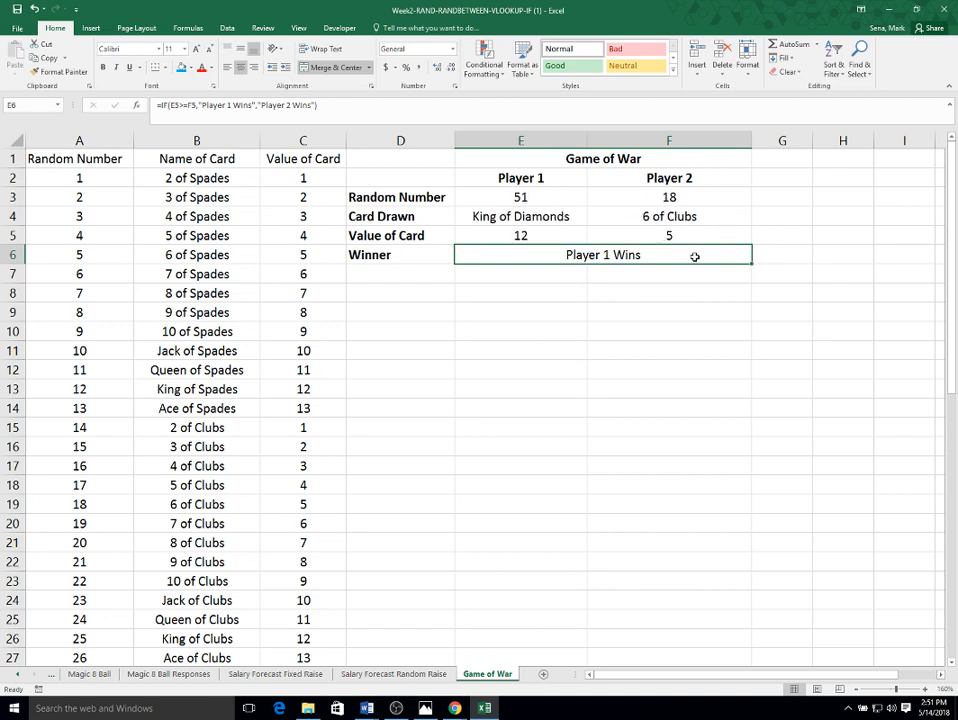
{"action": "key", "text": "F9"}
{"action": "key", "text": "F9"}
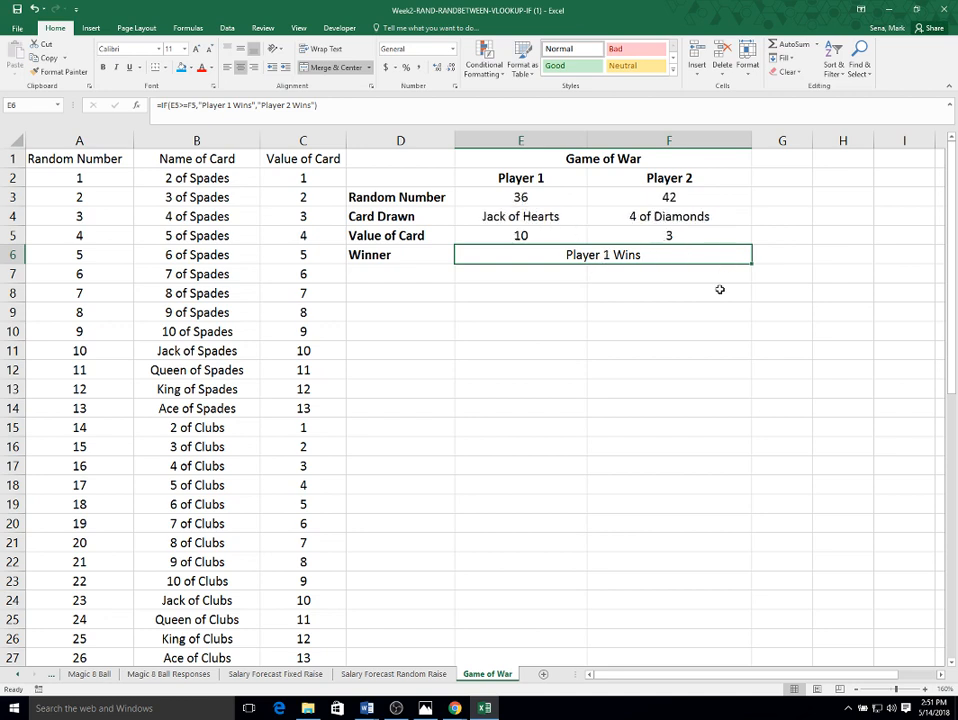
{"action": "key", "text": "F9"}
{"action": "key", "text": "F9"}
{"action": "key", "text": "F9"}
{"action": "key", "text": "F9"}
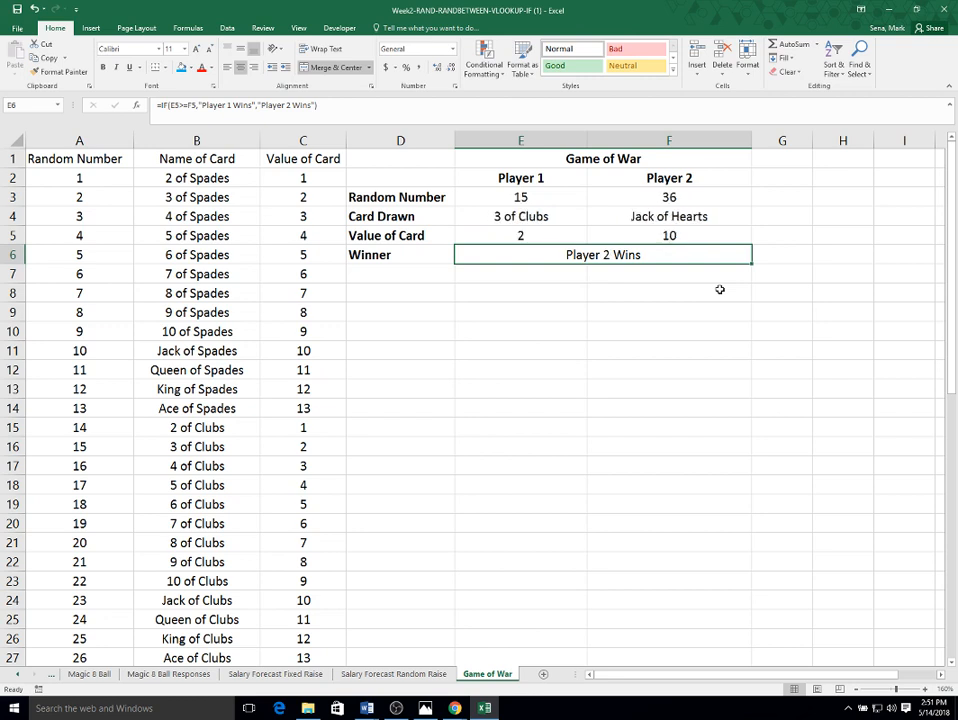
{"action": "key", "text": "F9"}
{"action": "key", "text": "F9"}
{"action": "key", "text": "F9"}
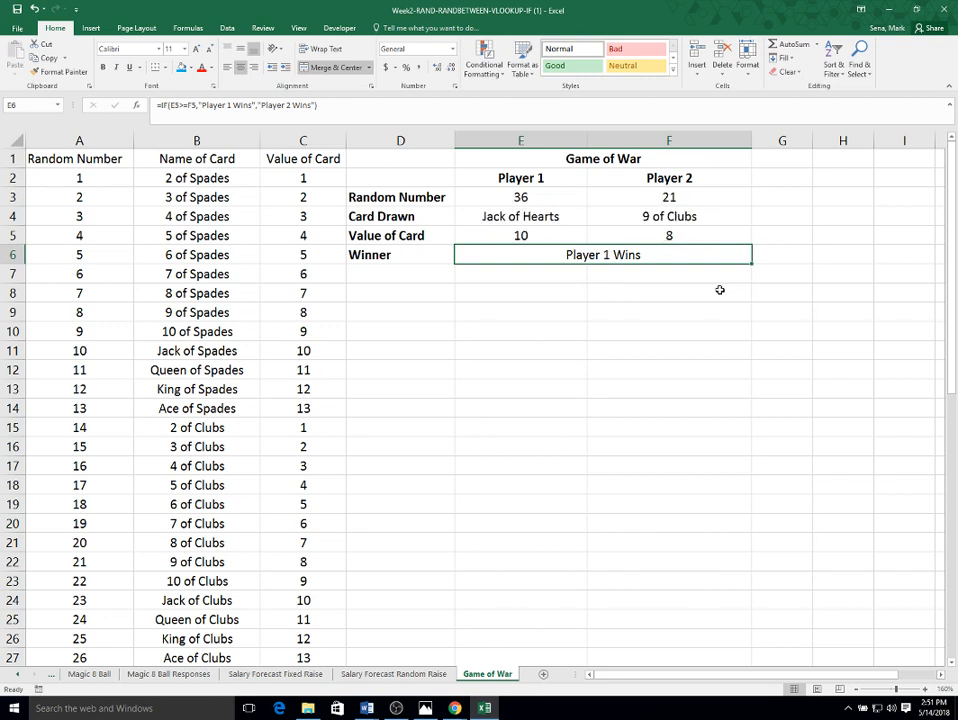
{"action": "key", "text": "F9"}
{"action": "key", "text": "F9"}
{"action": "key", "text": "F9"}
{"action": "key", "text": "F9"}
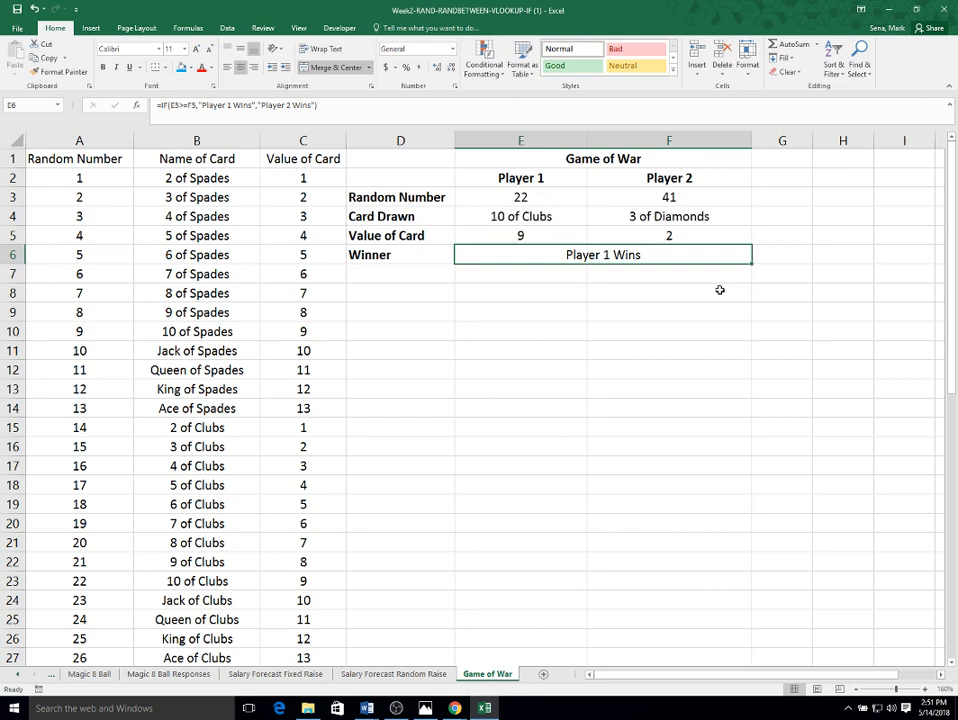
{"action": "key", "text": "F9"}
{"action": "key", "text": "F9"}
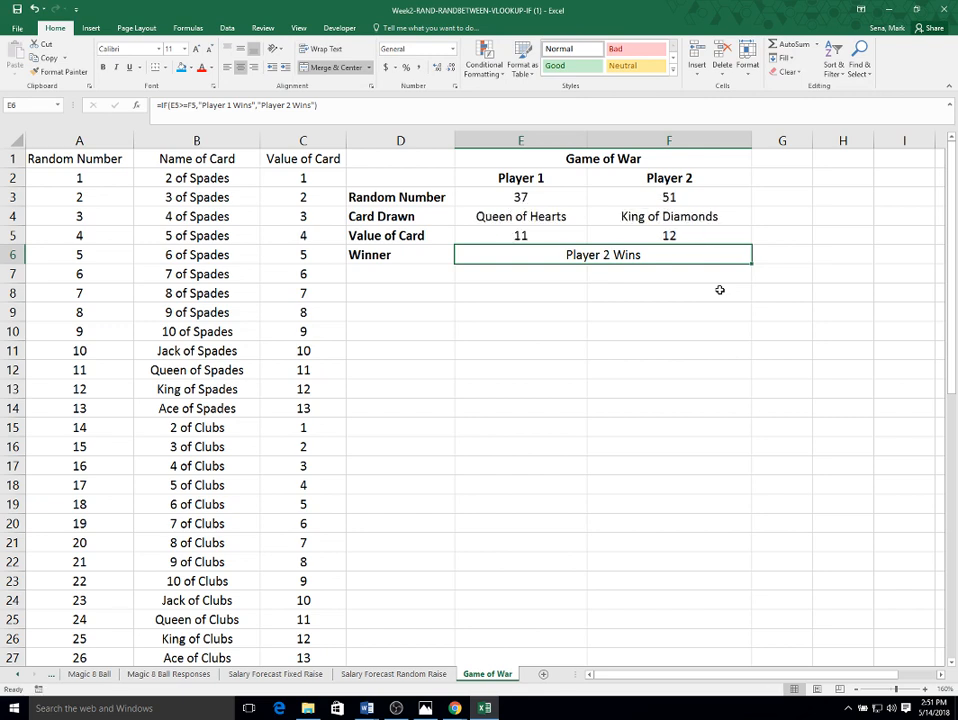
{"action": "key", "text": "F9"}
{"action": "key", "text": "F9"}
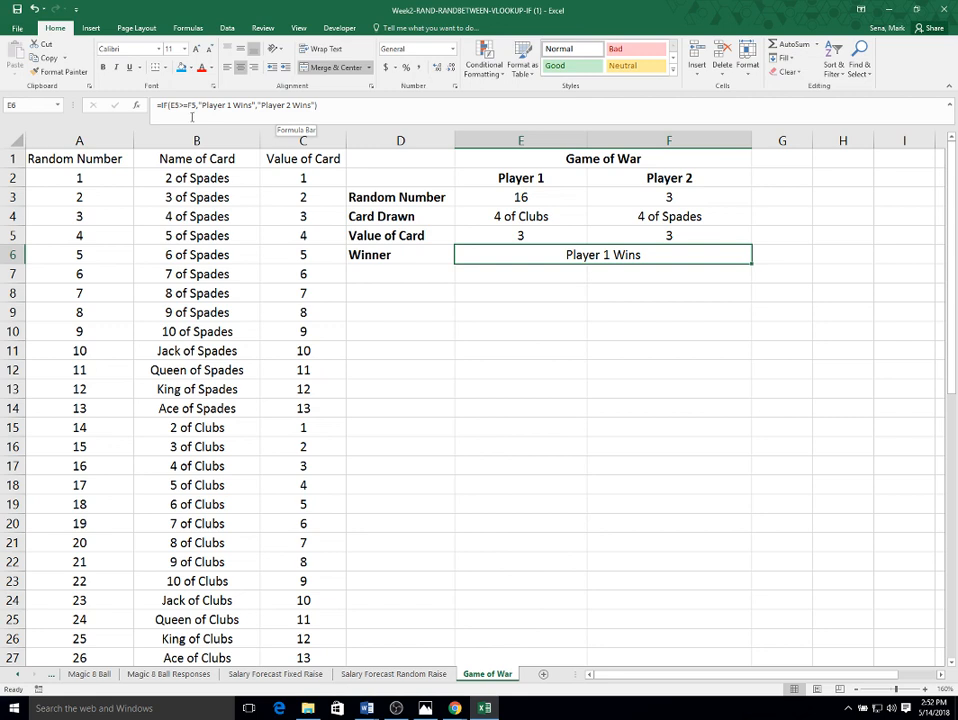
{"action": "left_click", "coordinate": [363, 272]}
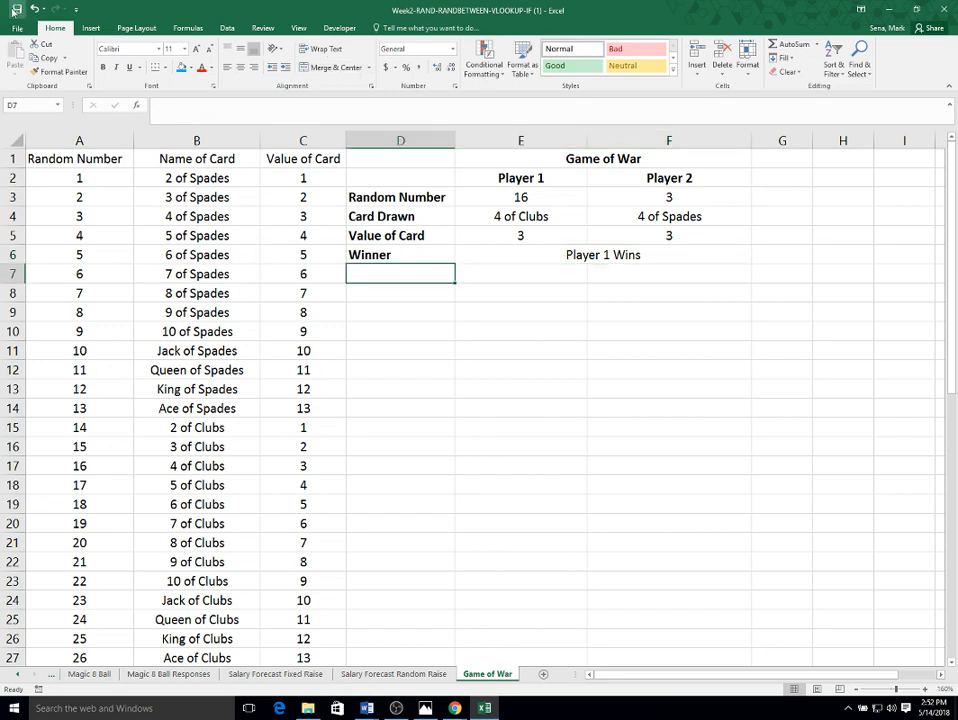